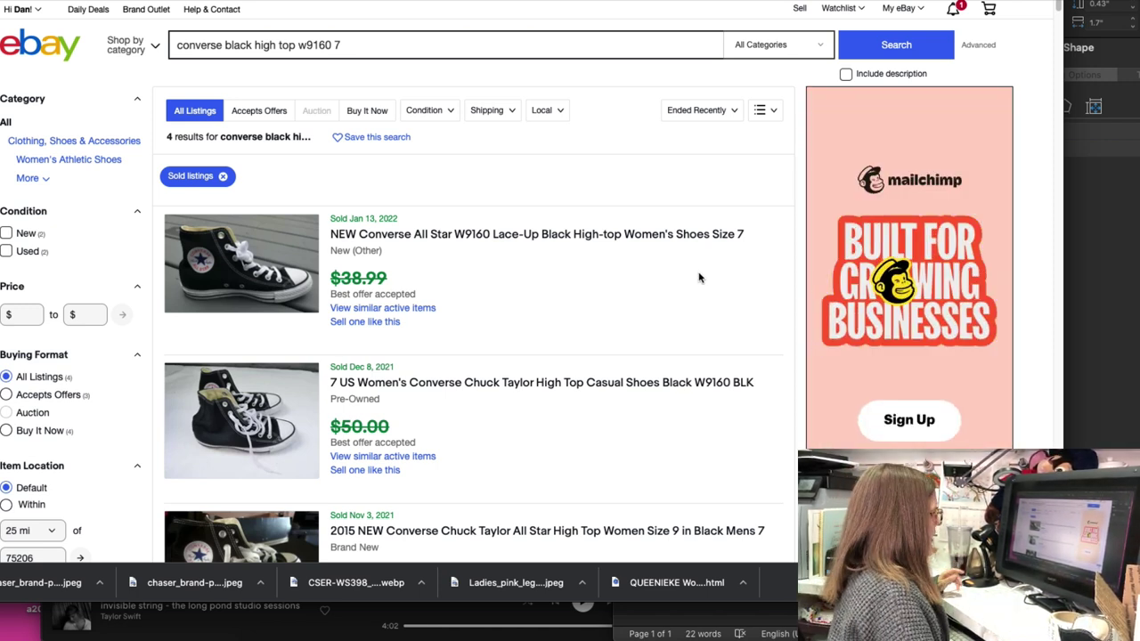
# Review the sold Converse results and start a similar listing from the pre-owned 7 US Women's Converse Chuck Taylor W9160 BLK item
pyautogui.scroll(-3, 700, 276)
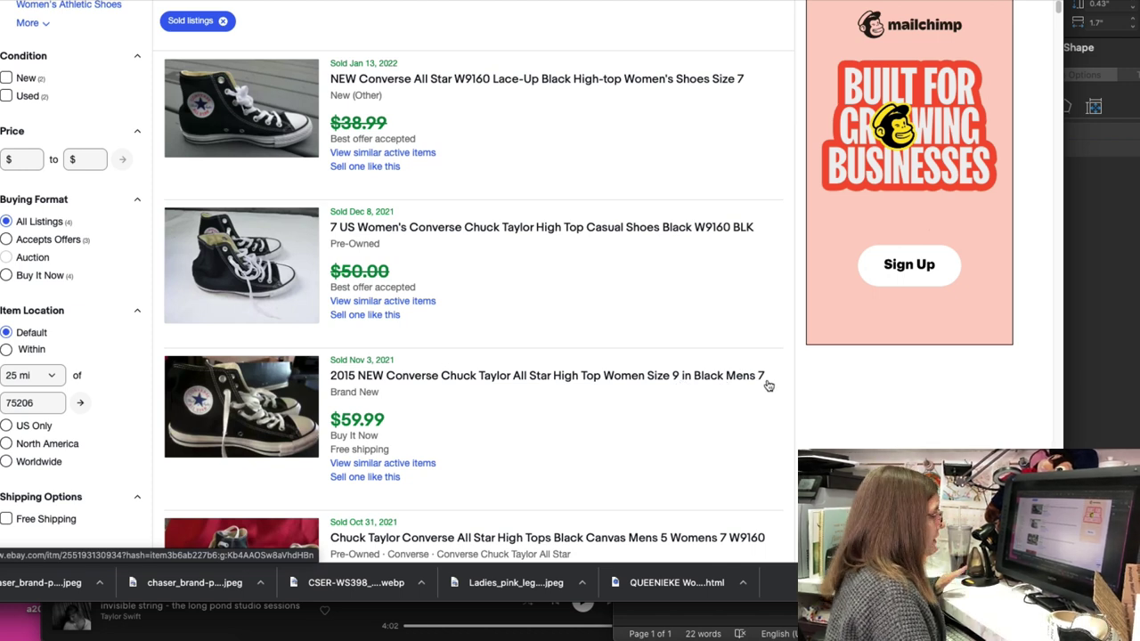
pyautogui.scroll(-2, 768, 385)
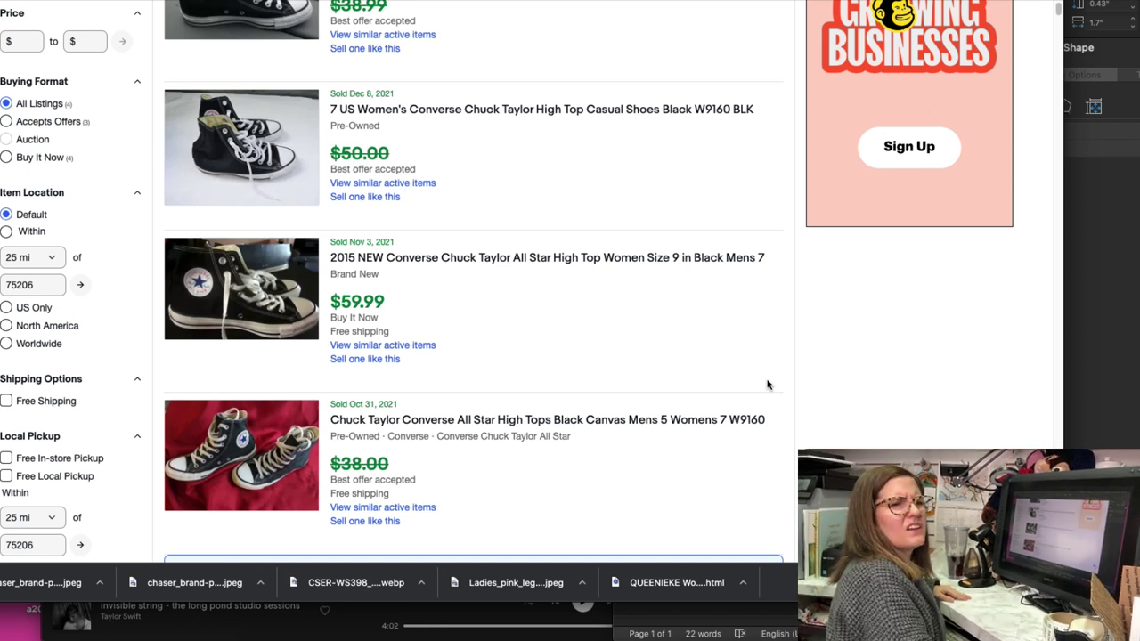
pyautogui.scroll(-2, 780, 383)
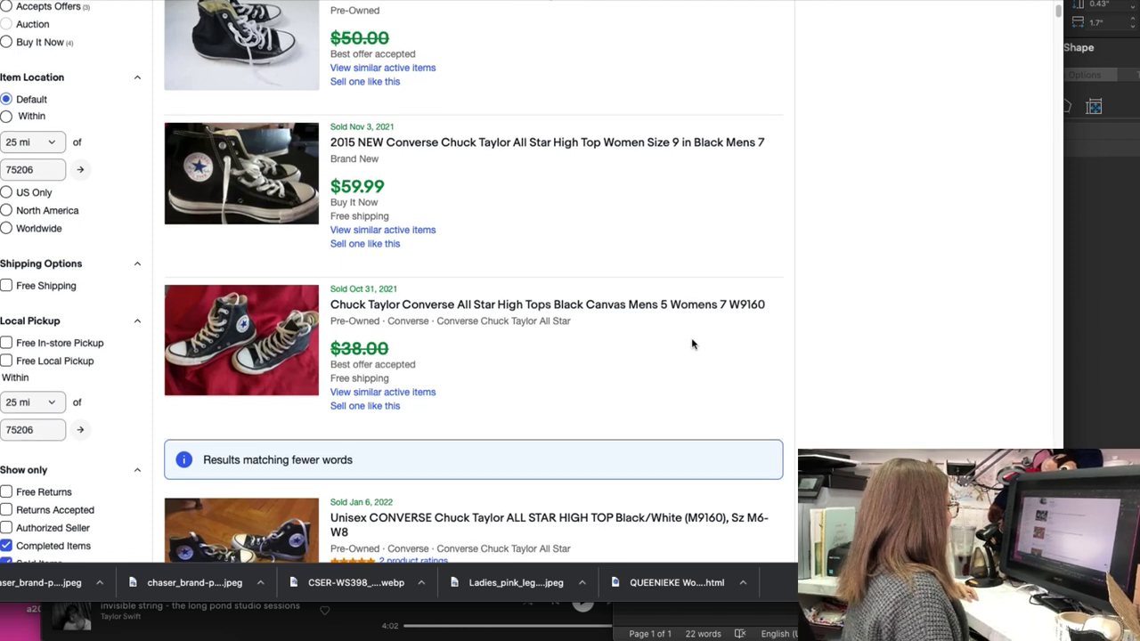
pyautogui.scroll(5, 692, 343)
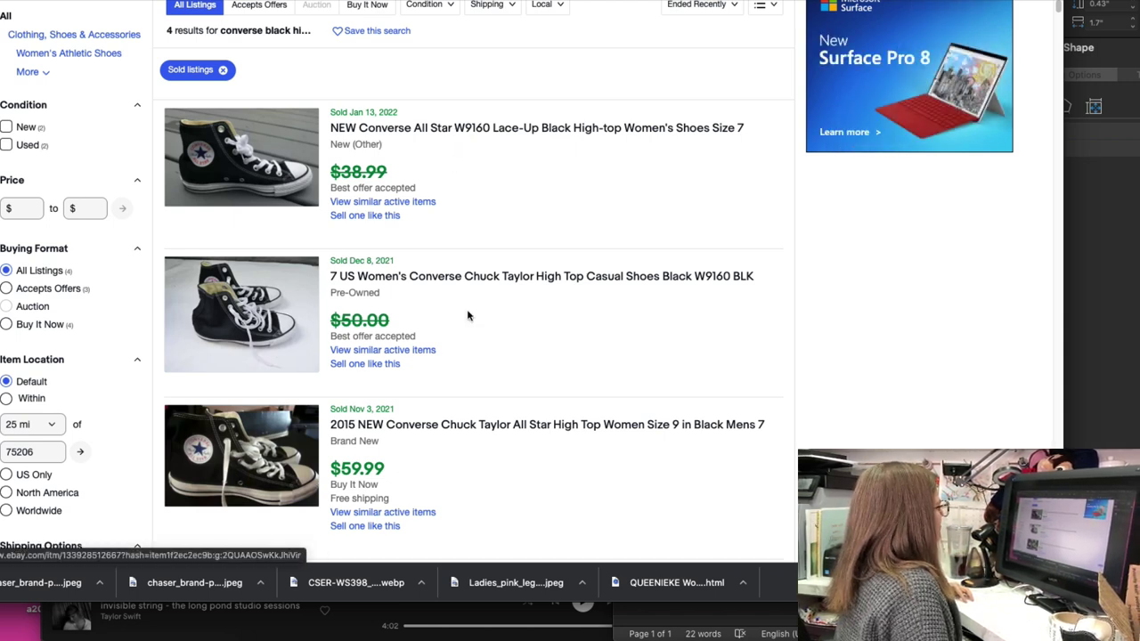
pyautogui.click(418, 277)
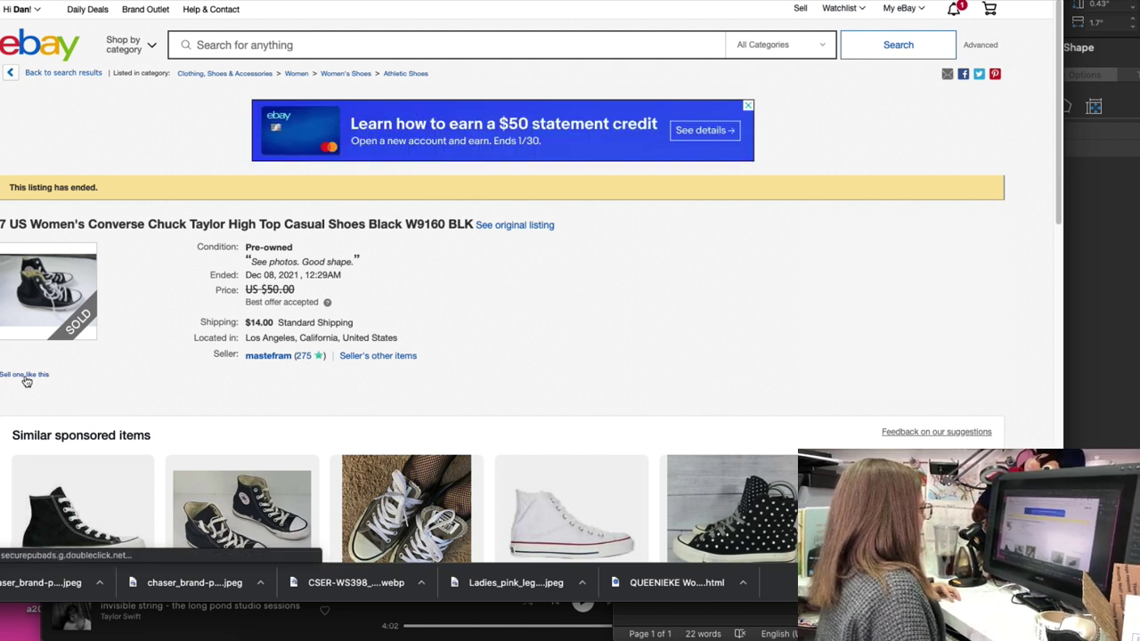
pyautogui.click(35, 386)
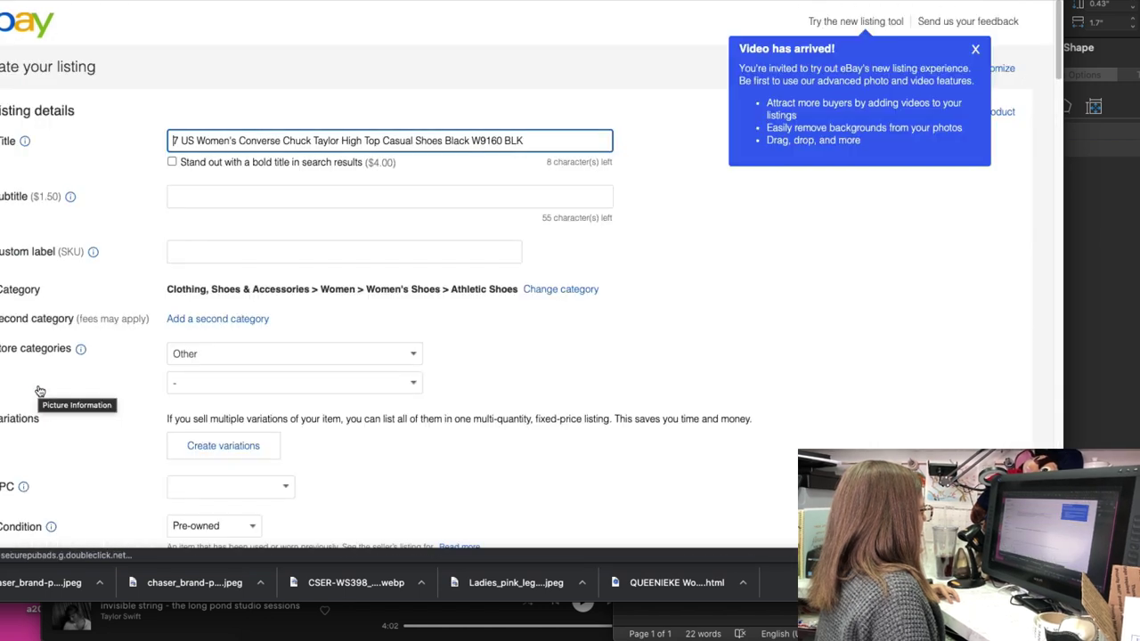
# Remove "BLK" from the end of the listing title and move "7 US Women's" to follow "High Top"
pyautogui.click(560, 140)
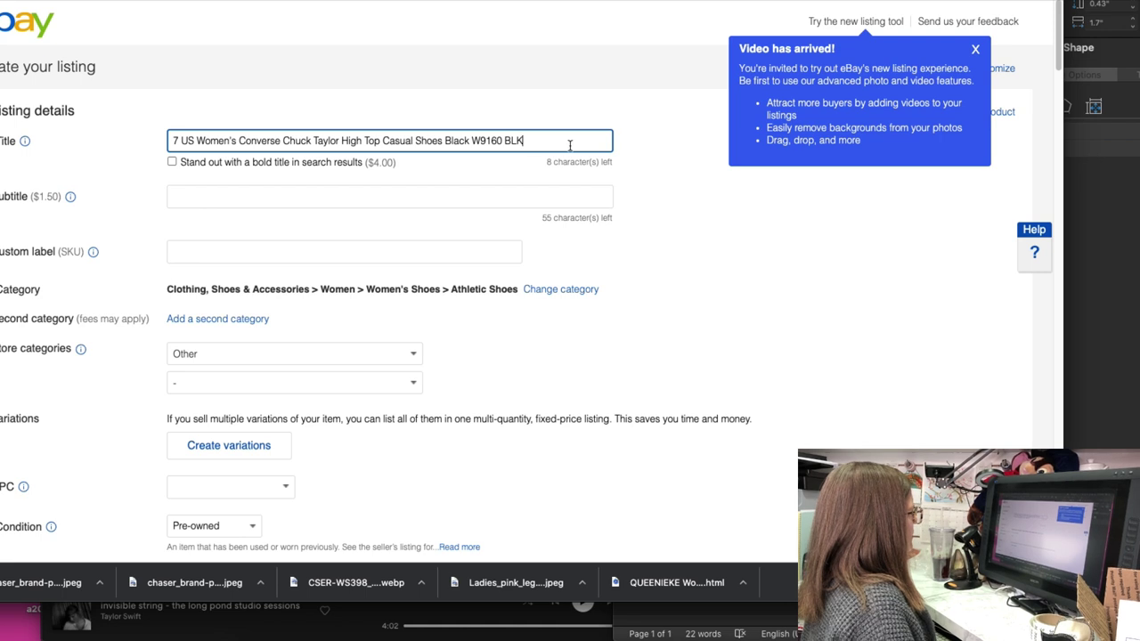
pyautogui.press('BackSpace')
pyautogui.press('BackSpace')
pyautogui.press('BackSpace')
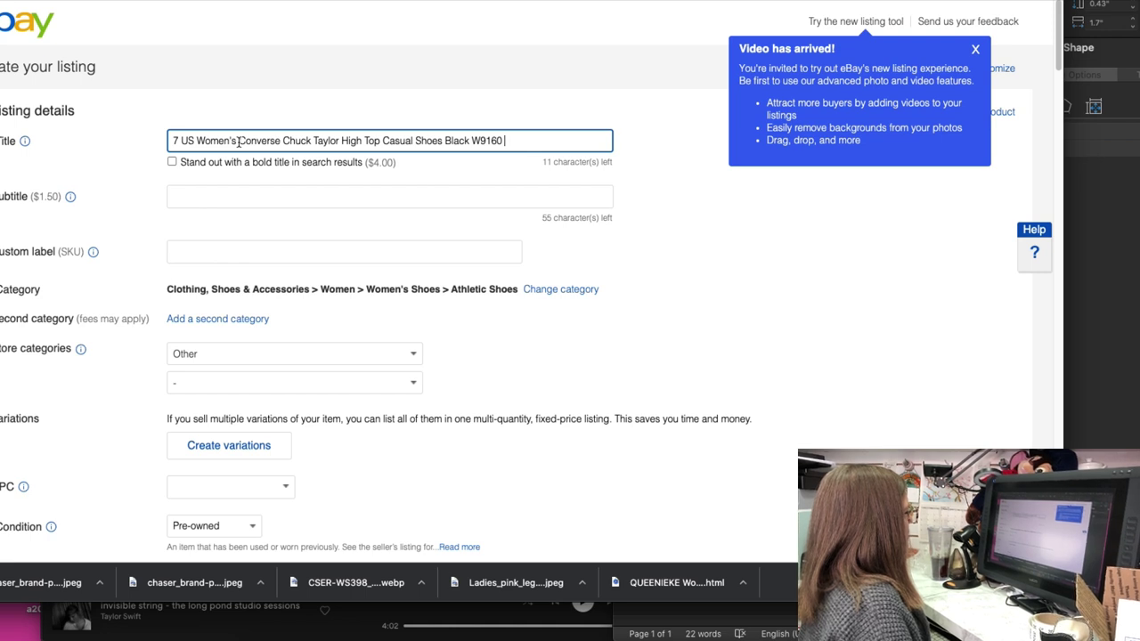
pyautogui.moveTo(239, 141); pyautogui.dragTo(155, 144)
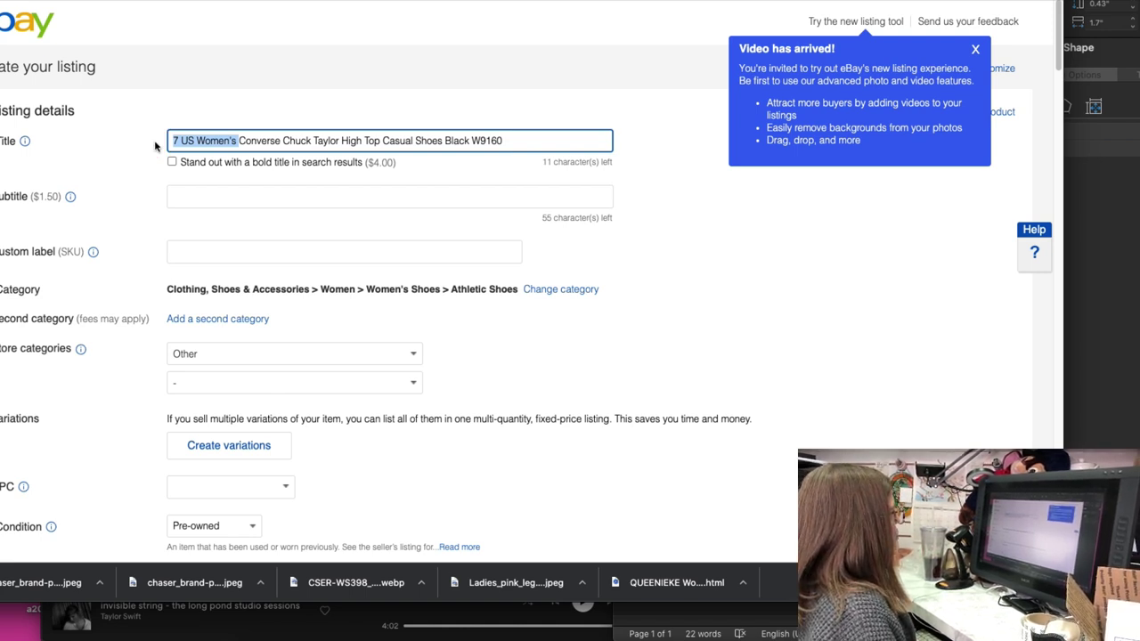
pyautogui.press('BackSpace')
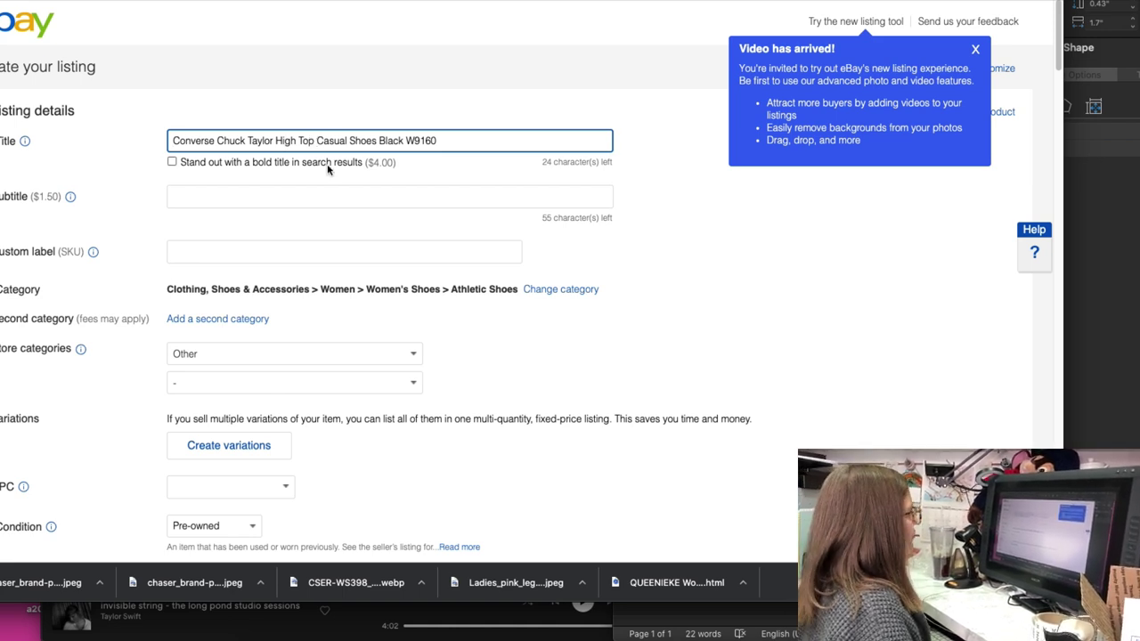
pyautogui.hotkey('ctrl', 'z')
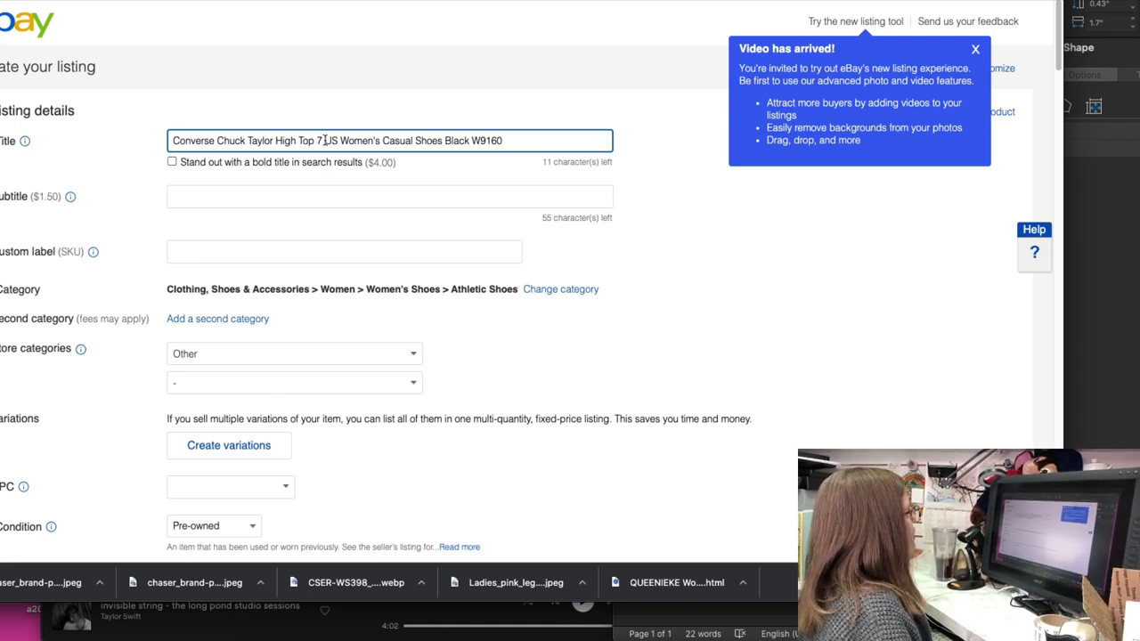
# Remove the 7 before "US" in the title, insert "Size 7" before "Casual Shoes", and append "EUC" at the end
pyautogui.click(325, 141)
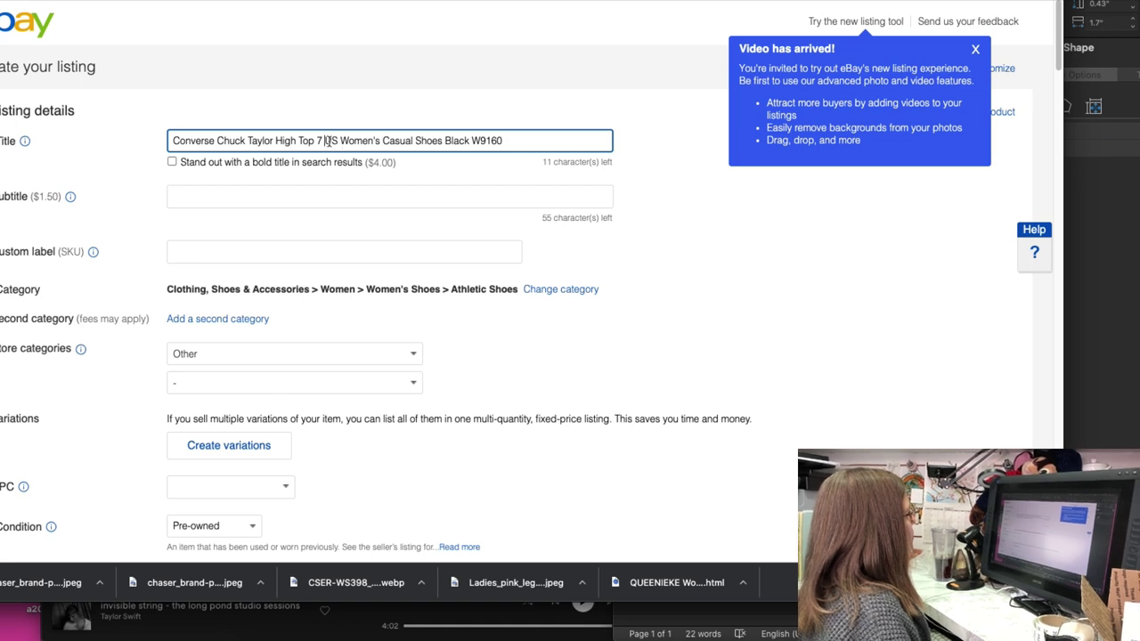
pyautogui.press('BackSpace')
pyautogui.press('BackSpace')
pyautogui.click(373, 143)
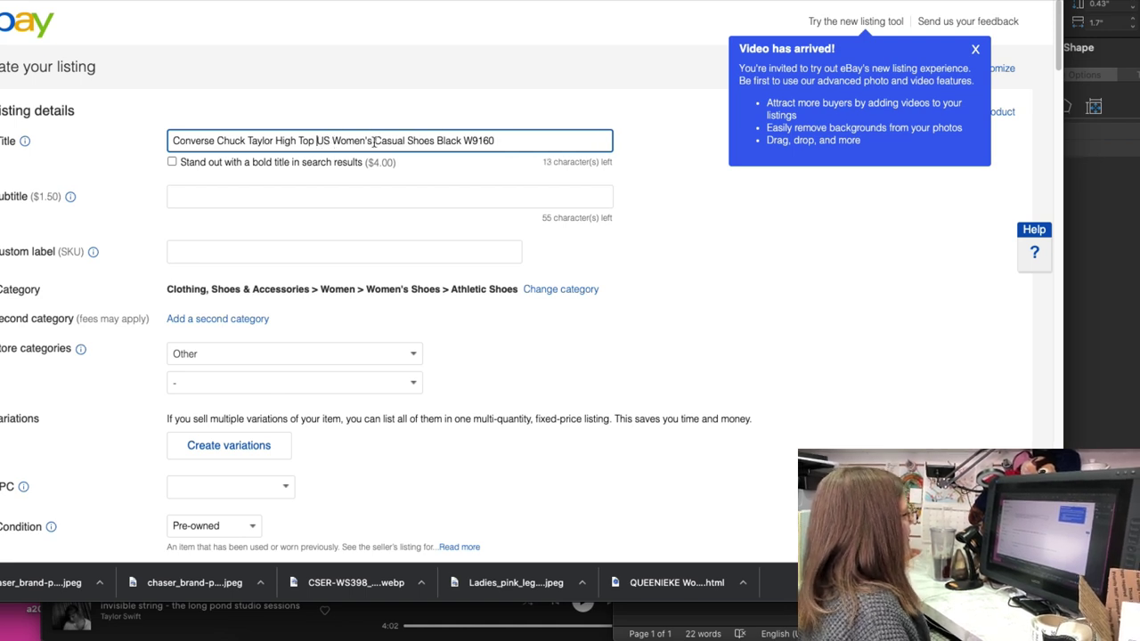
pyautogui.write('7')
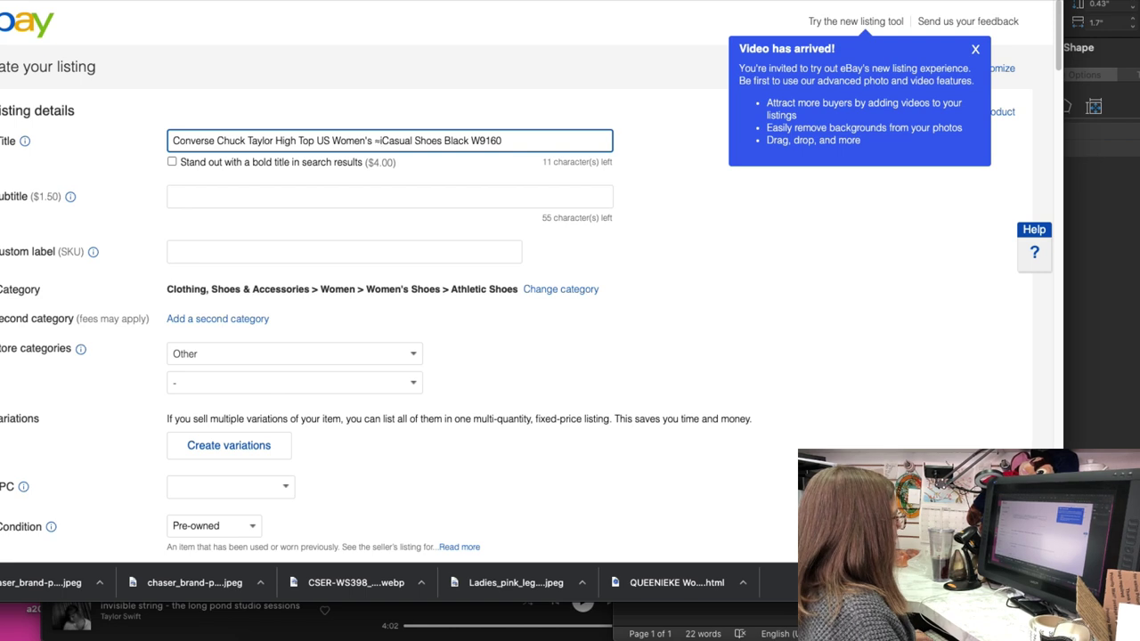
pyautogui.press('BackSpace')
pyautogui.press('BackSpace')
pyautogui.press('BackSpace')
pyautogui.press('BackSpace')
pyautogui.write('Size ')
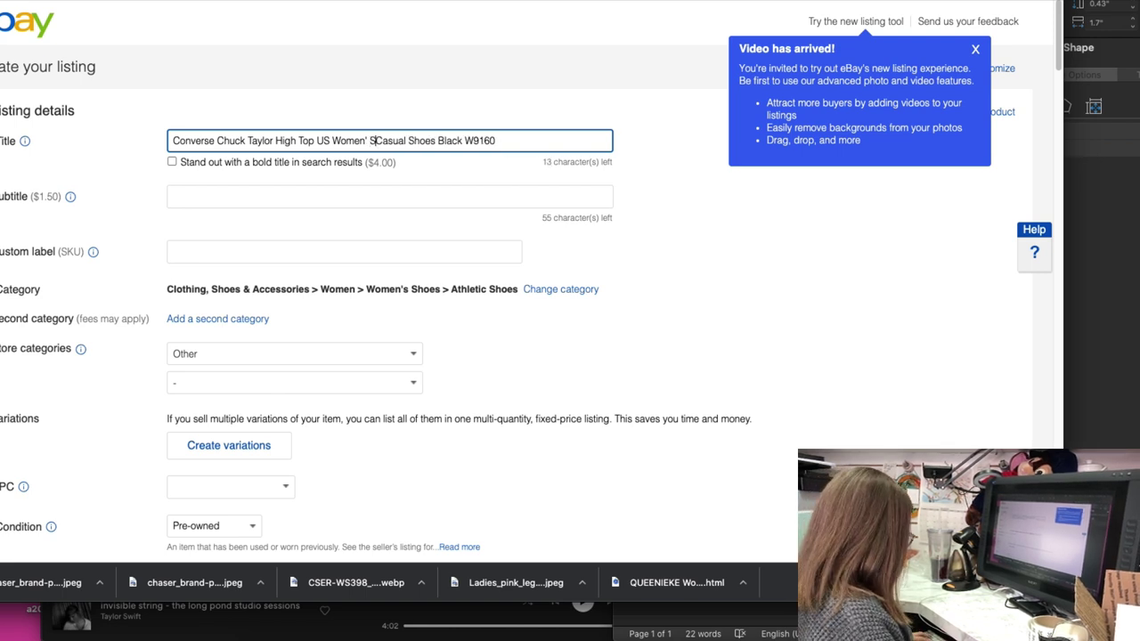
pyautogui.write('7')
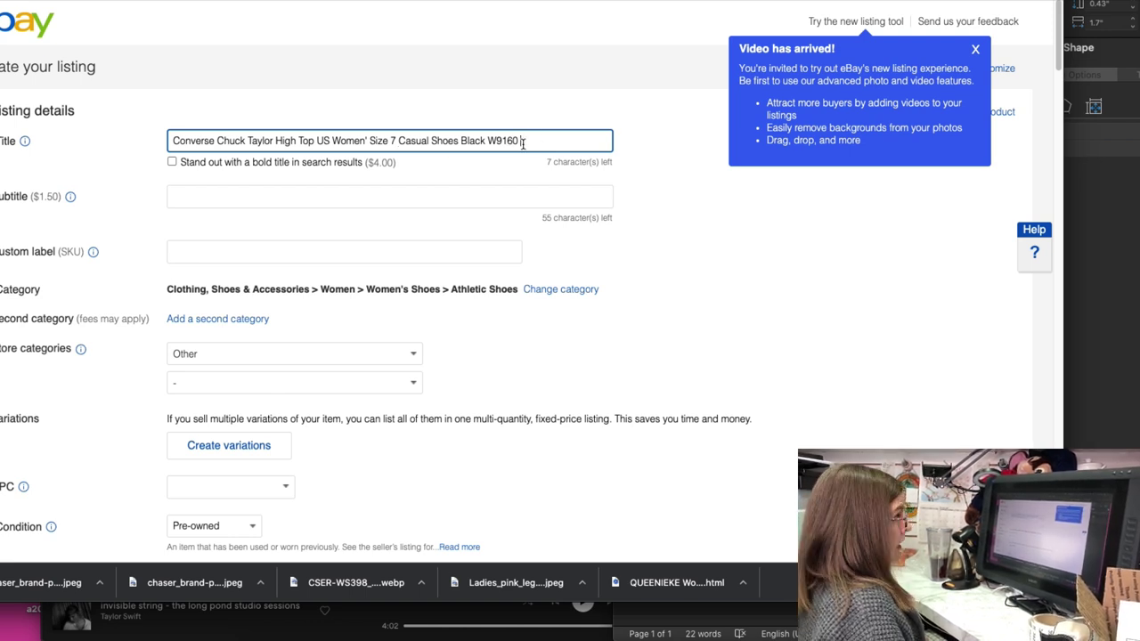
pyautogui.write('EUC')
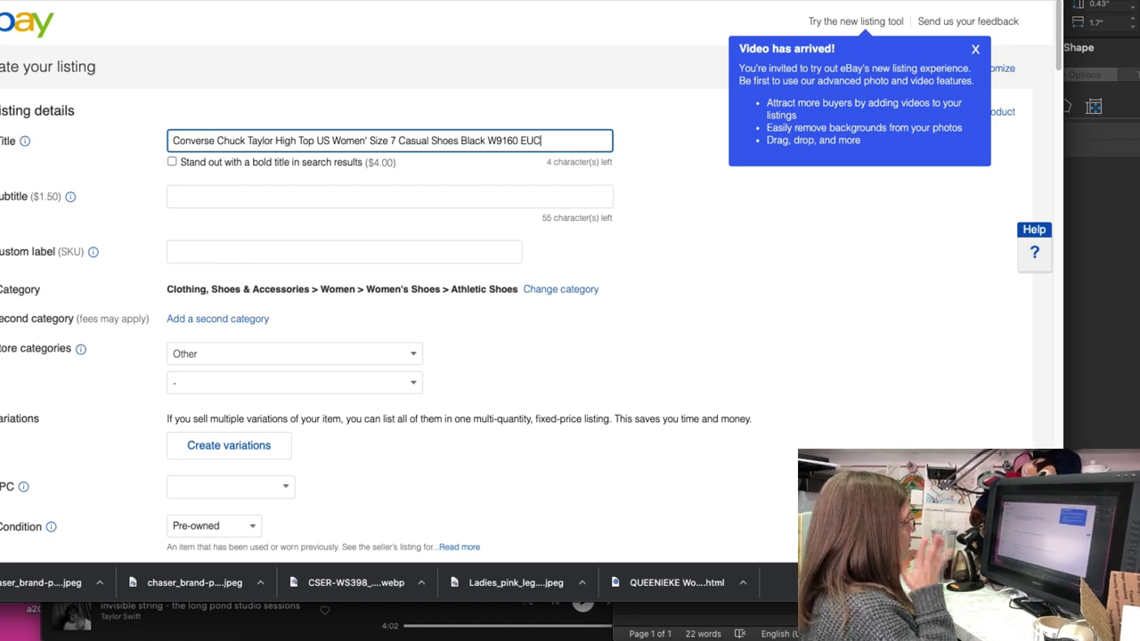
# Set the custom label (SKU) to 4281 and the condition description to "Excellent Pre-Owned Condition"
pyautogui.click(323, 254)
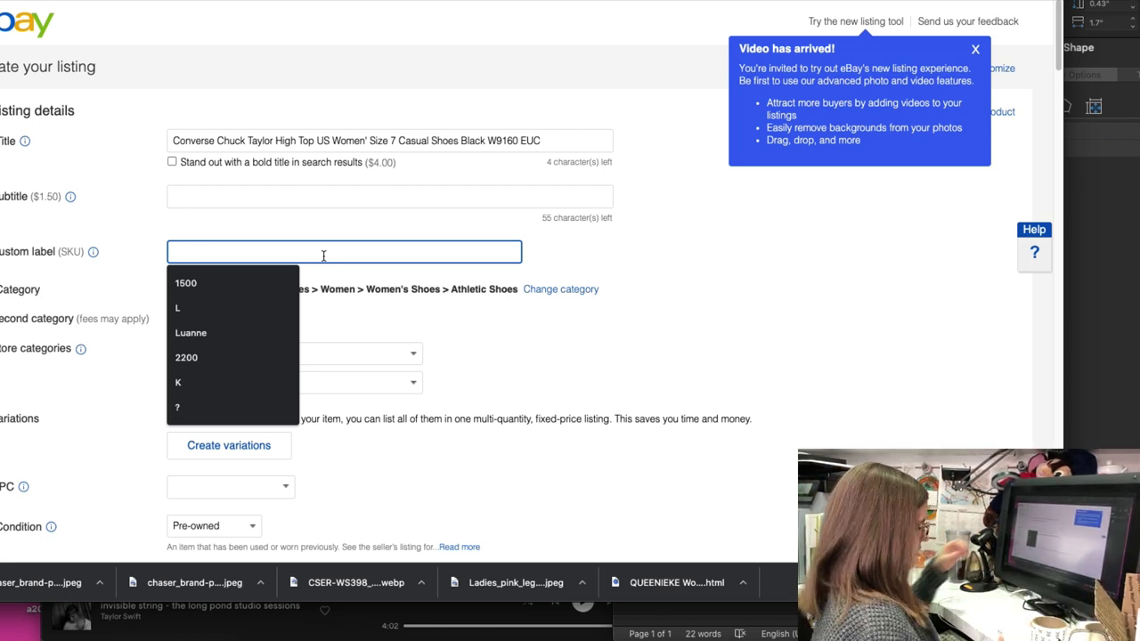
pyautogui.write('4281')
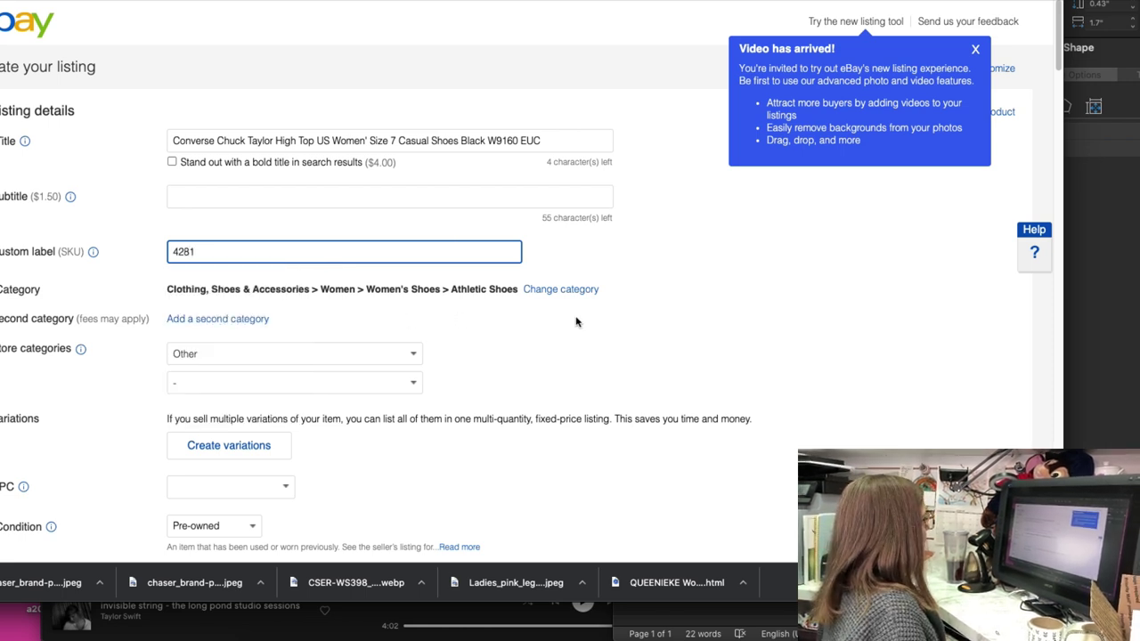
pyautogui.scroll(-1, 584, 340)
pyautogui.scroll(-3, 584, 340)
pyautogui.click(280, 433)
pyautogui.write('ex')
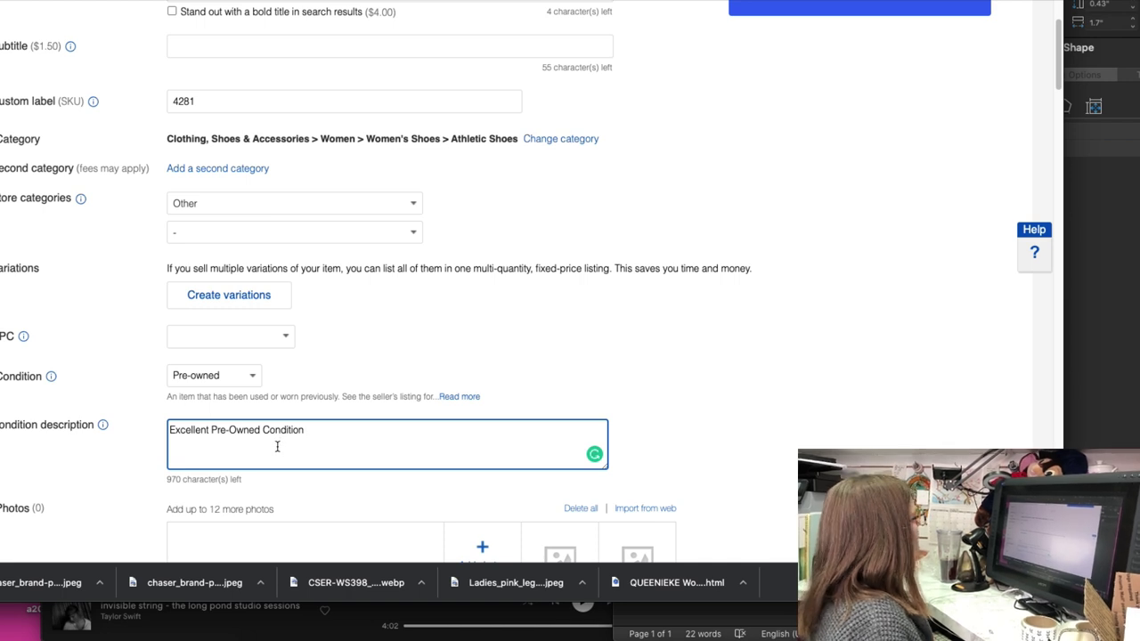
# Apply the suggested Athletic type to the listing's item specifics
pyautogui.scroll(-5, 277, 446)
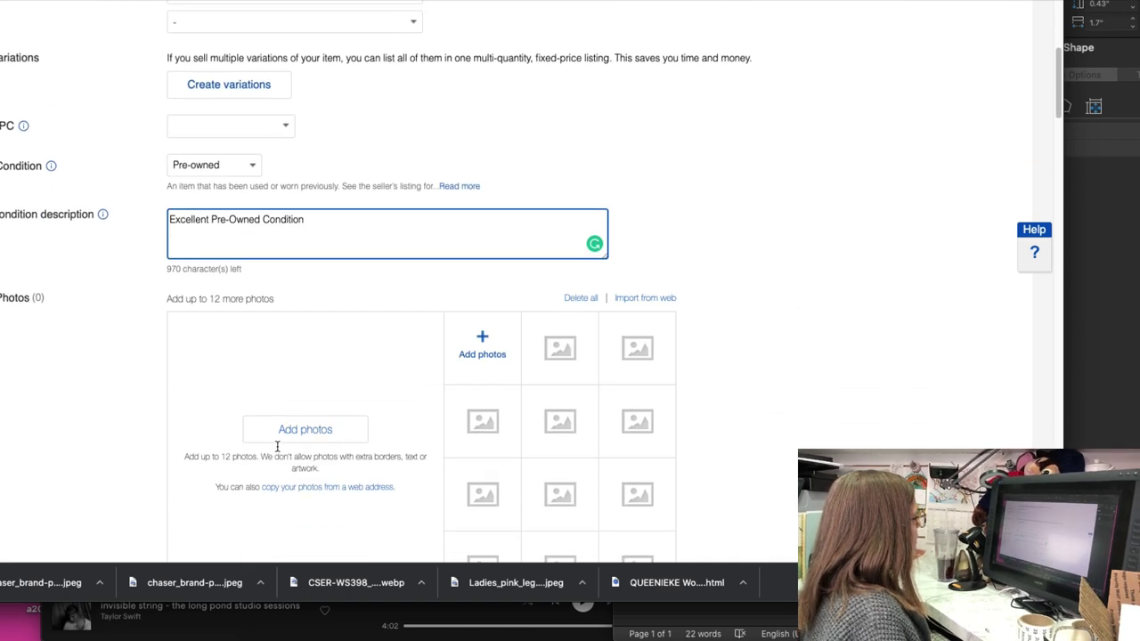
pyautogui.scroll(-1, 275, 428)
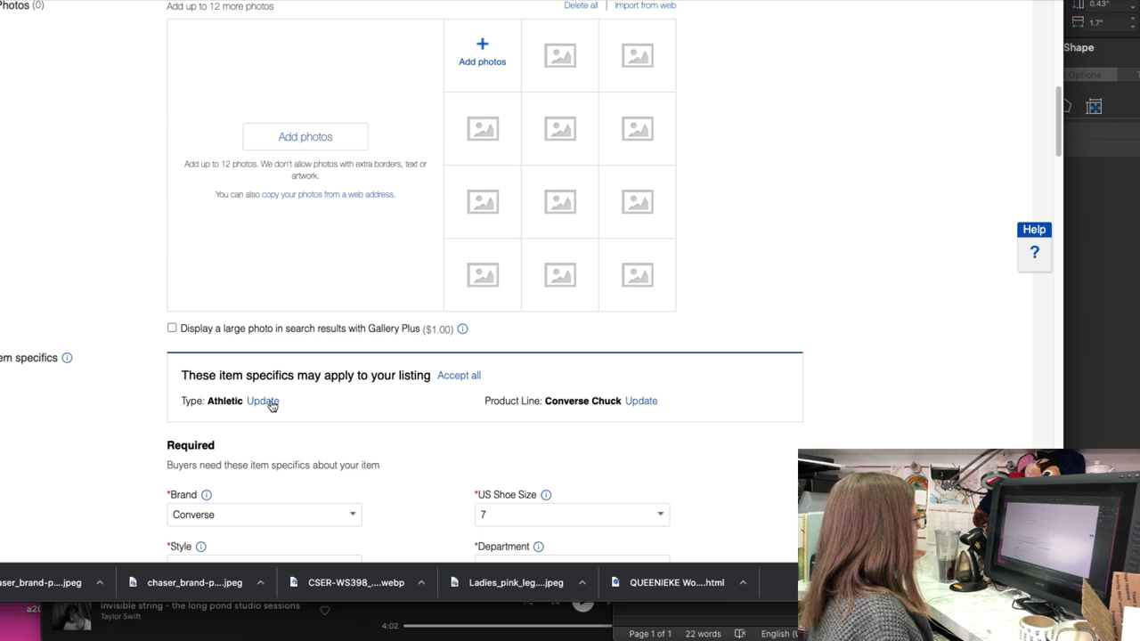
pyautogui.click(269, 400)
pyautogui.scroll(-1, 280, 410)
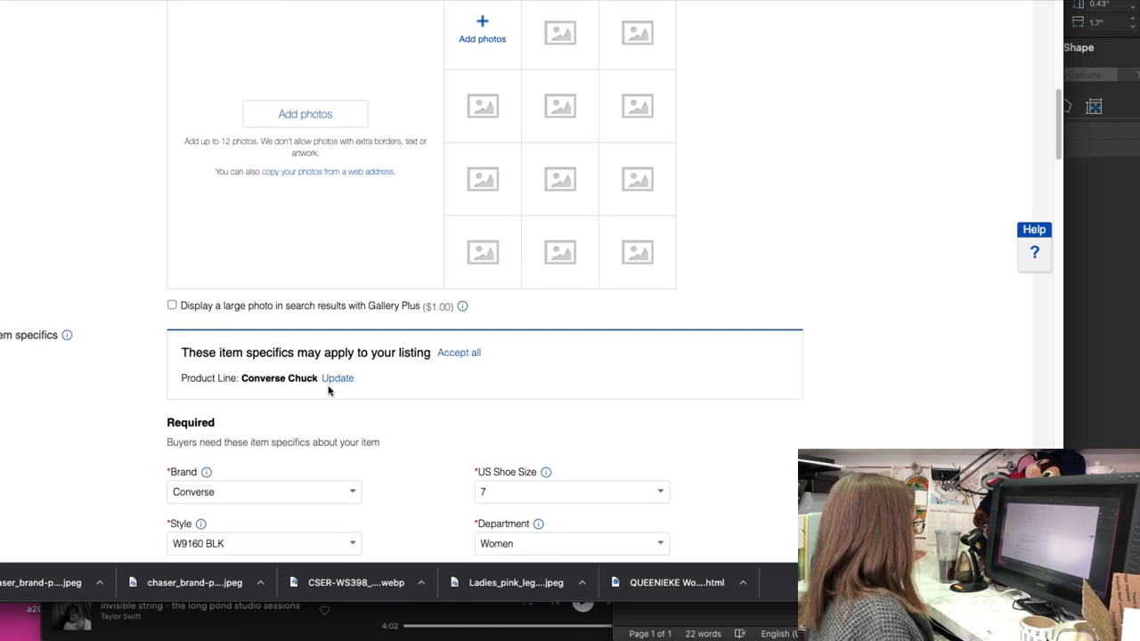
# Check the required and recommended item specifics and set Vintage to No
pyautogui.scroll(-1, 336, 392)
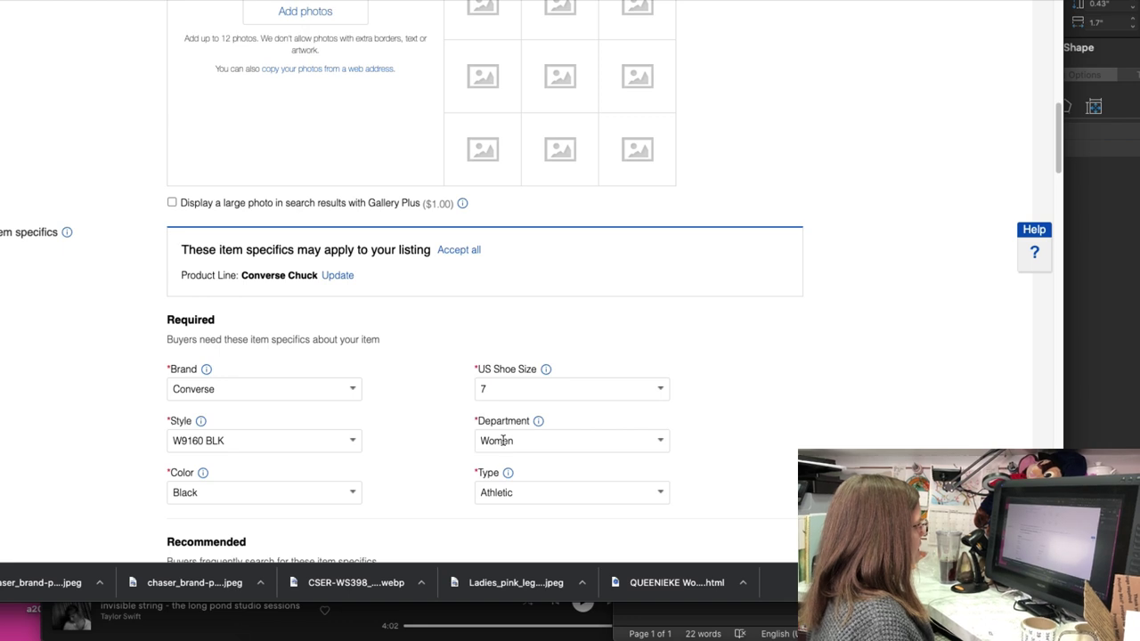
pyautogui.scroll(-3, 502, 405)
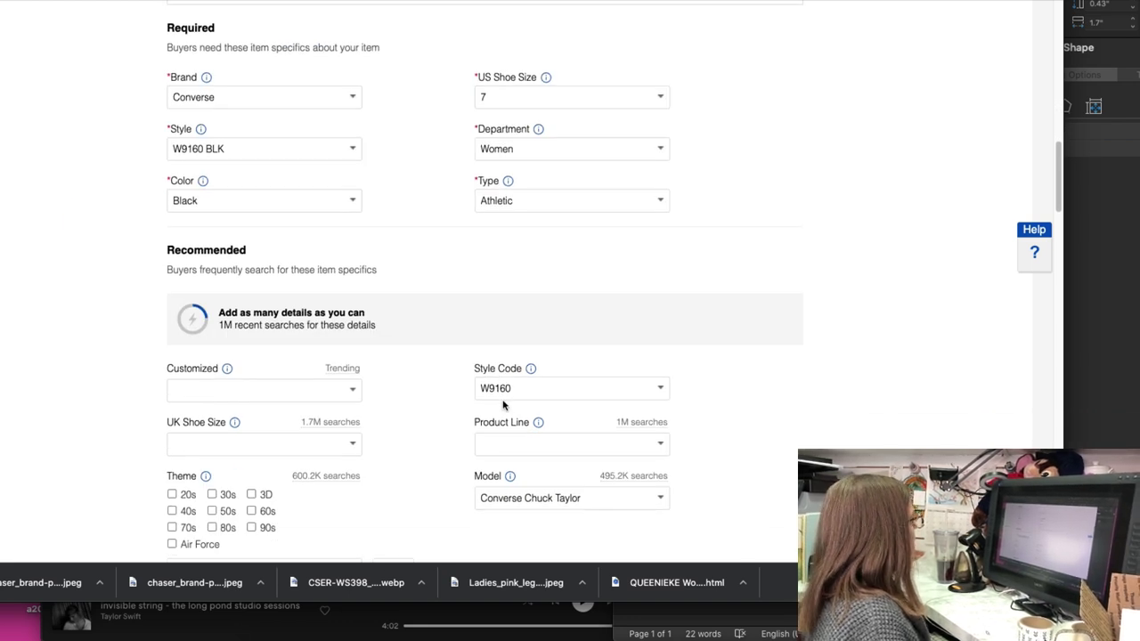
pyautogui.scroll(-5, 503, 405)
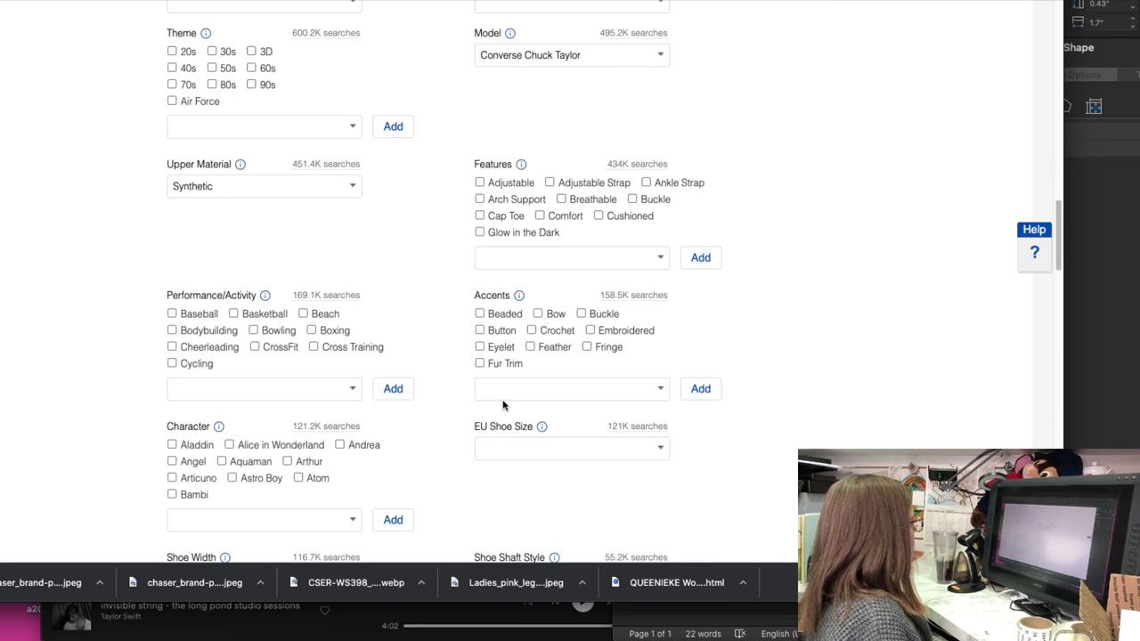
pyautogui.scroll(-3, 502, 406)
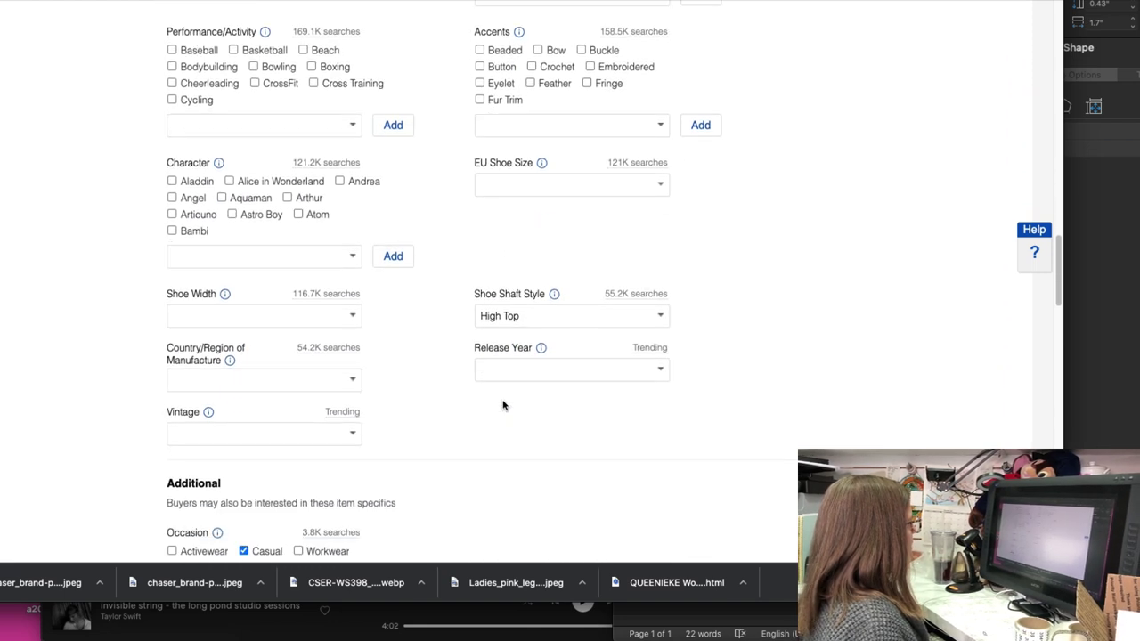
pyautogui.click(353, 433)
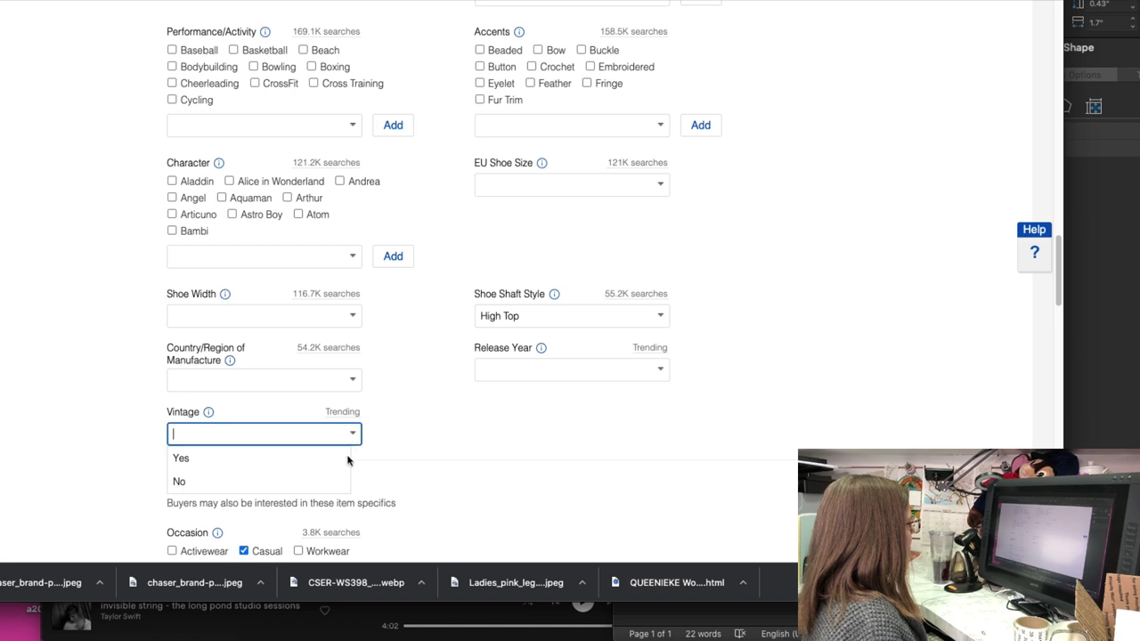
pyautogui.click(347, 479)
# Correct "Women'" to "Women's" in the listing title
pyautogui.scroll(-3, 345, 477)
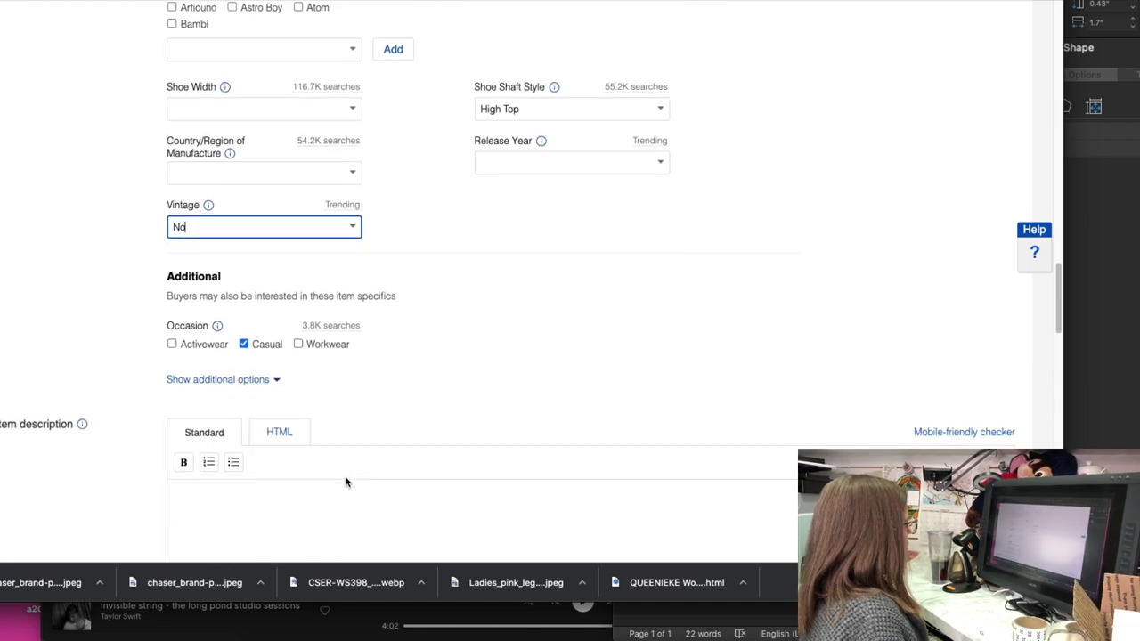
pyautogui.scroll(15, 344, 472)
pyautogui.tripleClick(356, 140)
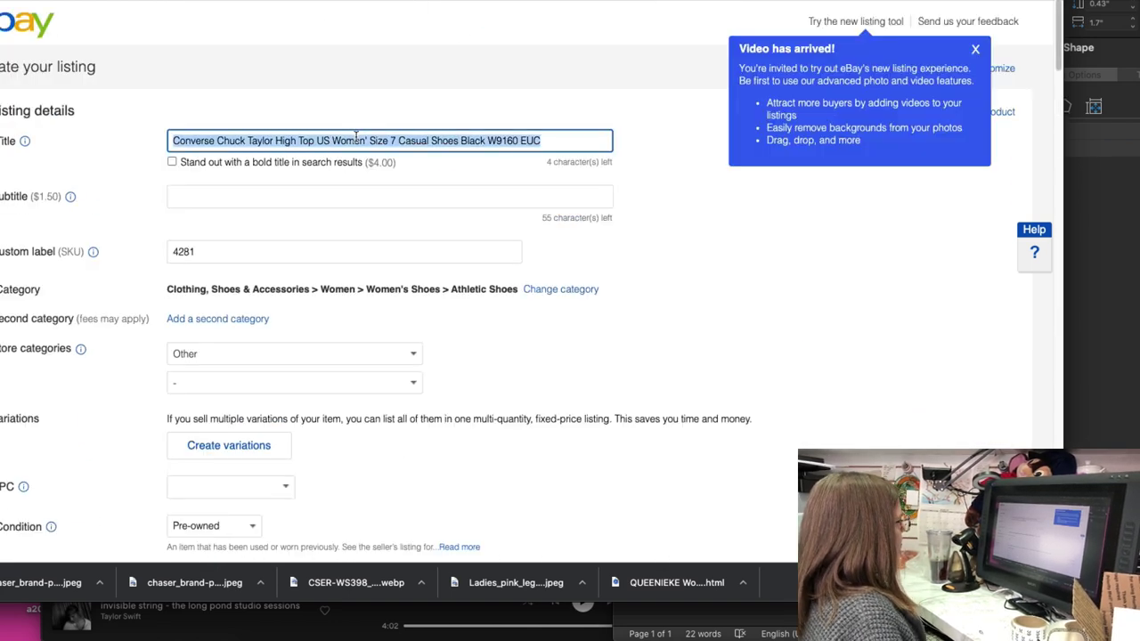
pyautogui.click(369, 140)
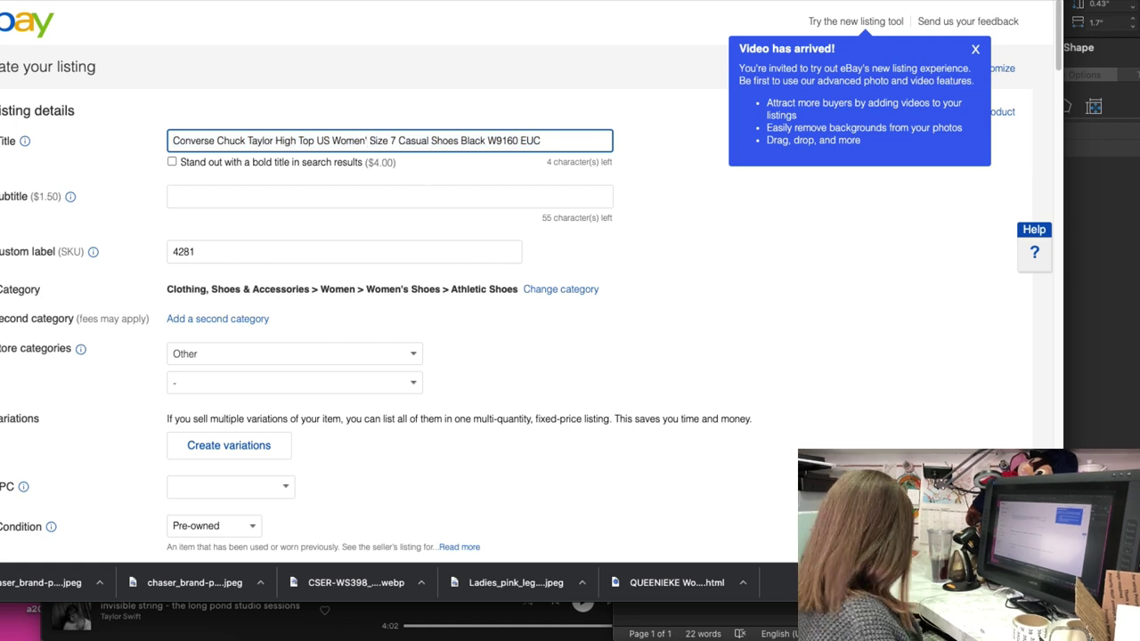
pyautogui.write('s')
# Copy the complete listing title into the item description
pyautogui.tripleClick(416, 134)
pyautogui.hotkey('ctrl', 'c')
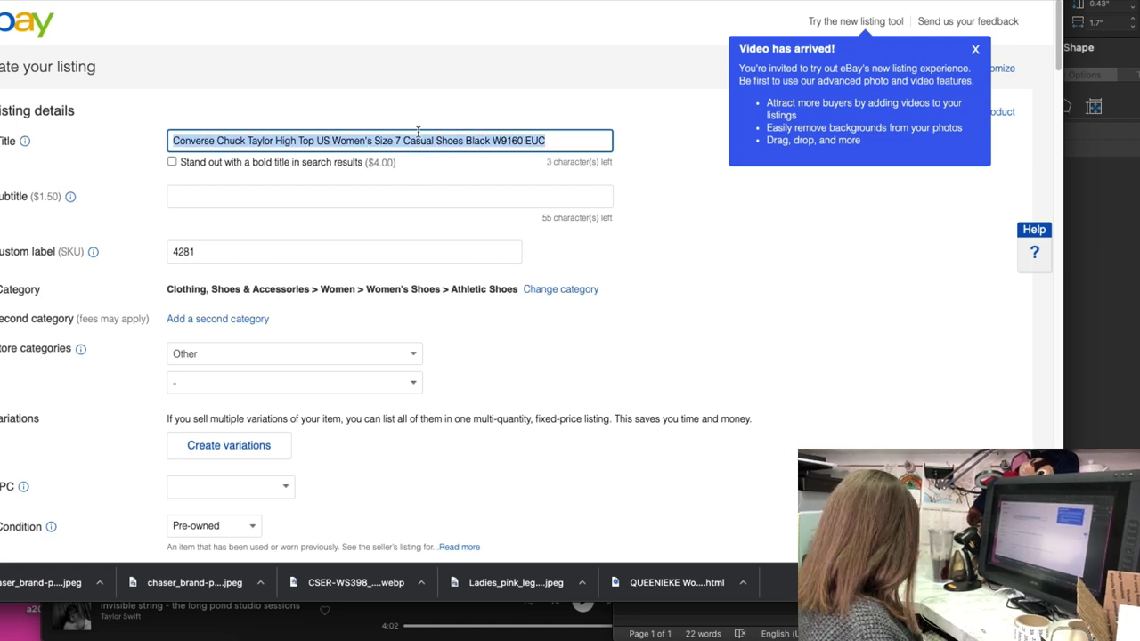
pyautogui.scroll(-15, 423, 299)
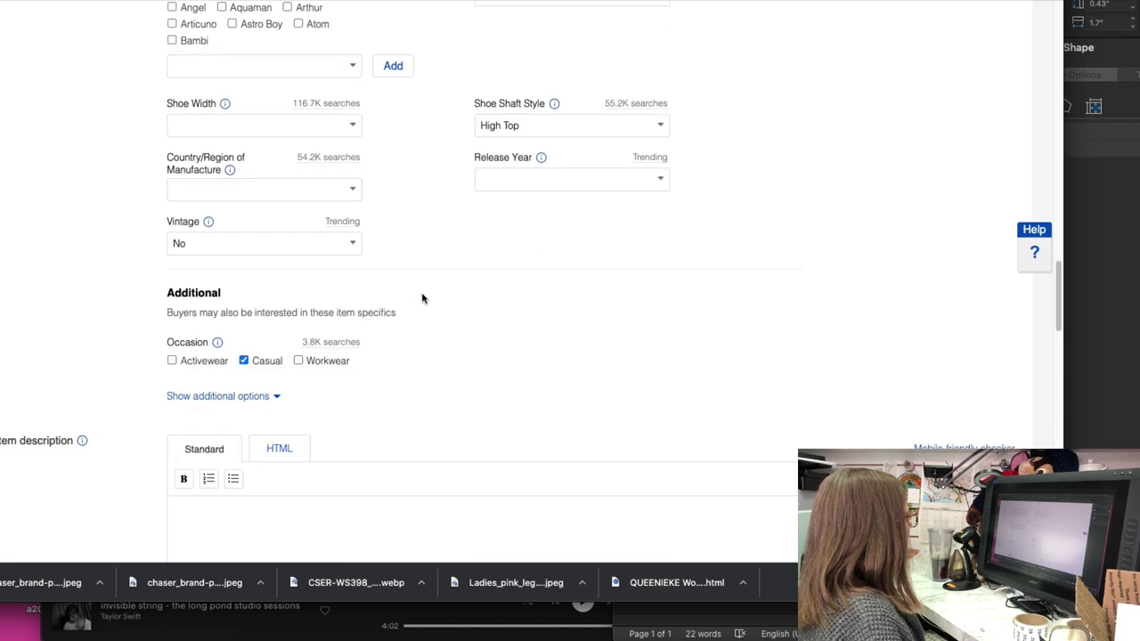
pyautogui.scroll(-5, 423, 298)
pyautogui.click(432, 422)
pyautogui.hotkey('ctrl', 'v')
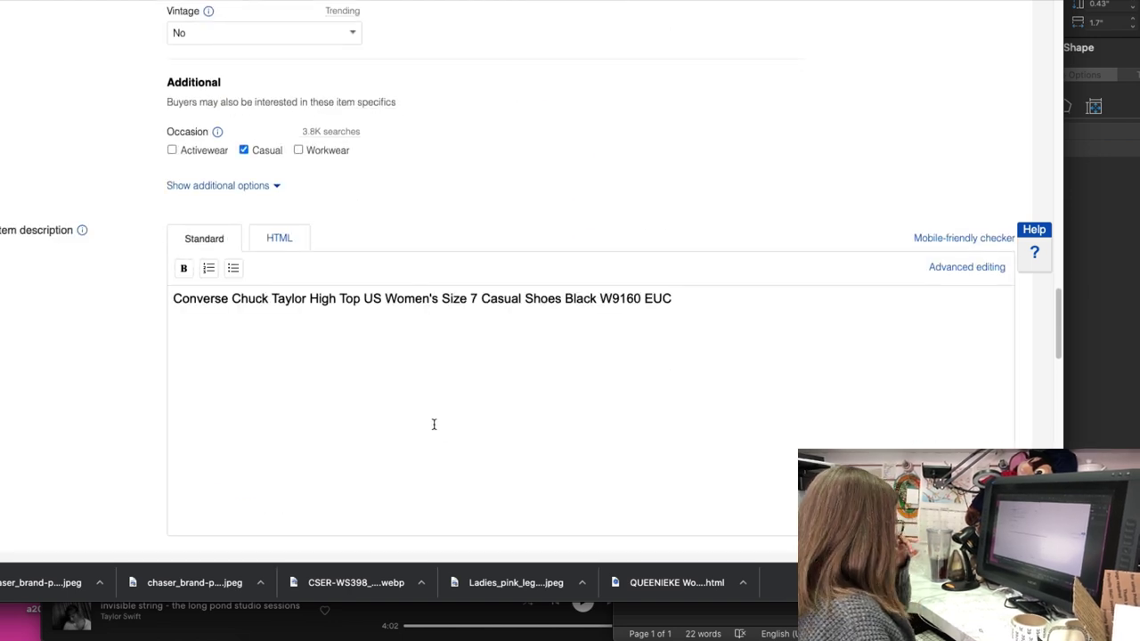
# Remove "EUC" from the description's first line and add "Excellent Pre-Owned Condition" on a new line below
pyautogui.press('BackSpace')
pyautogui.press('BackSpace')
pyautogui.press('BackSpace')
pyautogui.press('BackSpace')
pyautogui.press('Return')
pyautogui.write('ellent Pre-Owned Condition')
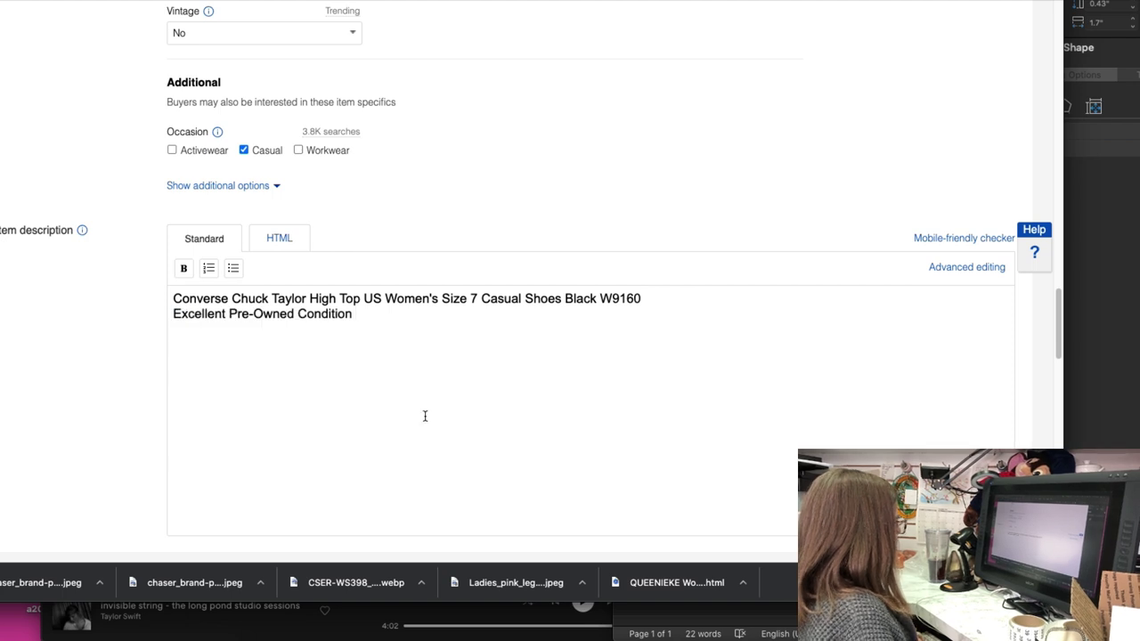
# Set the listing's Buy It Now price to $34.95
pyautogui.scroll(-1, 425, 417)
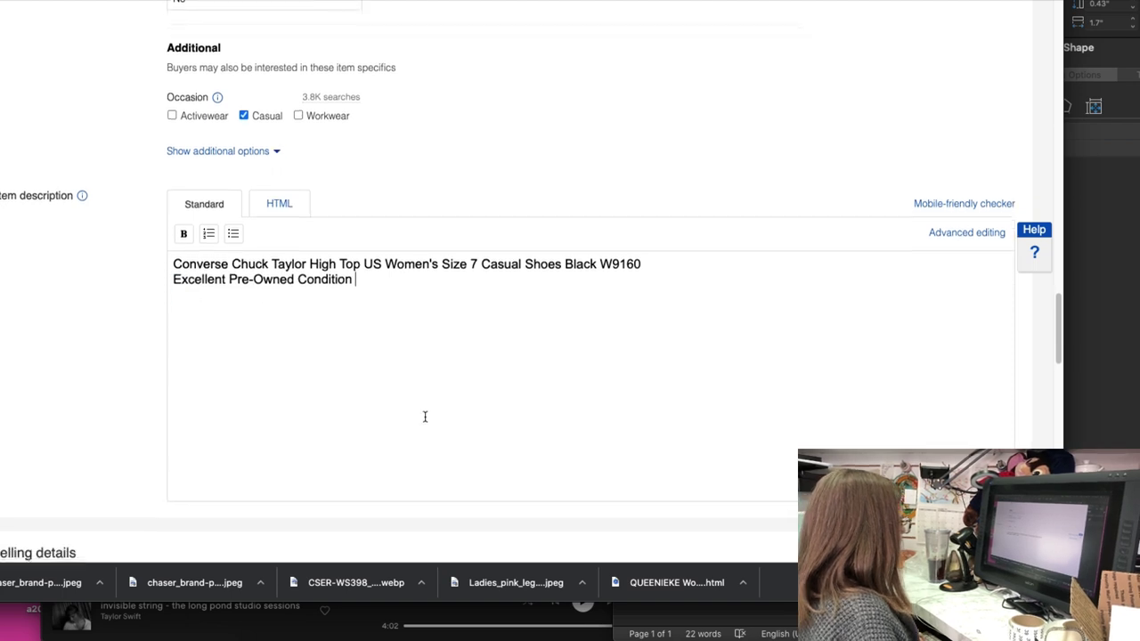
pyautogui.scroll(-5, 425, 417)
pyautogui.click(196, 438)
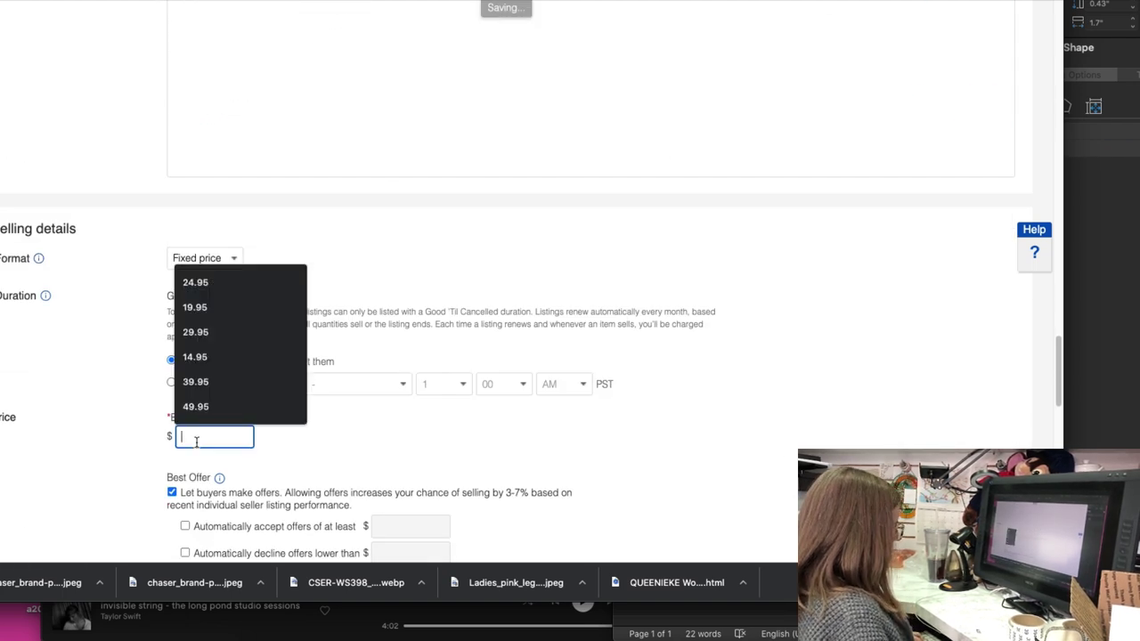
pyautogui.write('34.95')
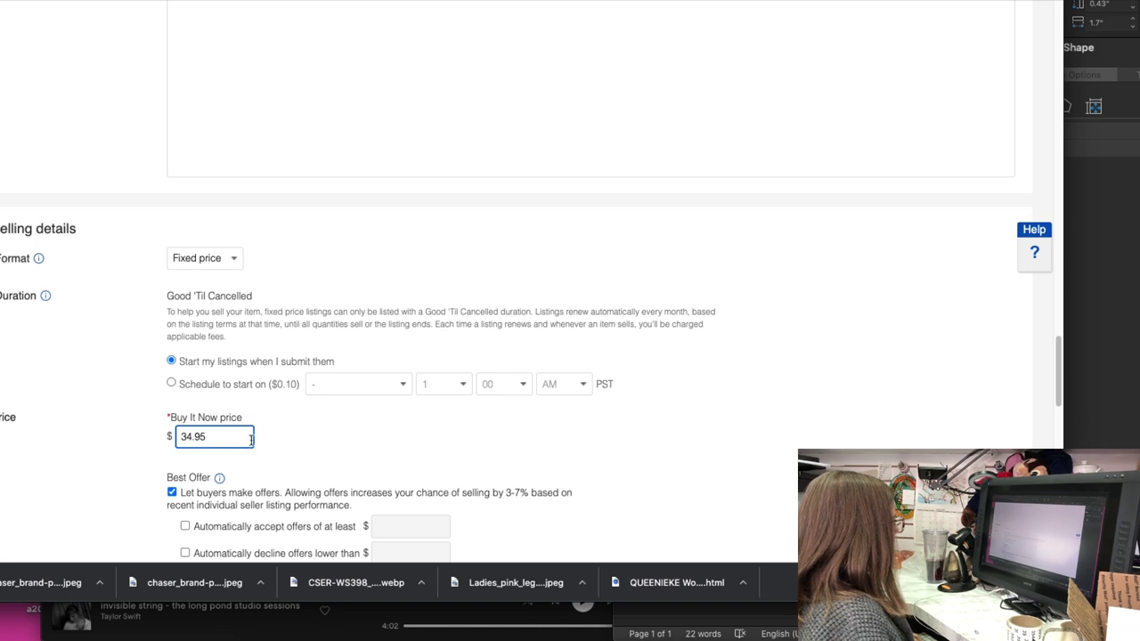
# Change the listing's shipping policy to PRIORITY
pyautogui.scroll(-5, 253, 443)
pyautogui.scroll(-5, 214, 426)
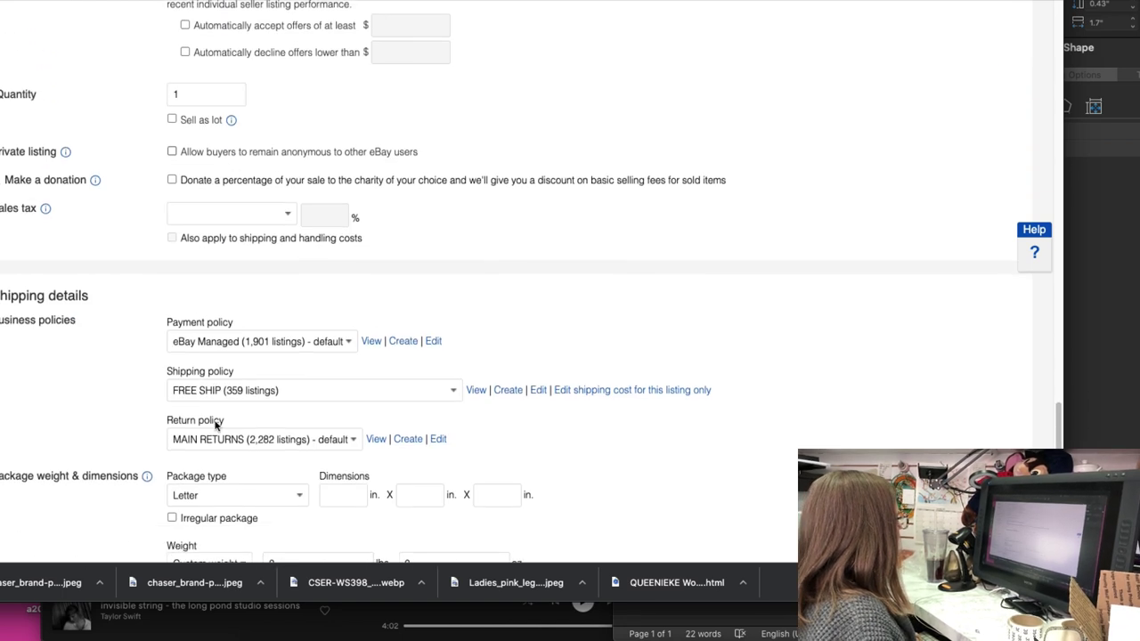
pyautogui.click(228, 395)
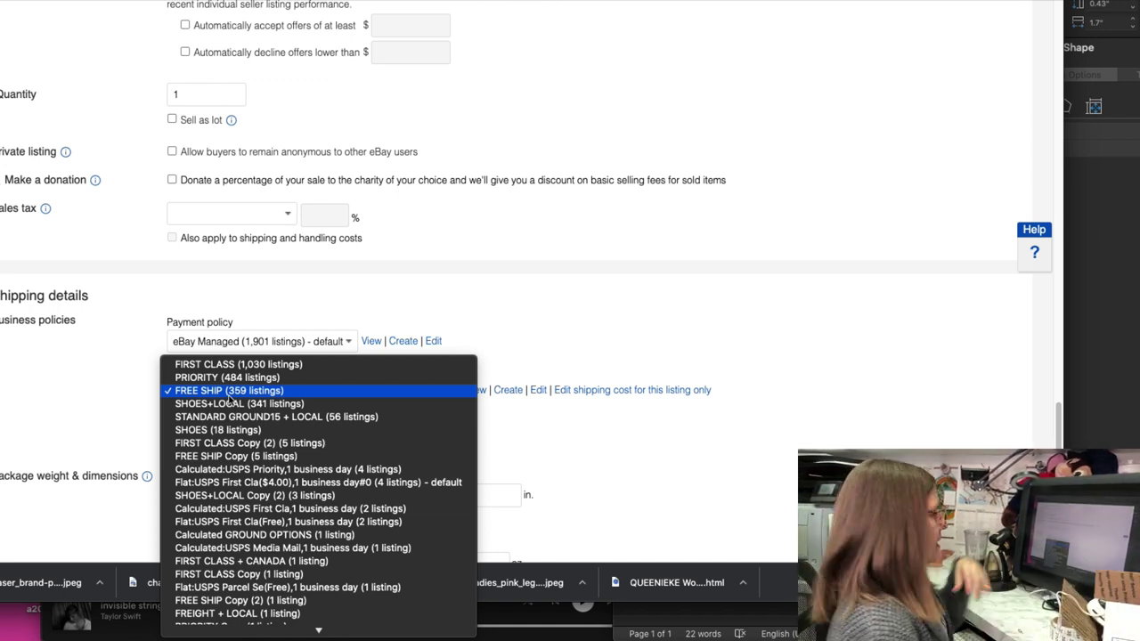
pyautogui.click(237, 376)
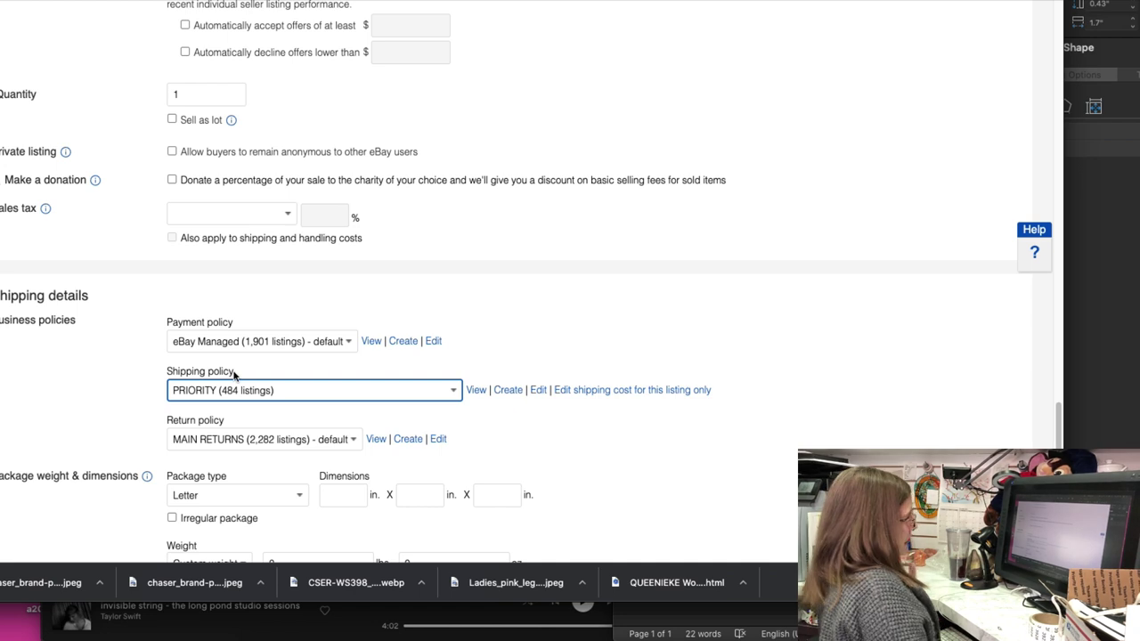
# Enable Promoted Listings Standard for the item and set its ad rate to 1.7%
pyautogui.scroll(-5, 234, 376)
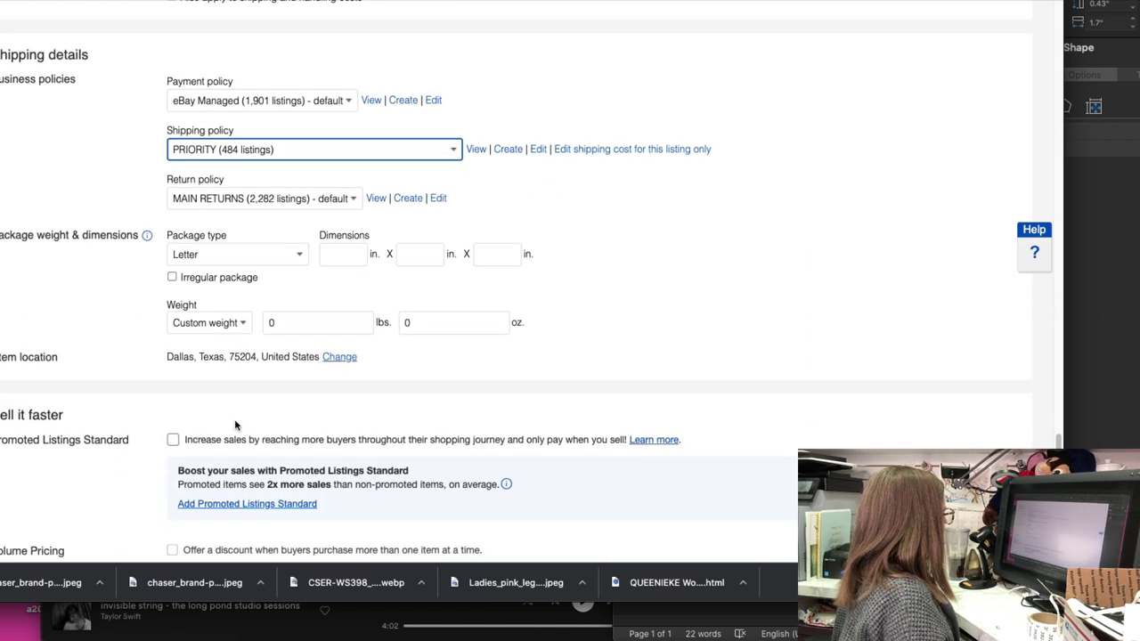
pyautogui.click(235, 446)
pyautogui.click(237, 496)
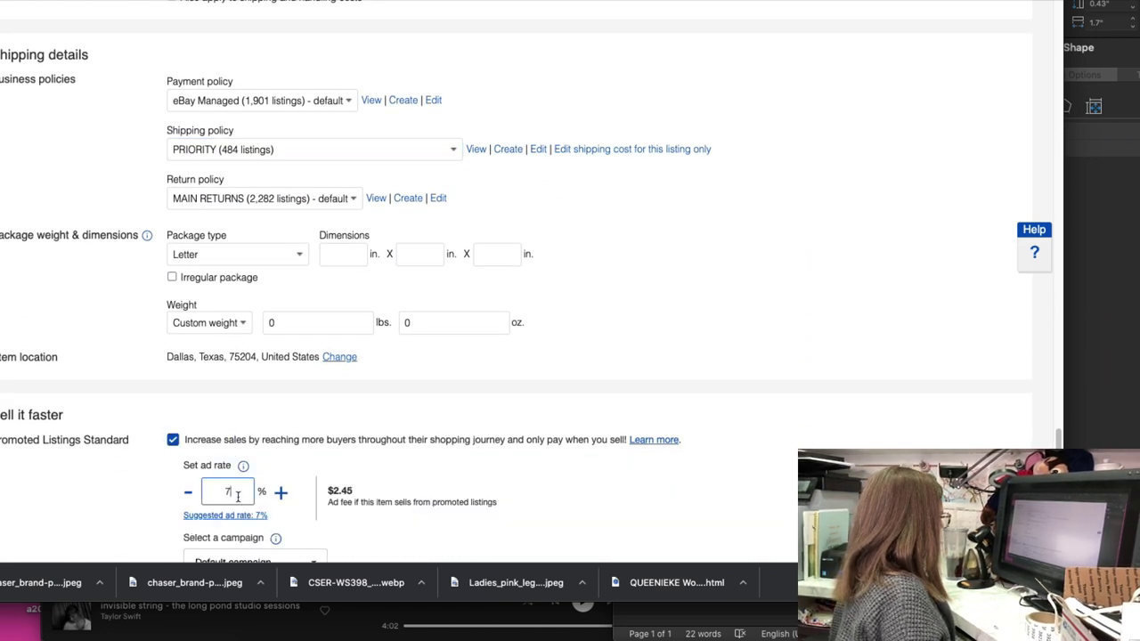
pyautogui.press('BackSpace')
pyautogui.write('1')
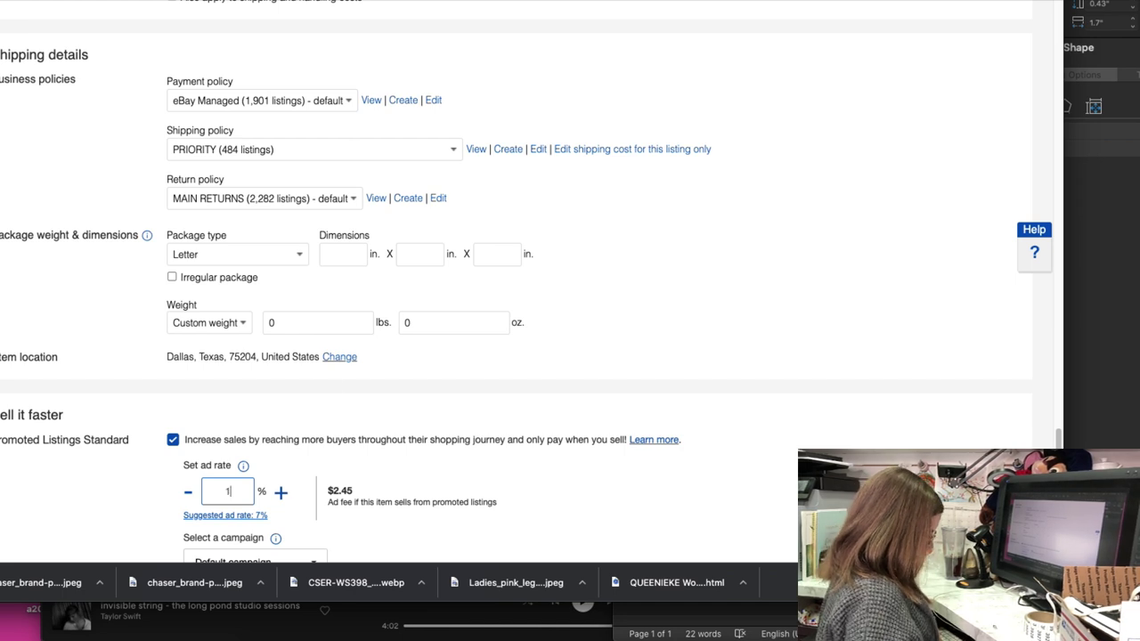
pyautogui.scroll(-5, 439, 486)
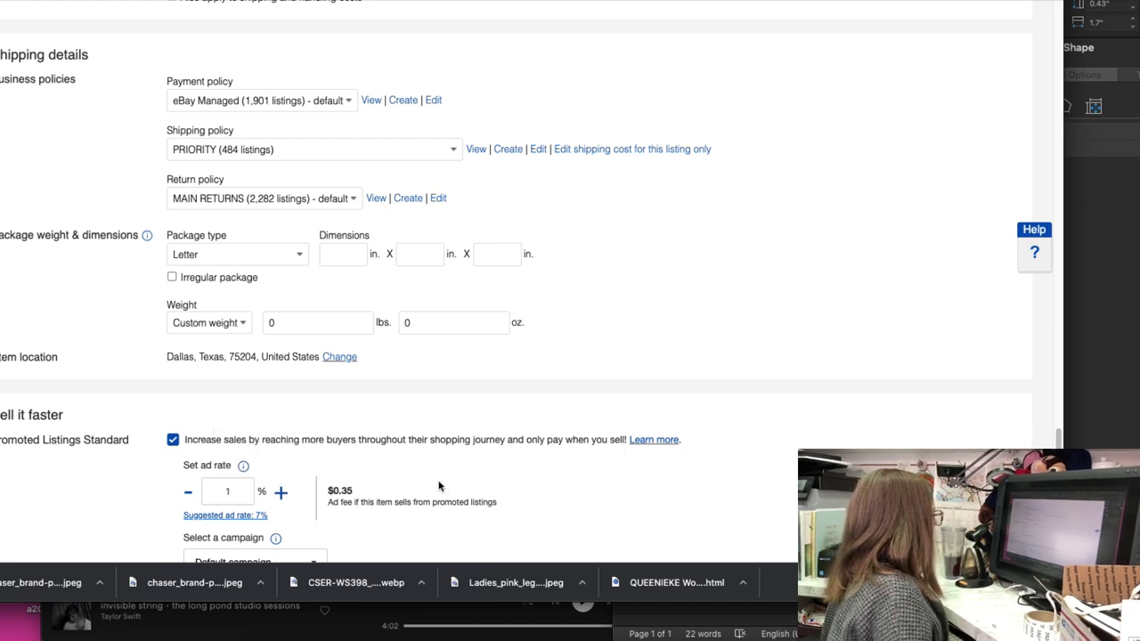
pyautogui.click(250, 251)
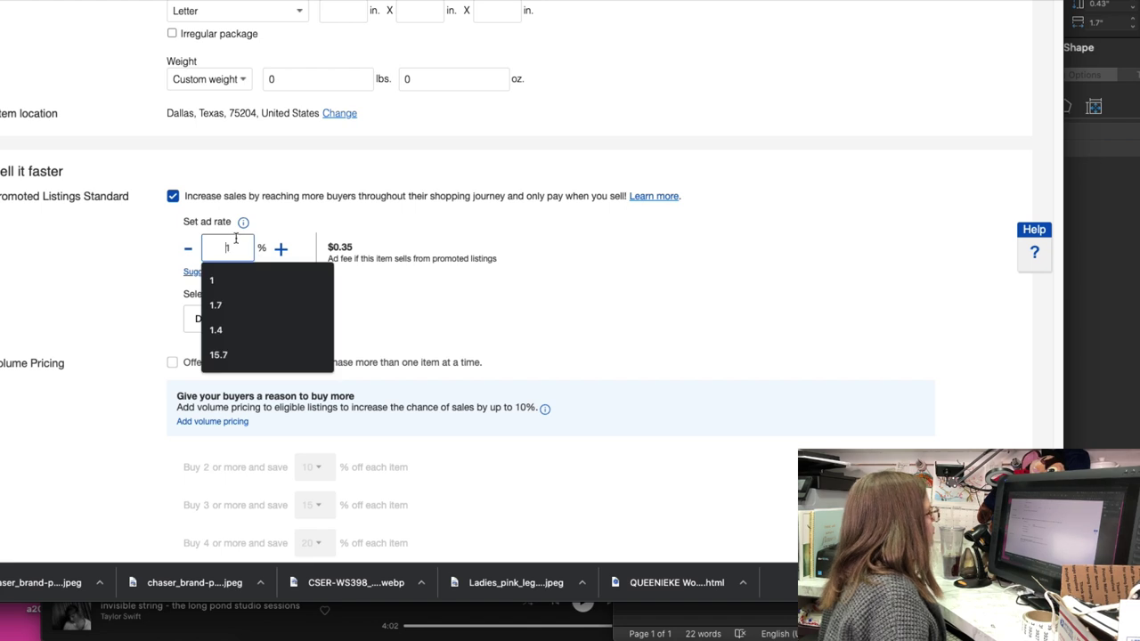
pyautogui.write('.7')
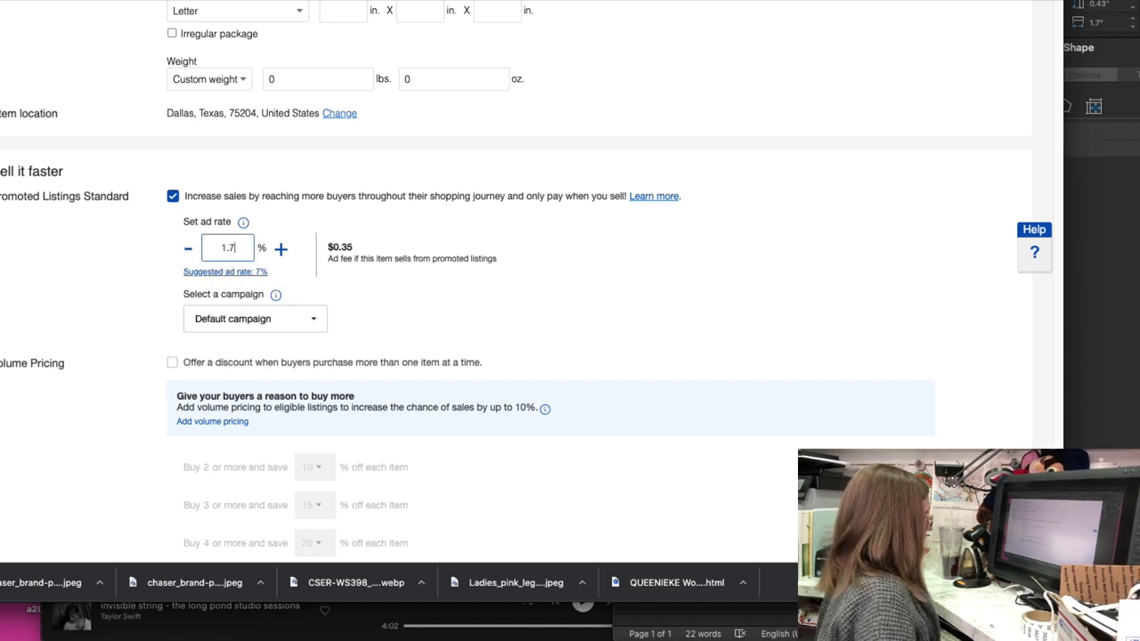
pyautogui.click(499, 307)
# Enable the volume pricing discount for multiple purchases and save the listing as a draft
pyautogui.scroll(-1, 507, 312)
pyautogui.click(385, 326)
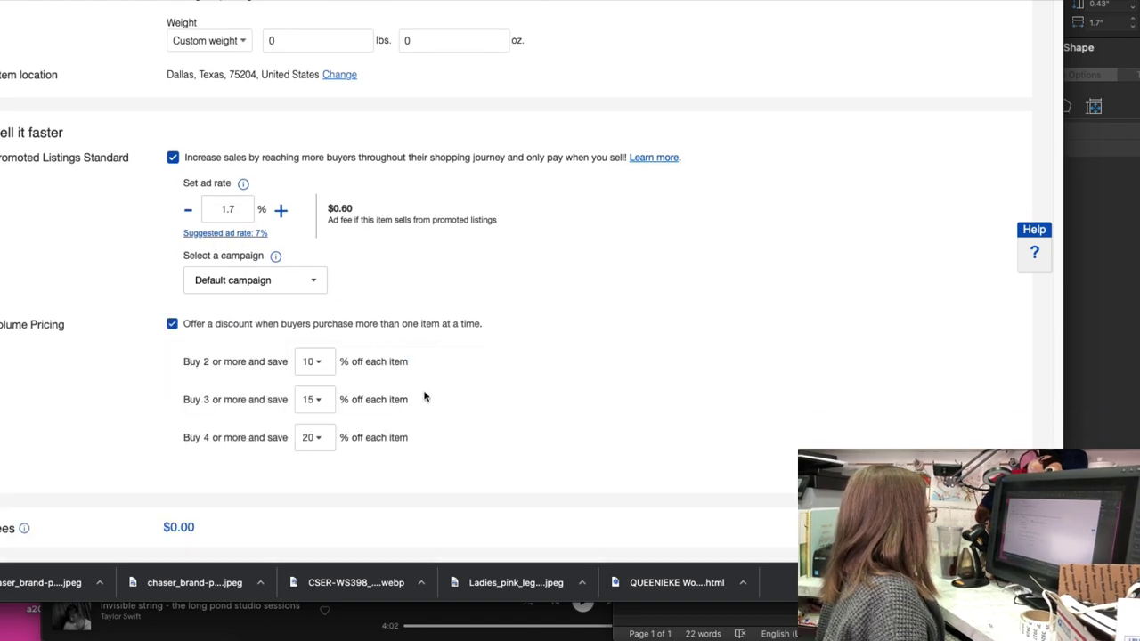
pyautogui.scroll(-3, 437, 331)
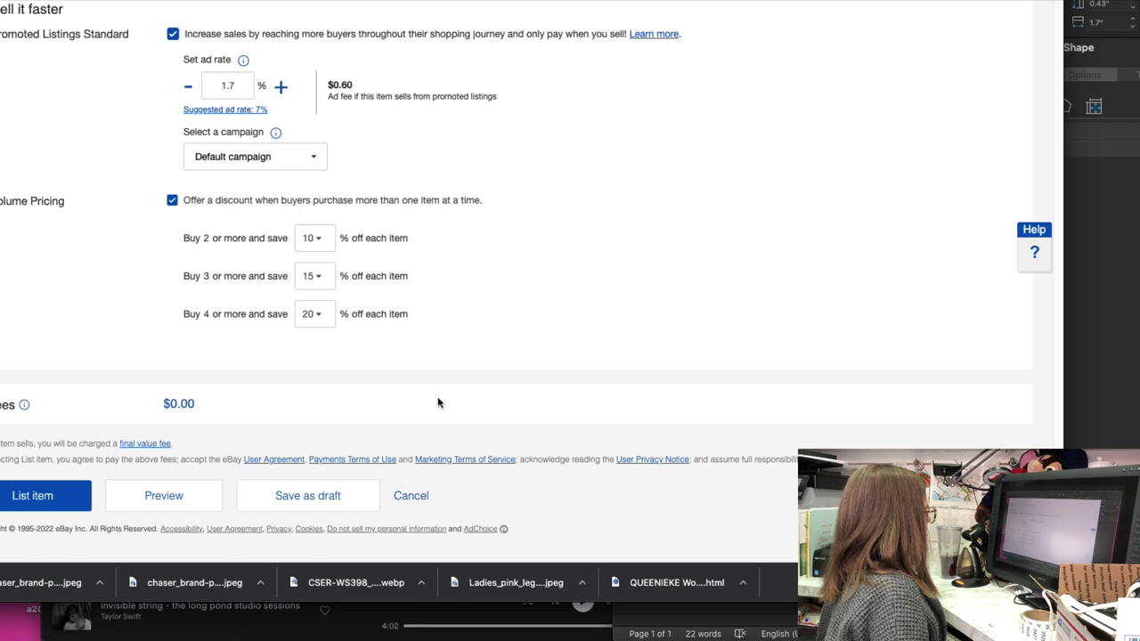
pyautogui.click(301, 500)
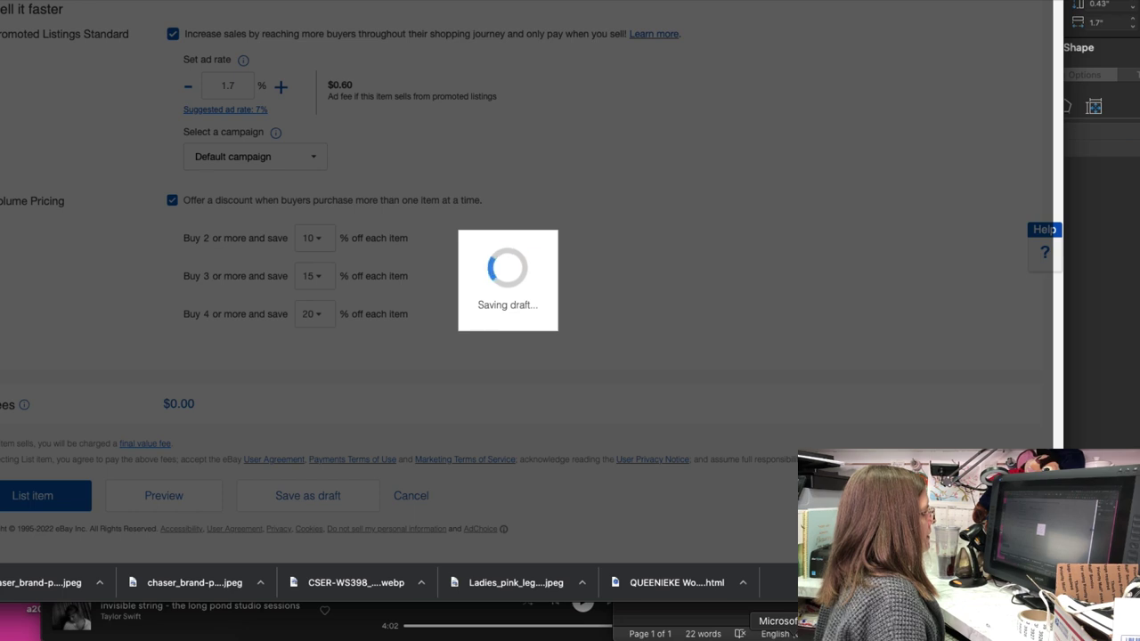
# Switch to the Word inventory label and replace its item text with "Converse Chuck Taylor High Top US Women's"
pyautogui.press('super+Tab')
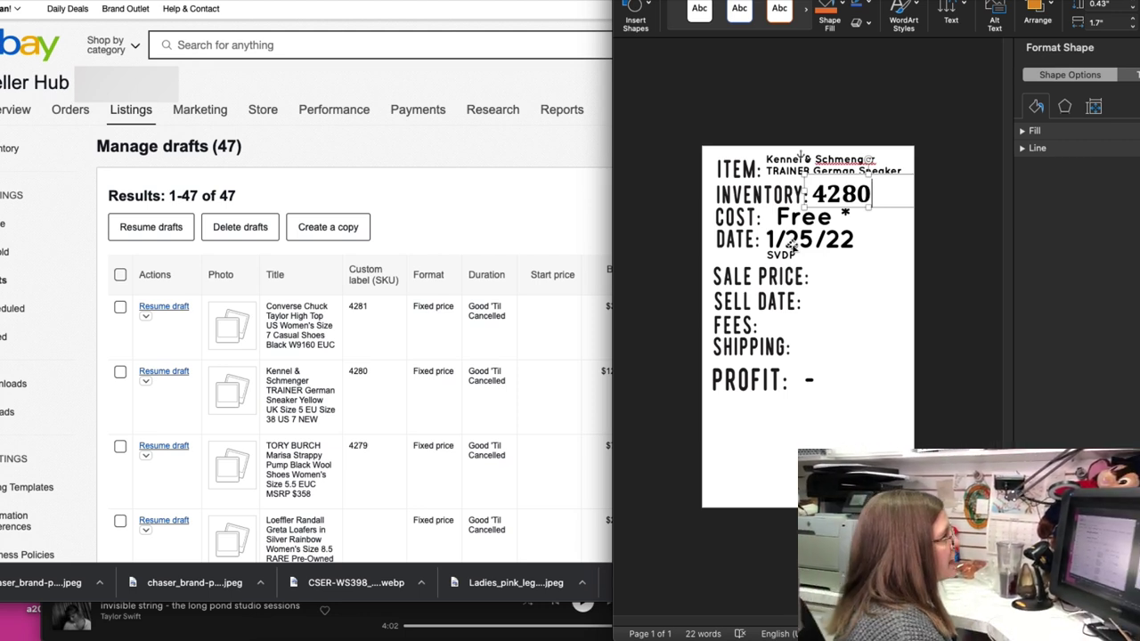
pyautogui.click(775, 165)
pyautogui.hotkey('ctrl', 'a')
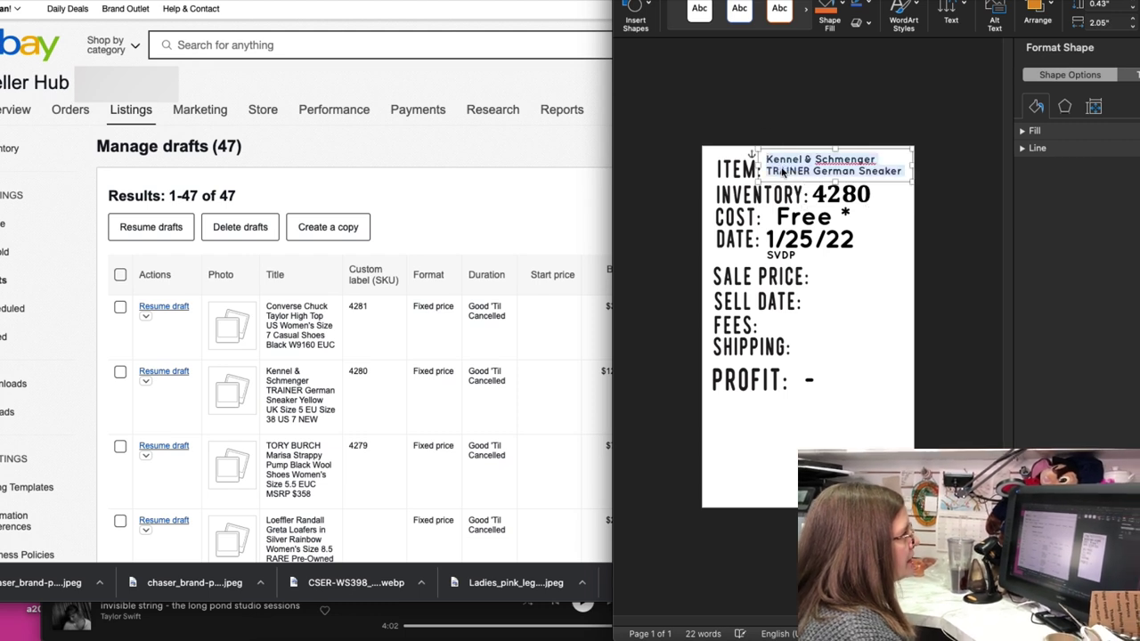
pyautogui.write("Converse Chuck Taylor High Top US Women's")
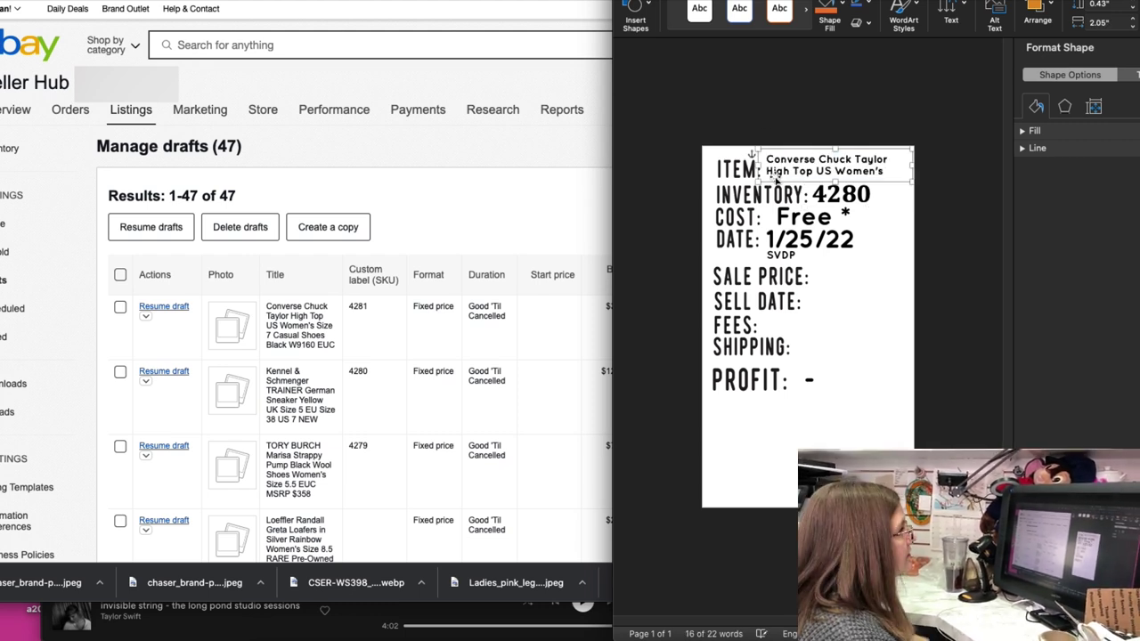
# Change the inventory number on the label to 4281
pyautogui.click(854, 194)
pyautogui.doubleClick(853, 193)
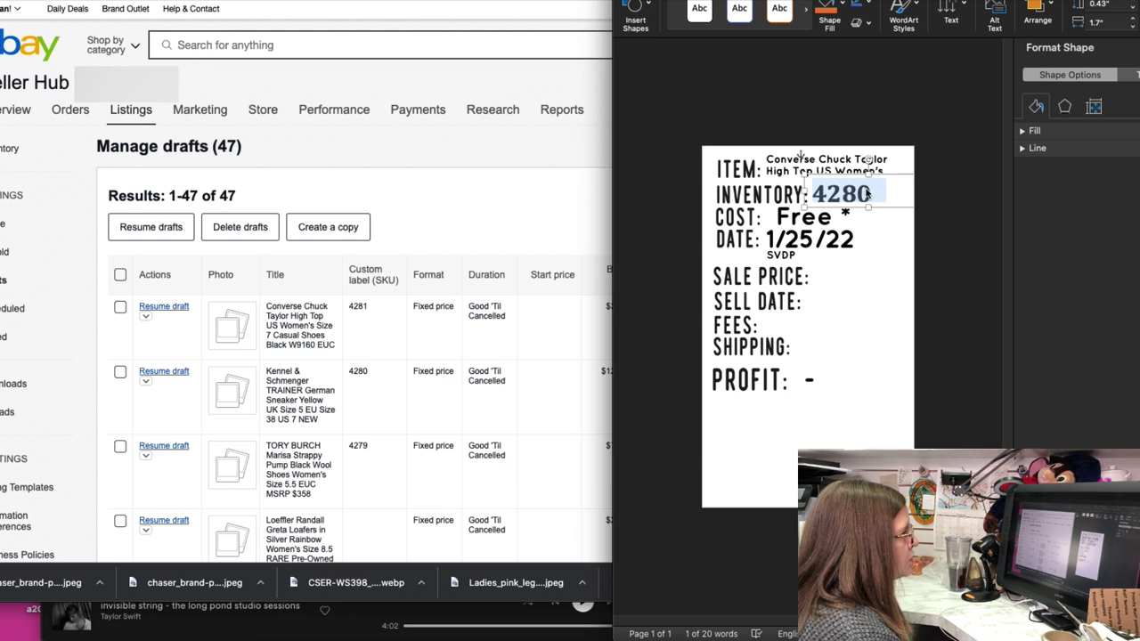
pyautogui.click(866, 192)
pyautogui.press('BackSpace')
pyautogui.write('1')
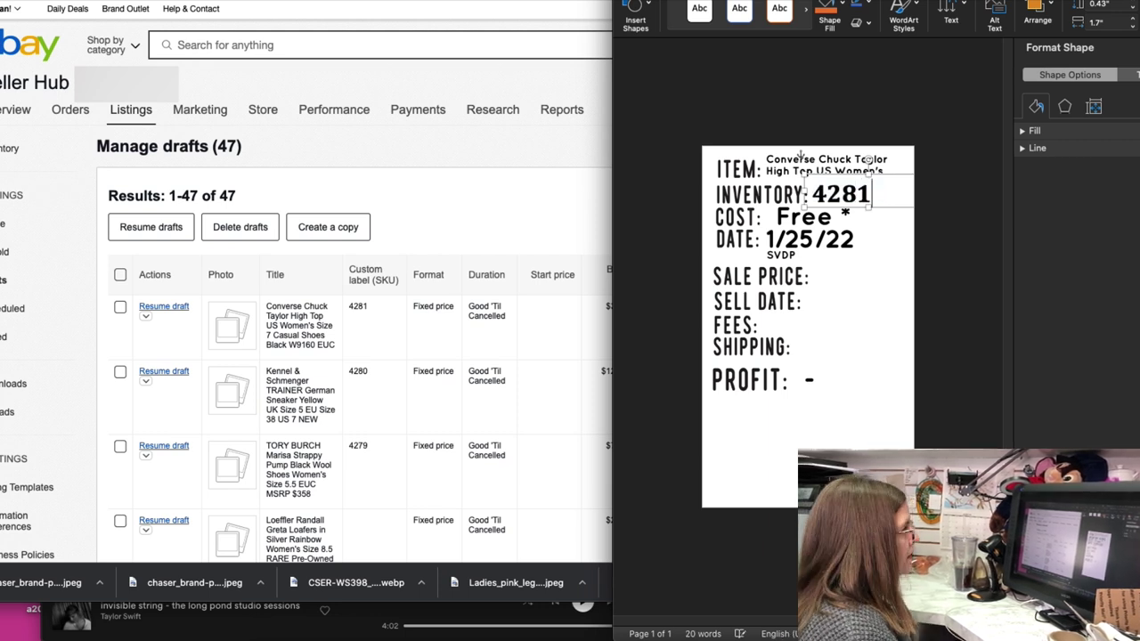
pyautogui.click(896, 273)
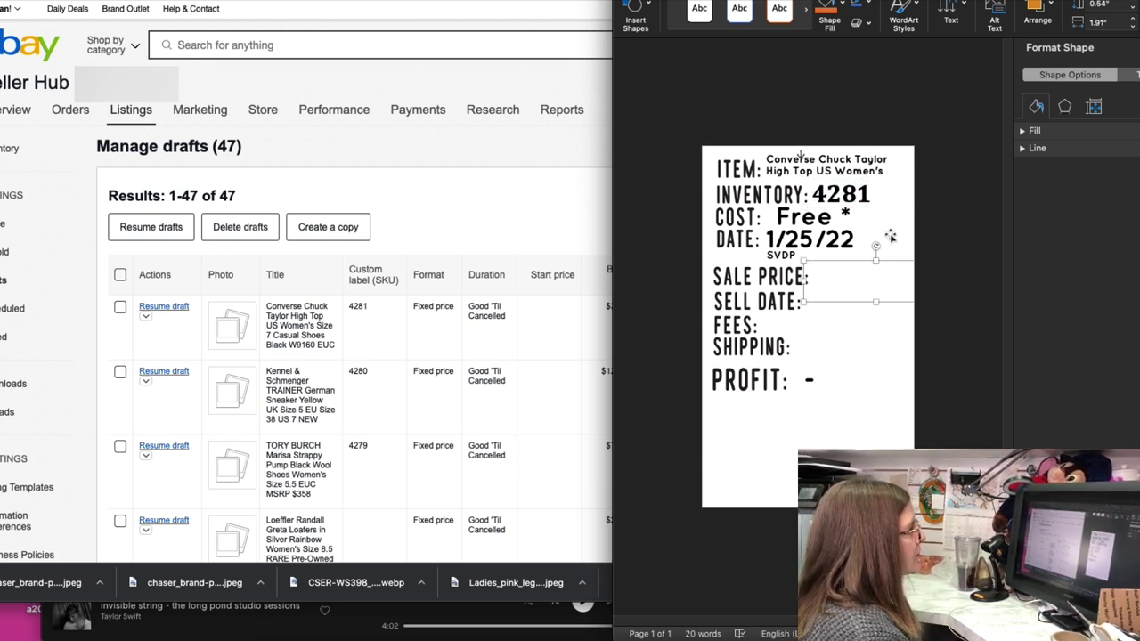
pyautogui.click(813, 236)
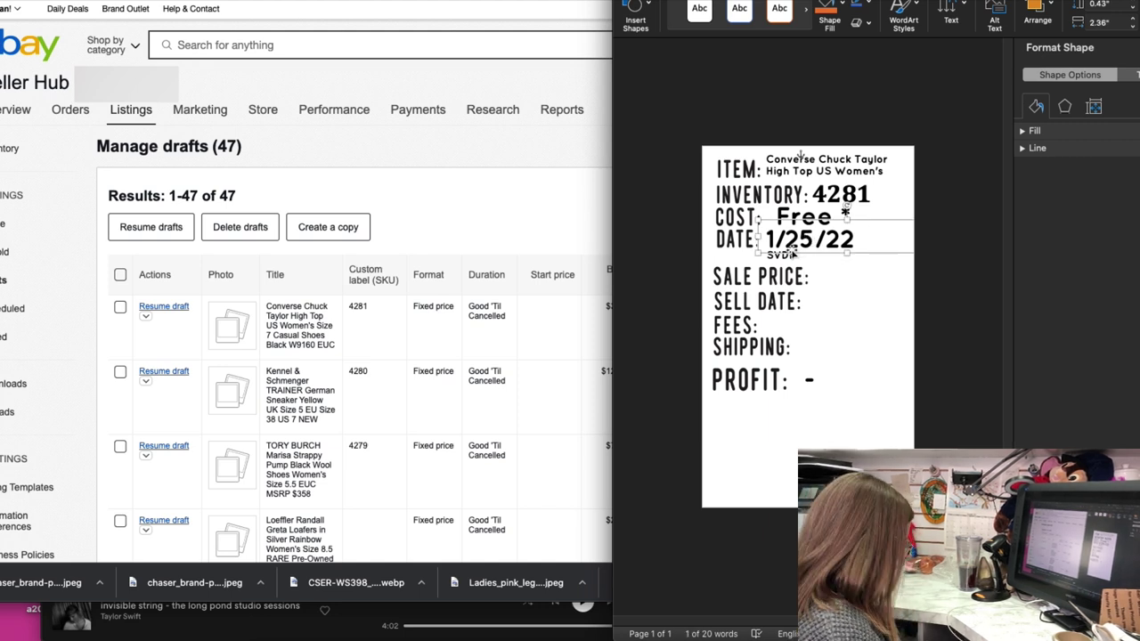
# Print one copy of the inventory label on the Star TSP143 (STR_T-001) printer
pyautogui.press('super+p')
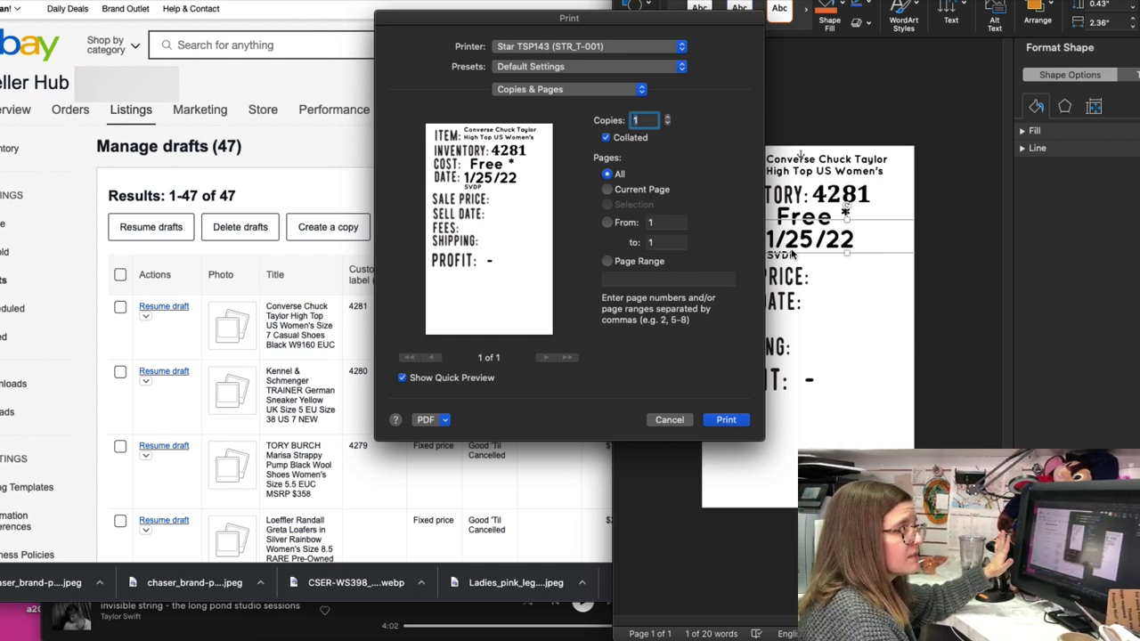
pyautogui.click(616, 44)
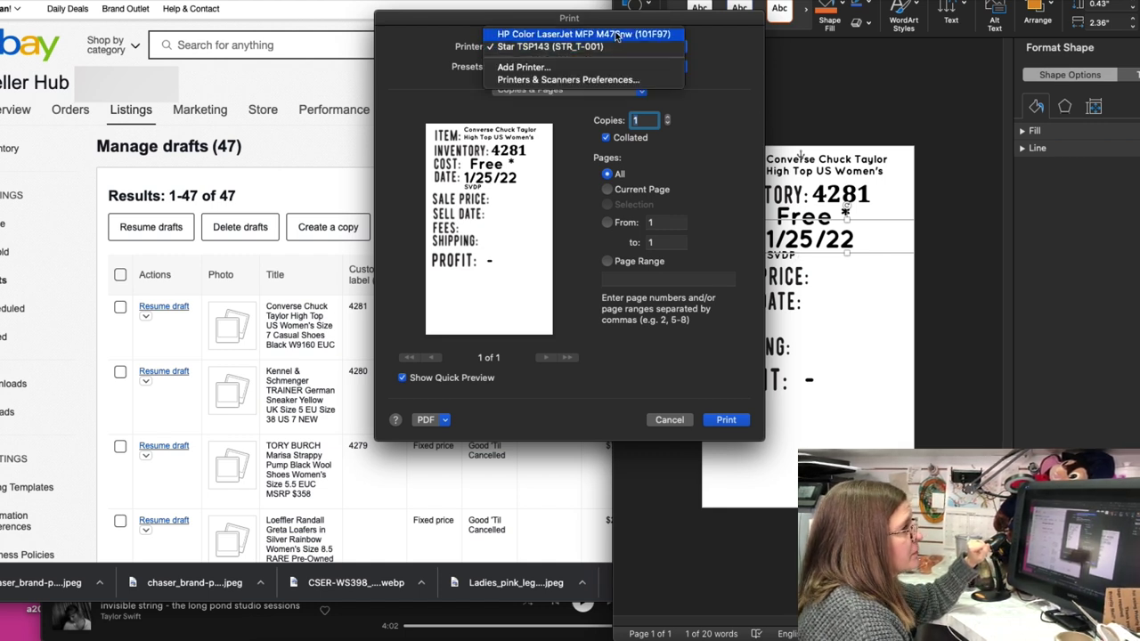
pyautogui.click(649, 46)
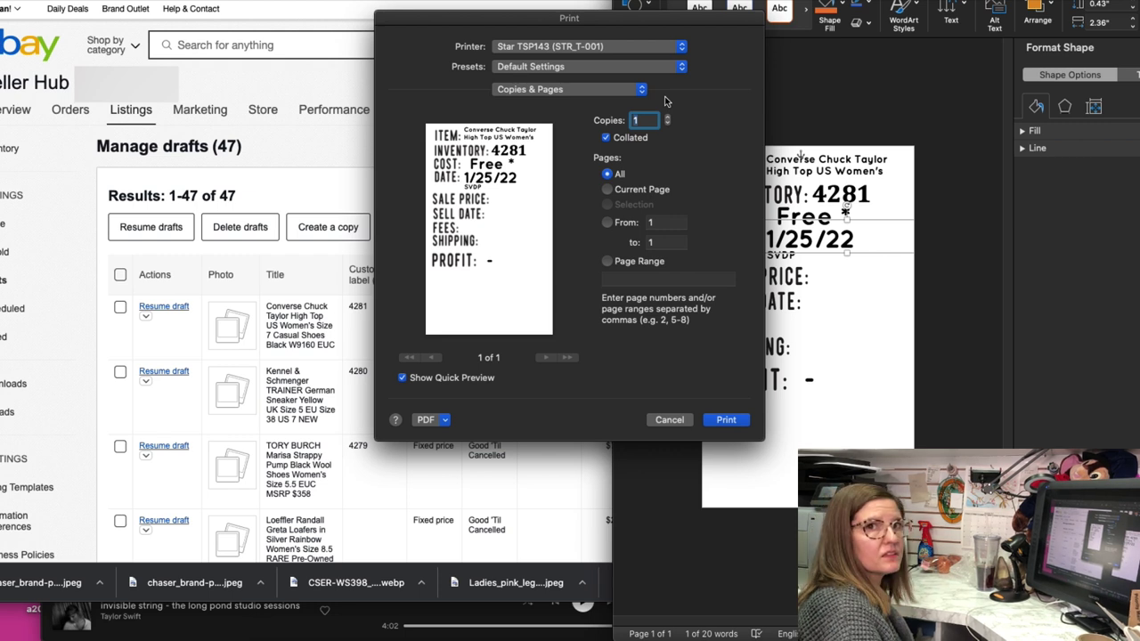
pyautogui.press('Return')
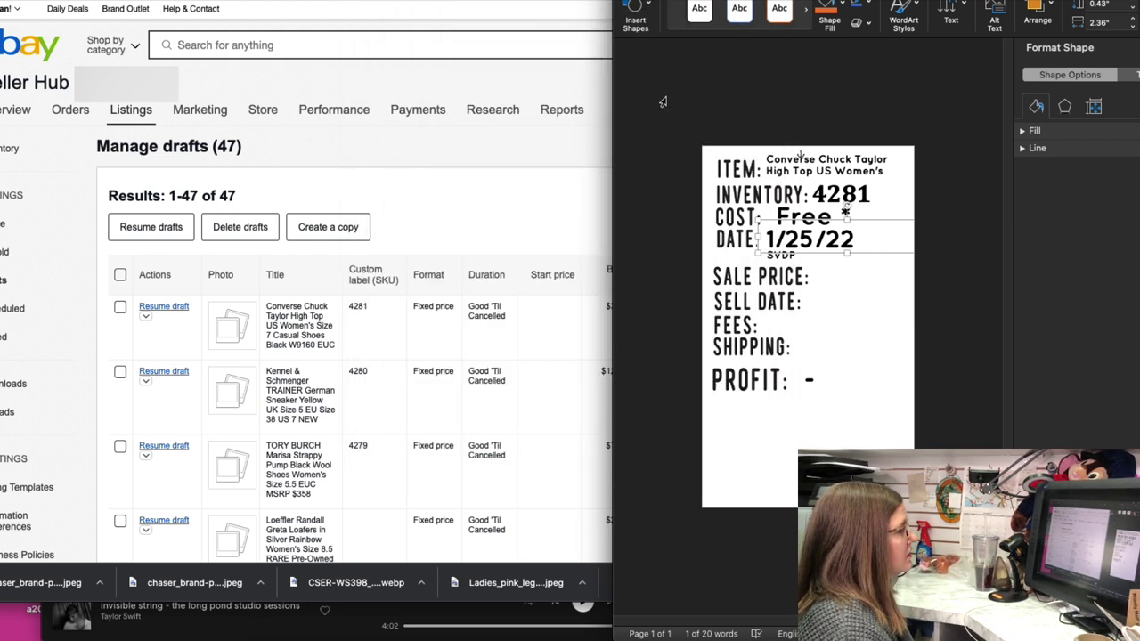
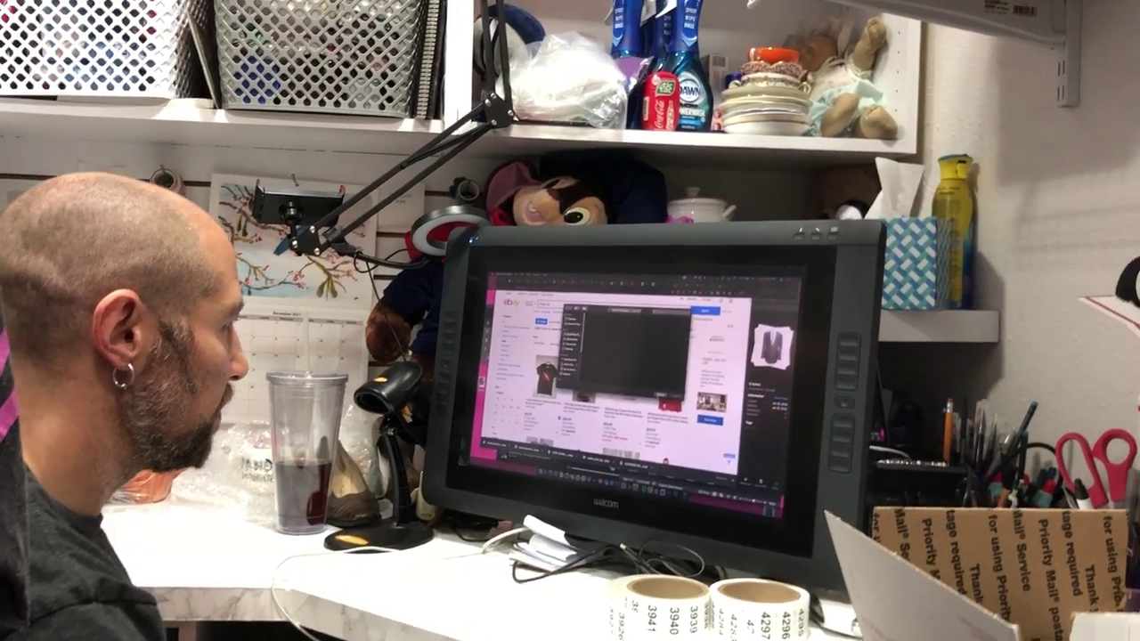
# Search eBay for "jack victor loro piana cashmere sport coat" and look through the matching listings
pyautogui.press('Escape')
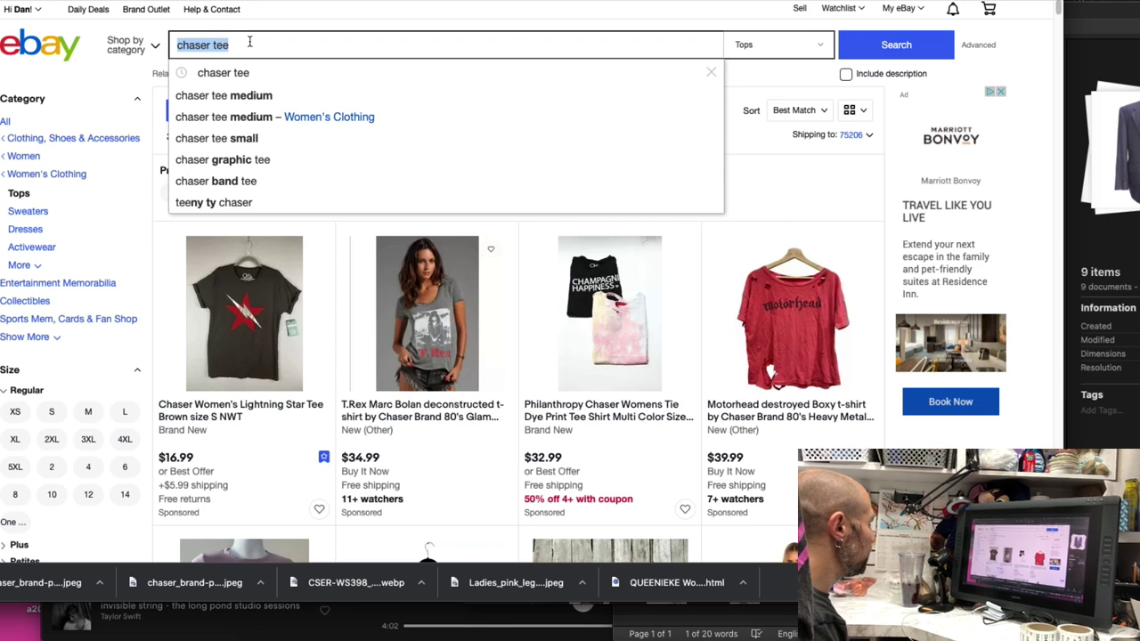
pyautogui.write('jack')
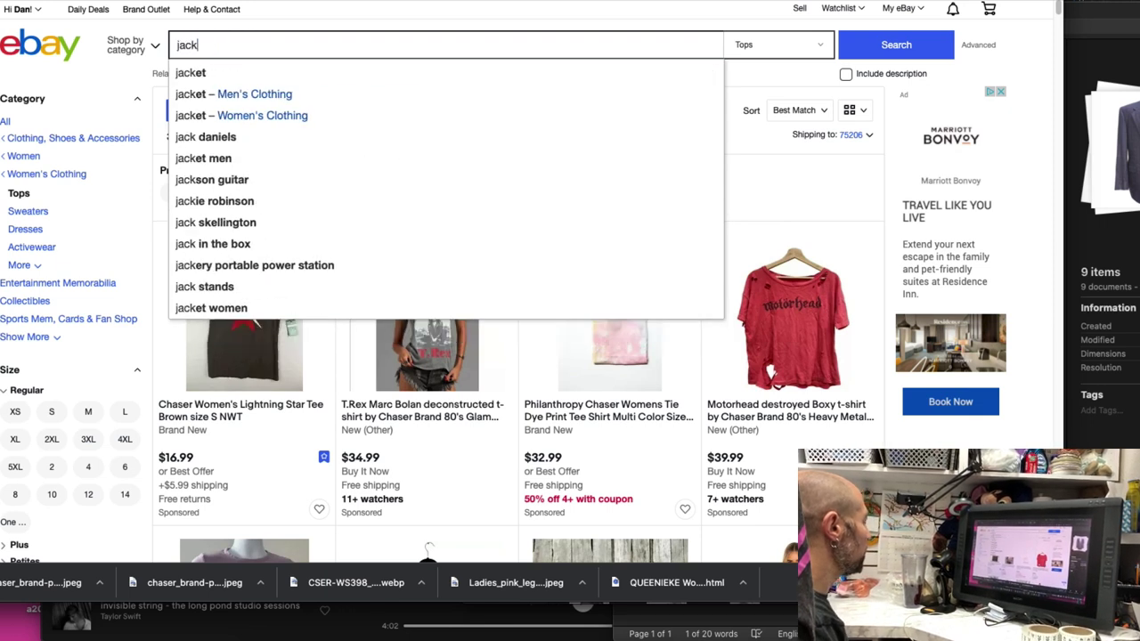
pyautogui.write(' vict')
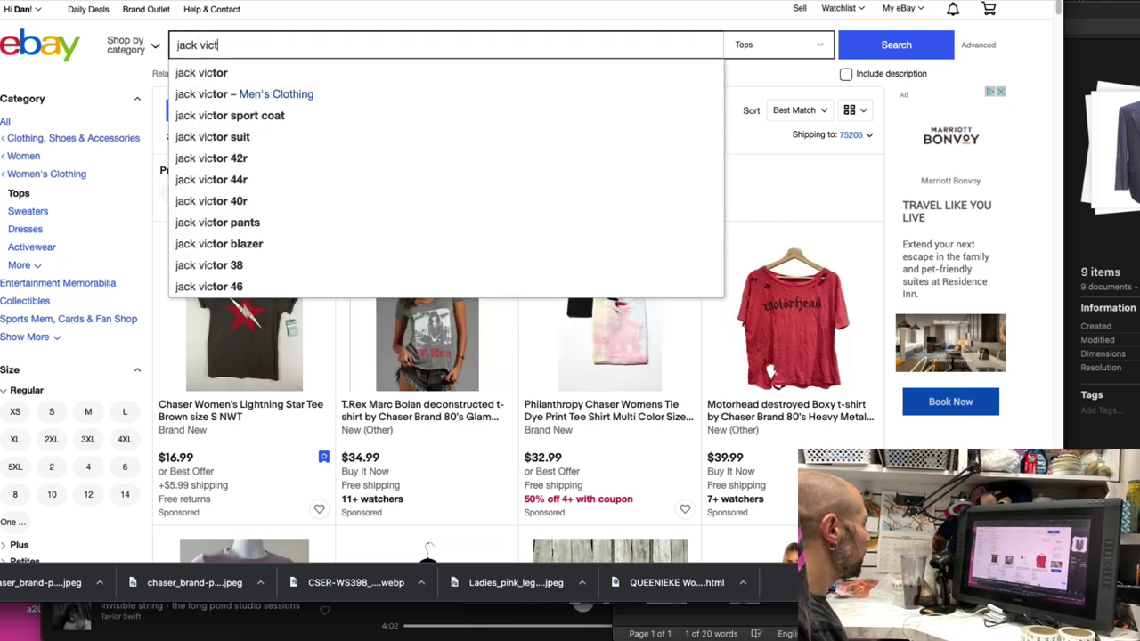
pyautogui.write('or loro pi')
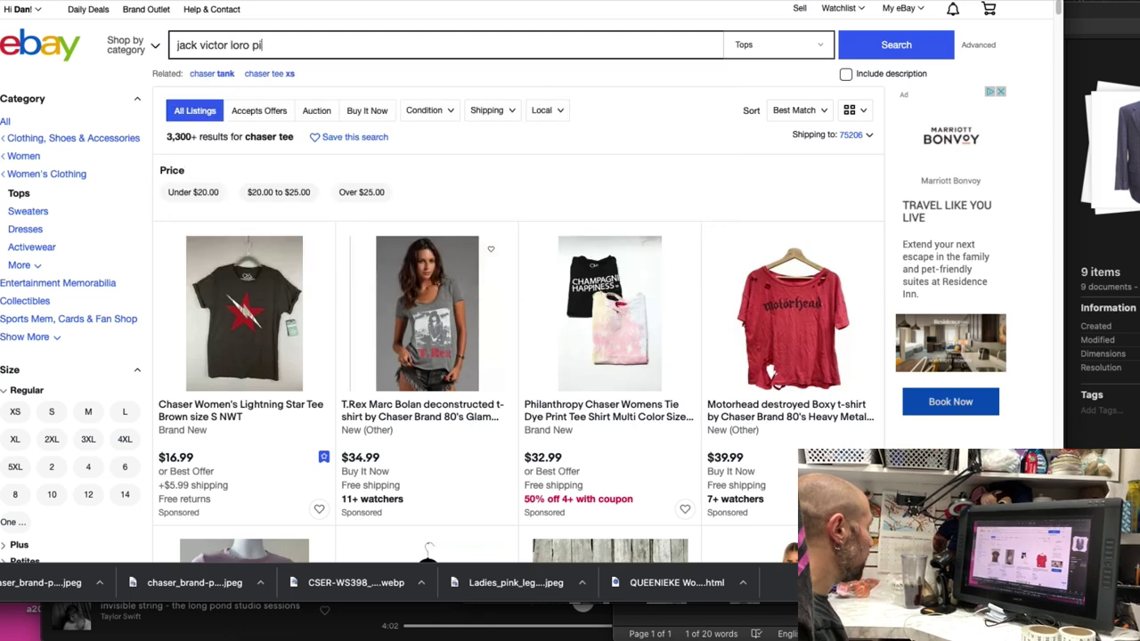
pyautogui.write('ana cashmere')
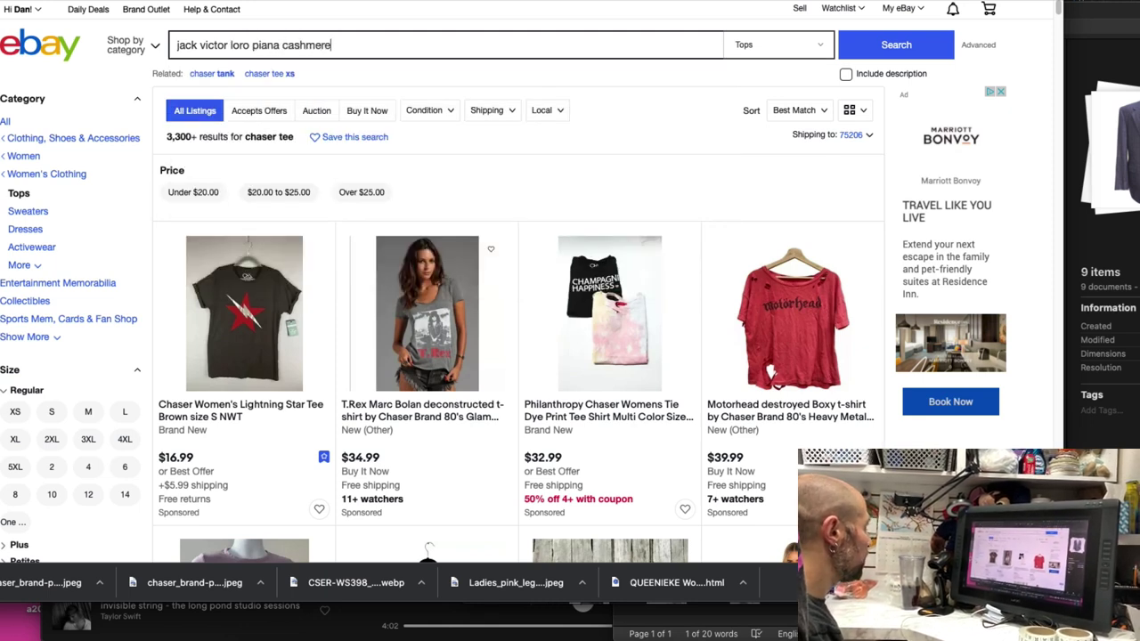
pyautogui.write(' sport coat')
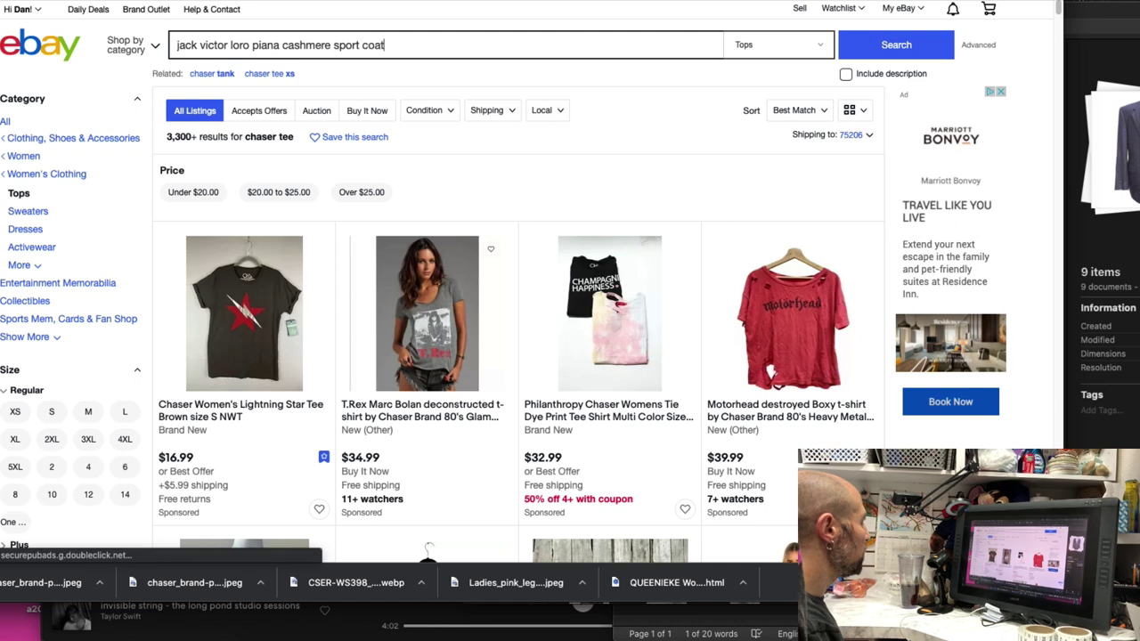
pyautogui.press('Return')
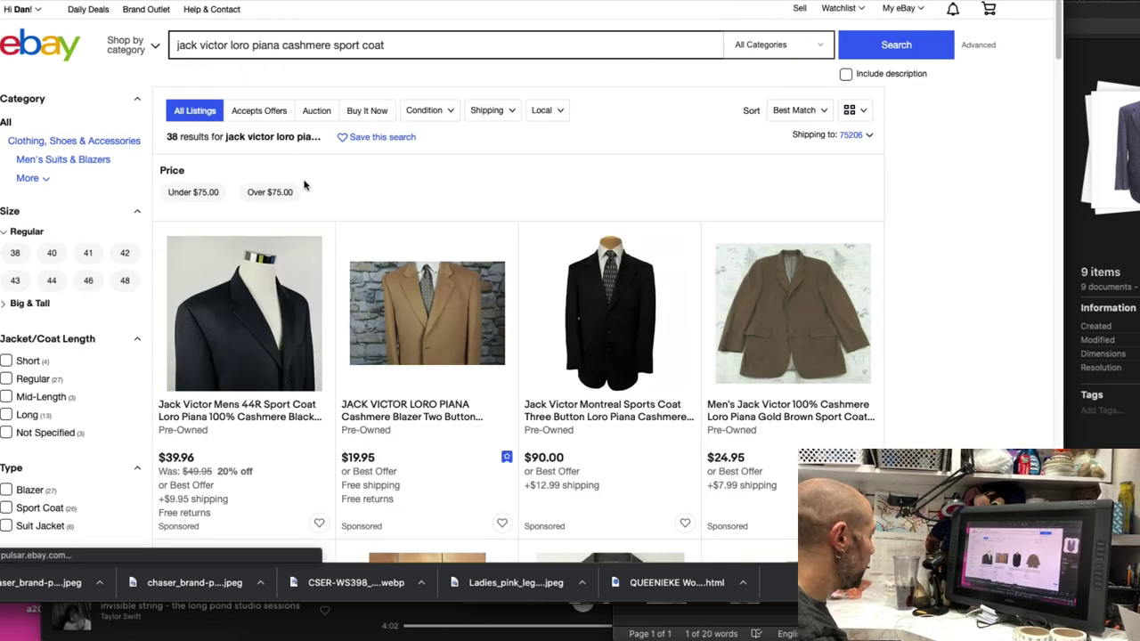
pyautogui.scroll(-1, 415, 267)
pyautogui.scroll(-5, 415, 267)
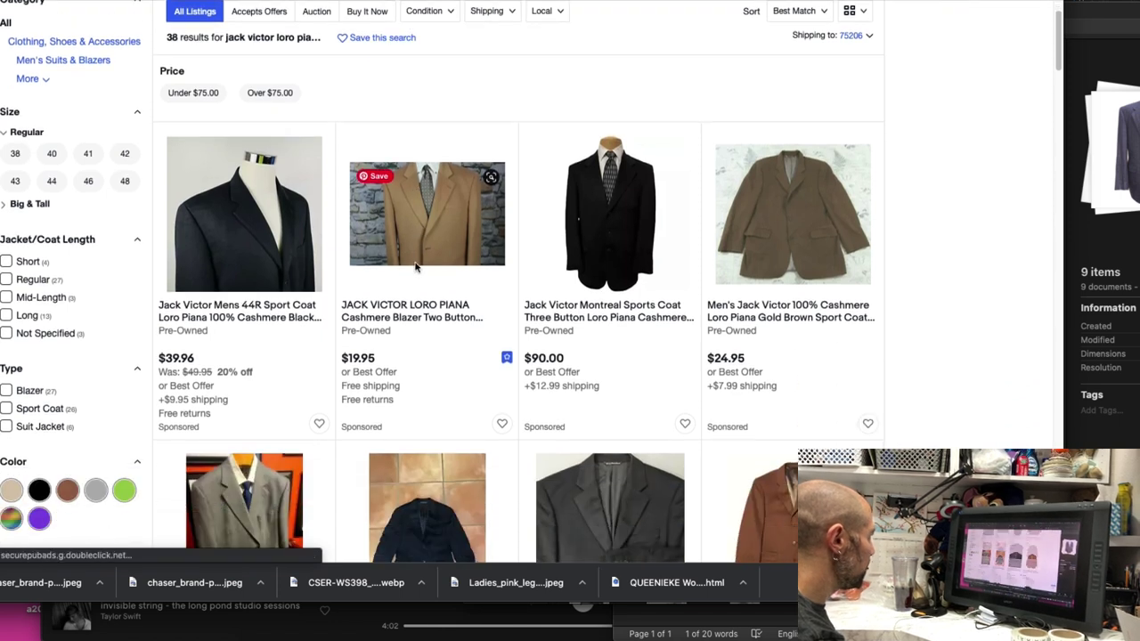
# Limit the Jack Victor Loro Piana coat results to sold items and review the sold listings
pyautogui.scroll(3, 343, 276)
pyautogui.scroll(3, 343, 278)
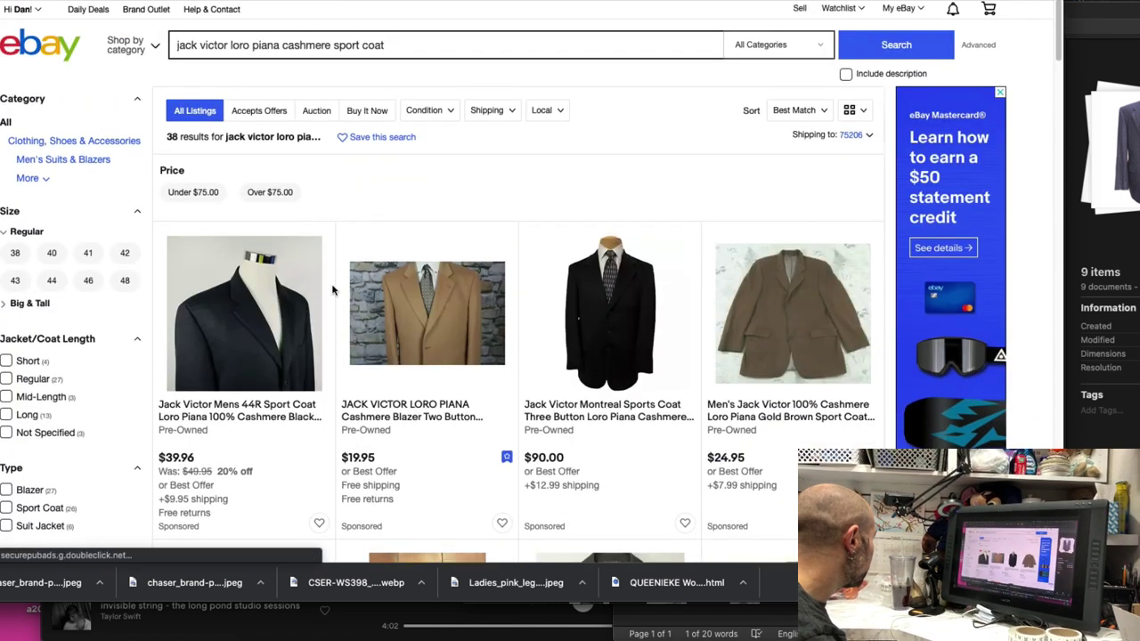
pyautogui.scroll(-10, 182, 452)
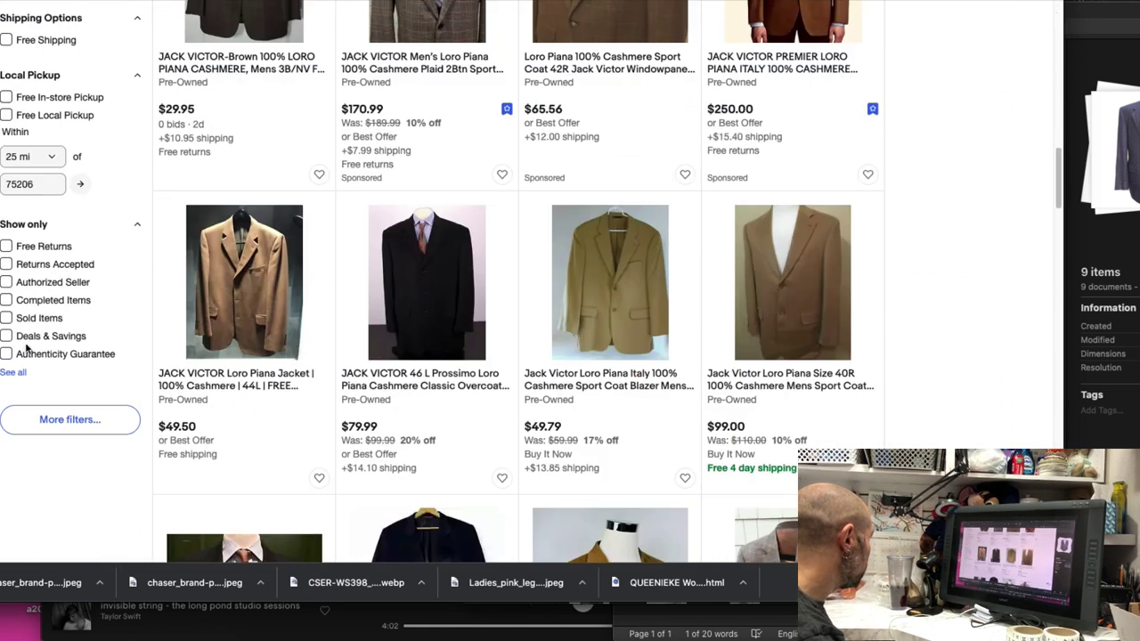
pyautogui.click(9, 322)
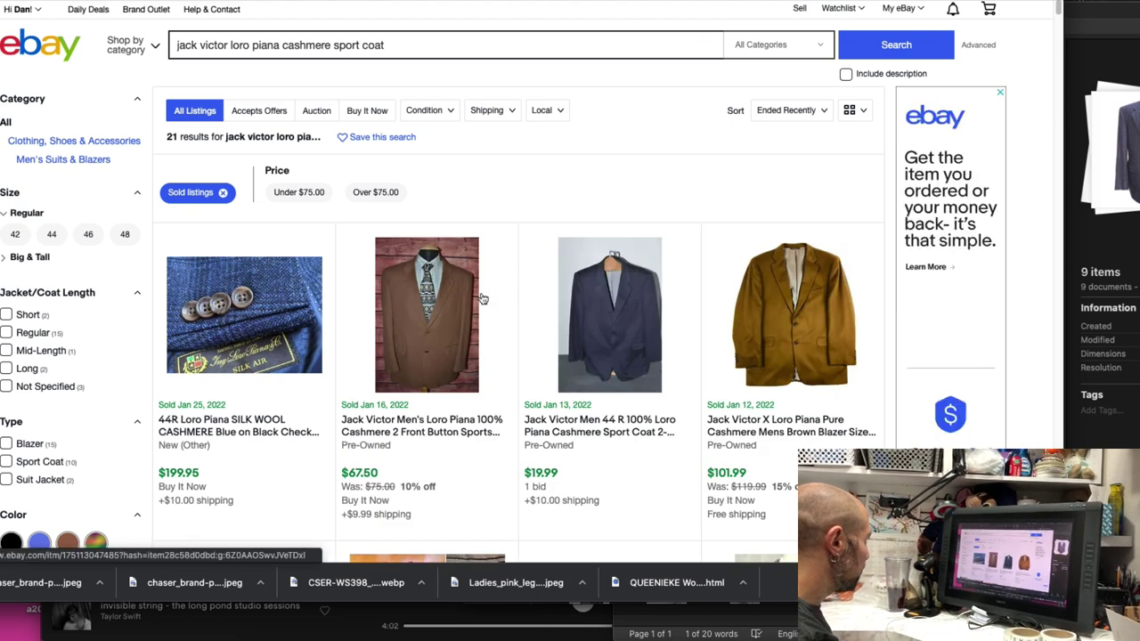
pyautogui.scroll(-1, 503, 263)
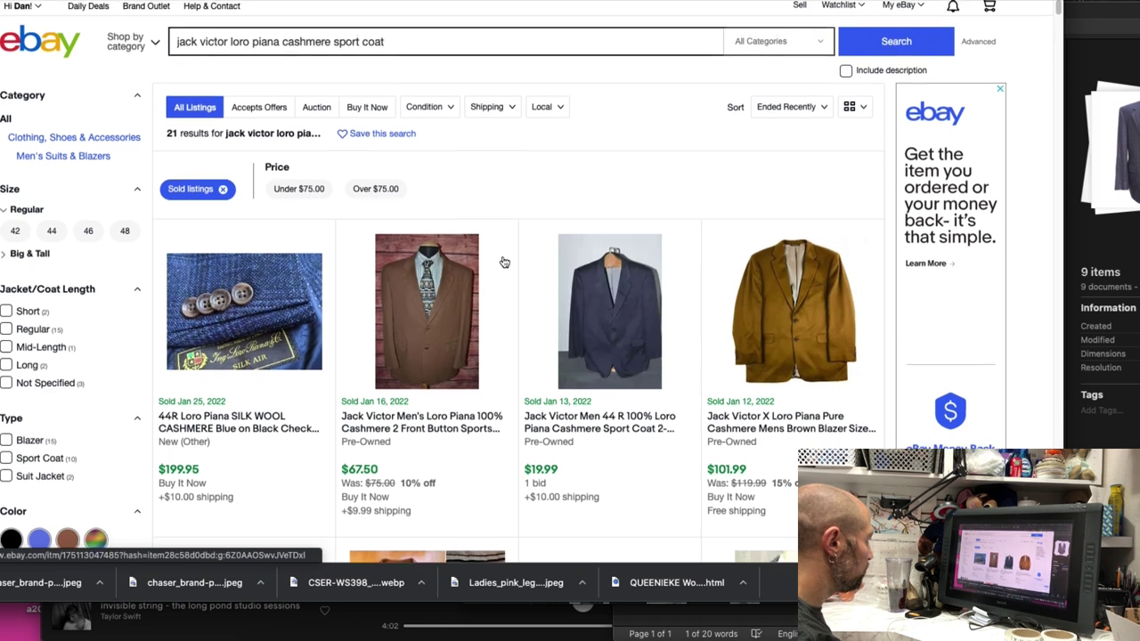
pyautogui.scroll(-1, 522, 330)
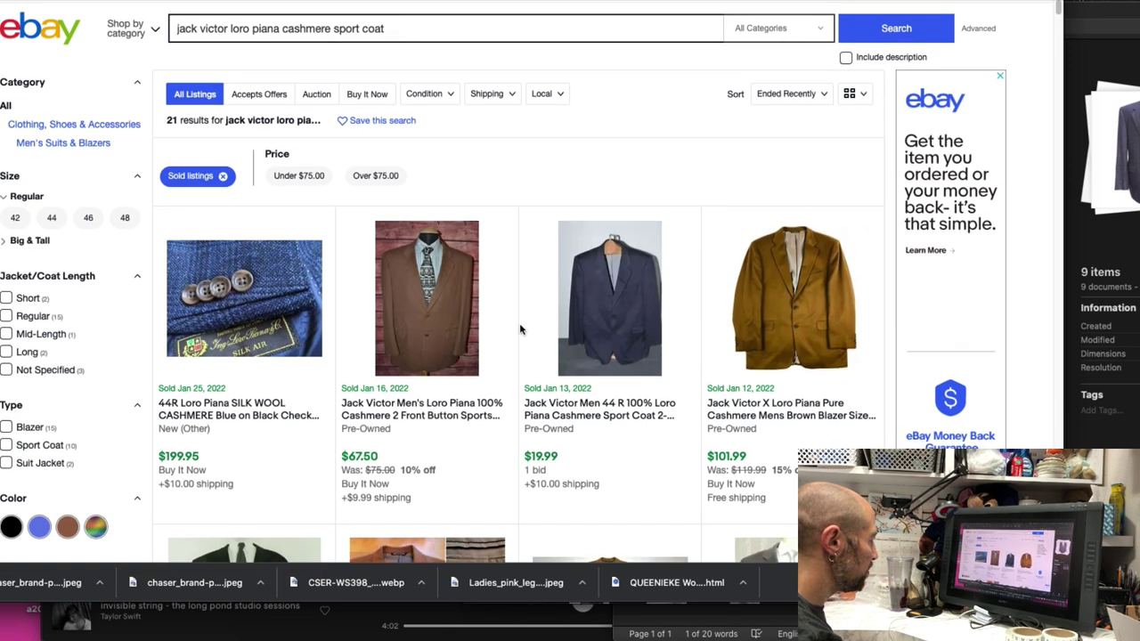
pyautogui.scroll(-5, 712, 383)
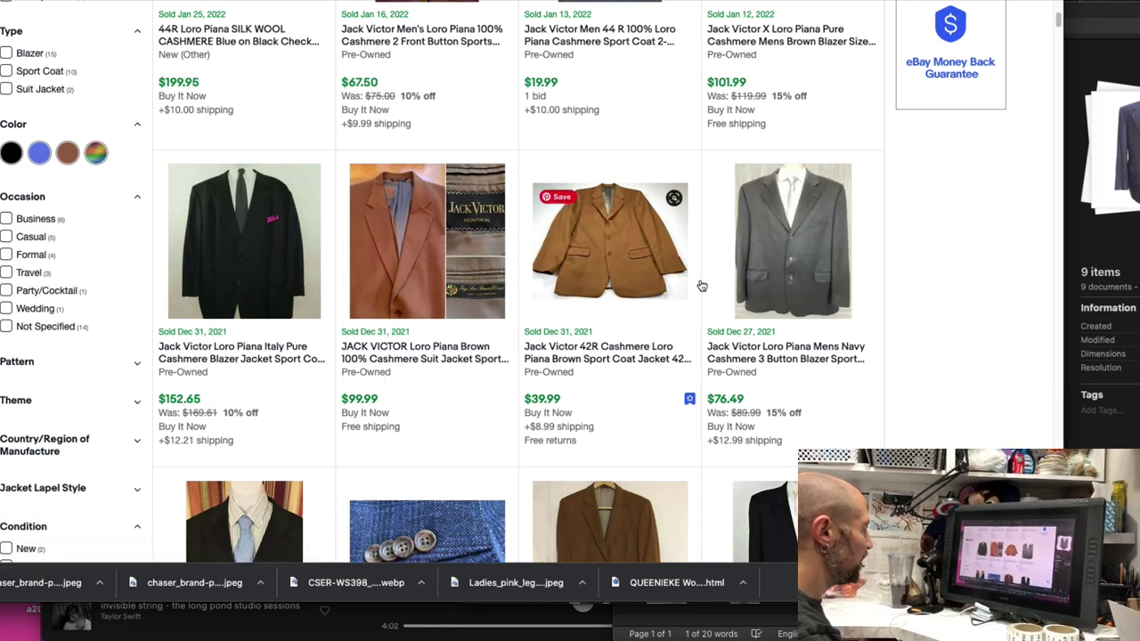
pyautogui.scroll(5, 777, 315)
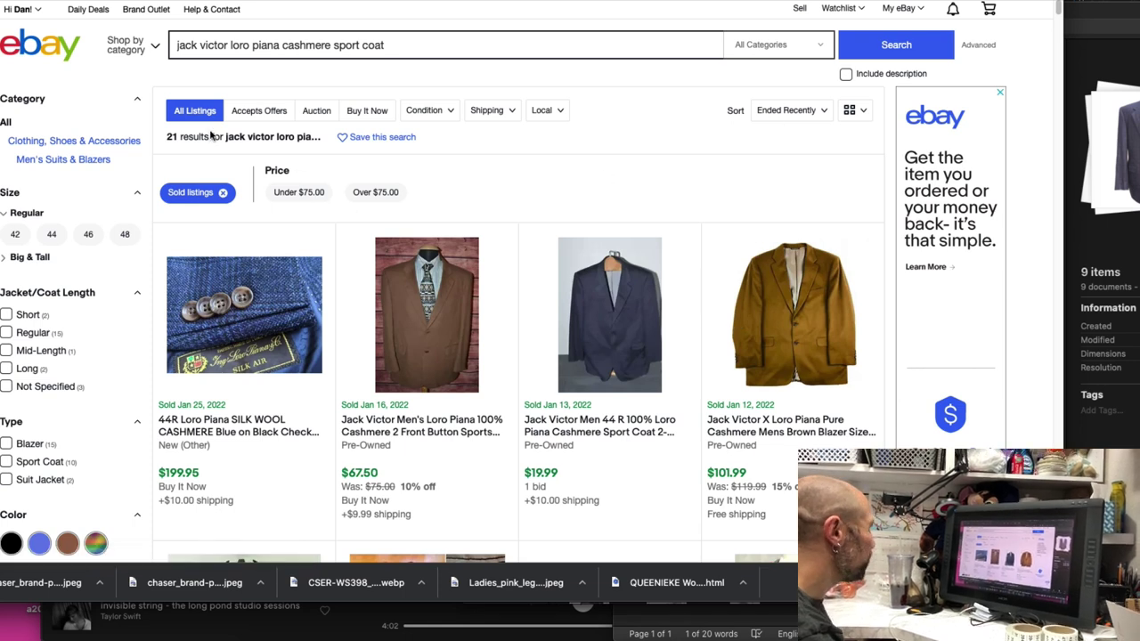
# Sort the sold coats by price plus shipping, highest first, and limit them to used condition
pyautogui.click(789, 112)
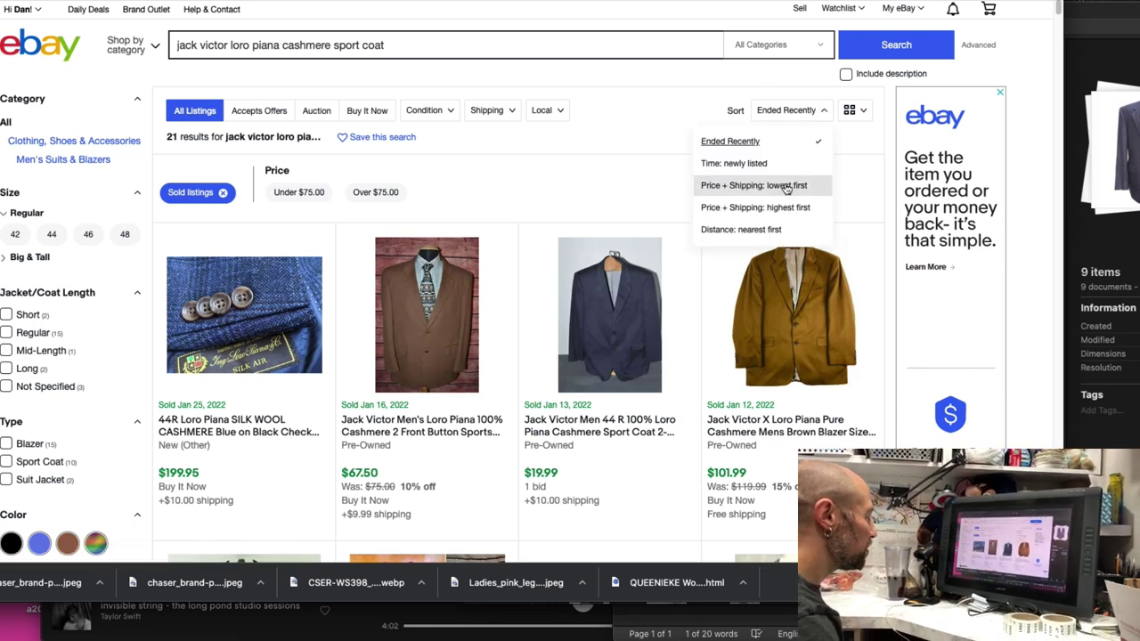
pyautogui.click(776, 212)
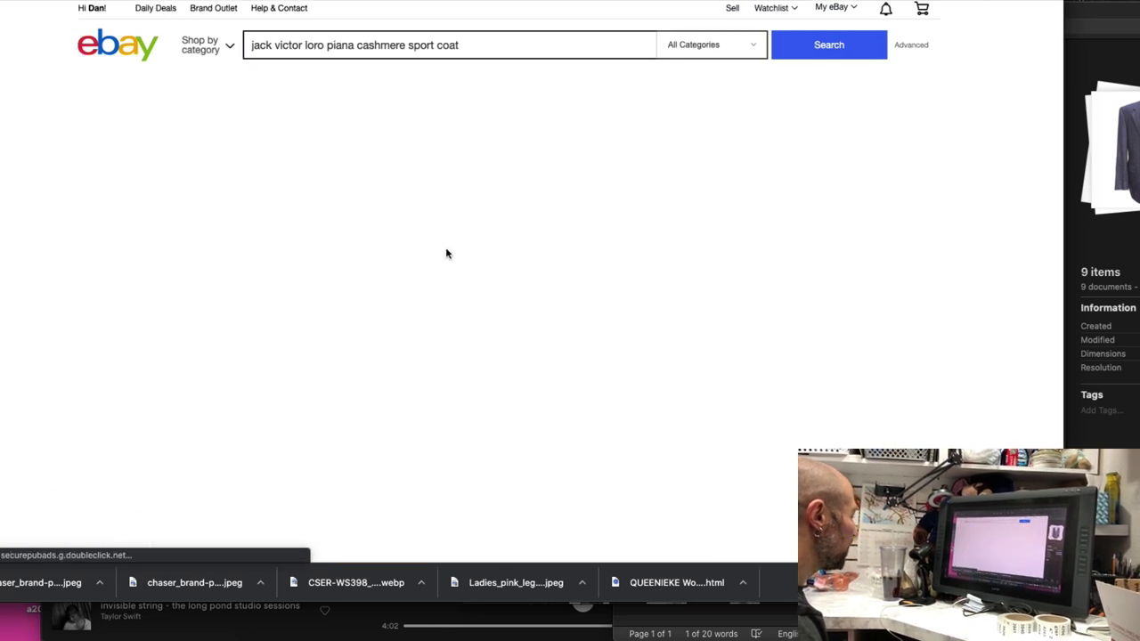
pyautogui.scroll(-5, 29, 392)
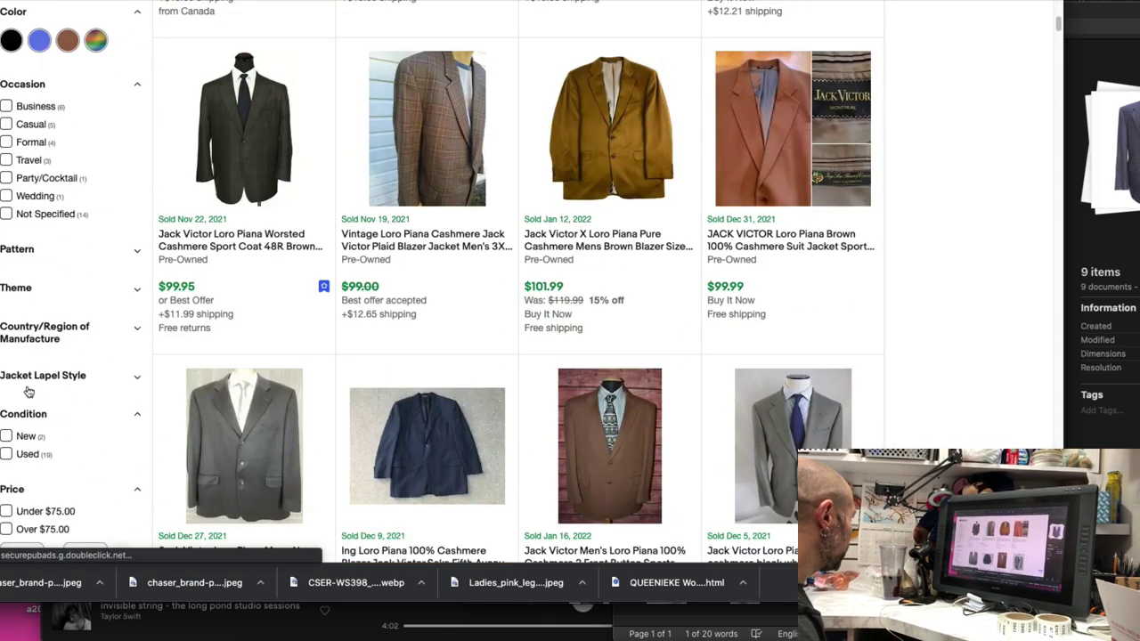
pyautogui.click(6, 456)
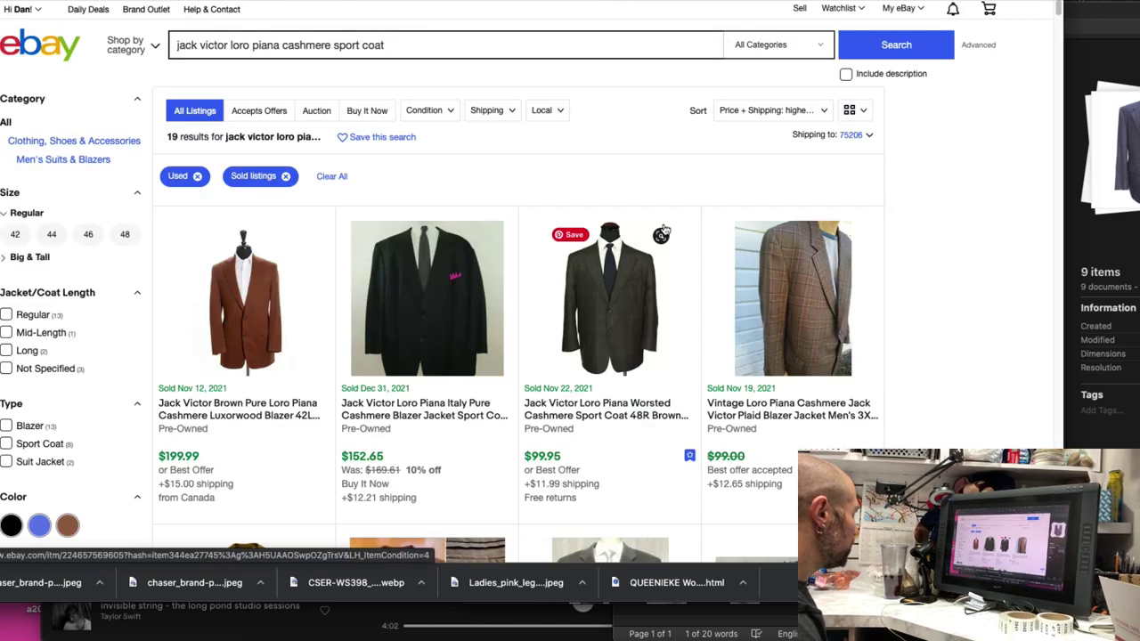
# Compare the used sold coats and open the "JACK VICTOR Loro Piana Brown 100% Cashmere Suit Jacket" listing as the basis for a similar listing
pyautogui.scroll(-1, 871, 262)
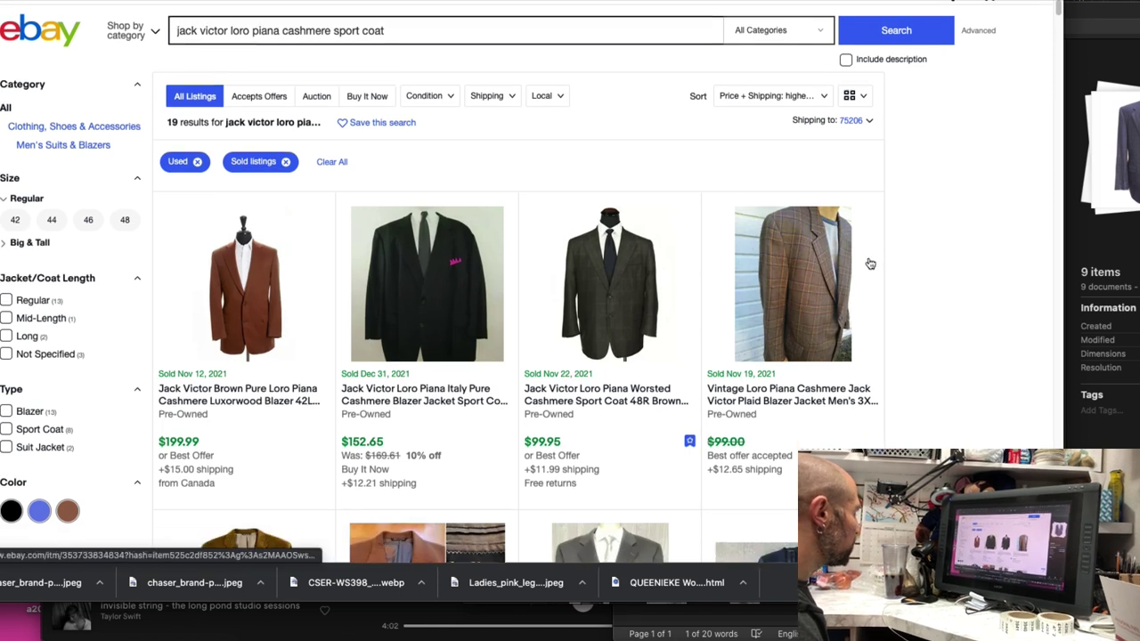
pyautogui.scroll(-3, 837, 292)
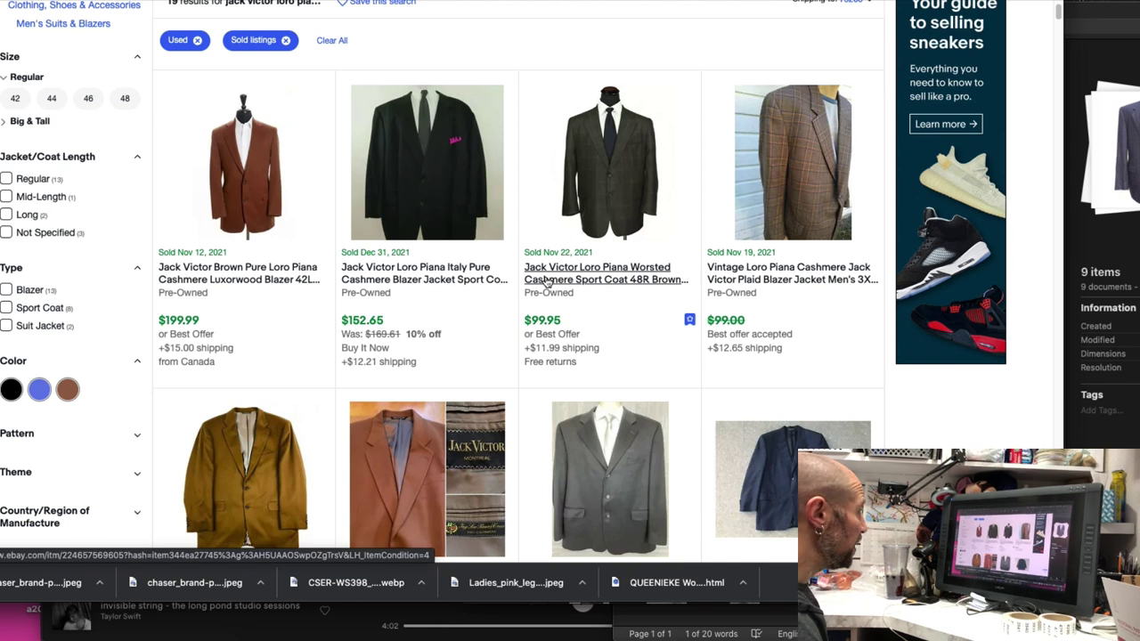
pyautogui.scroll(-8, 489, 252)
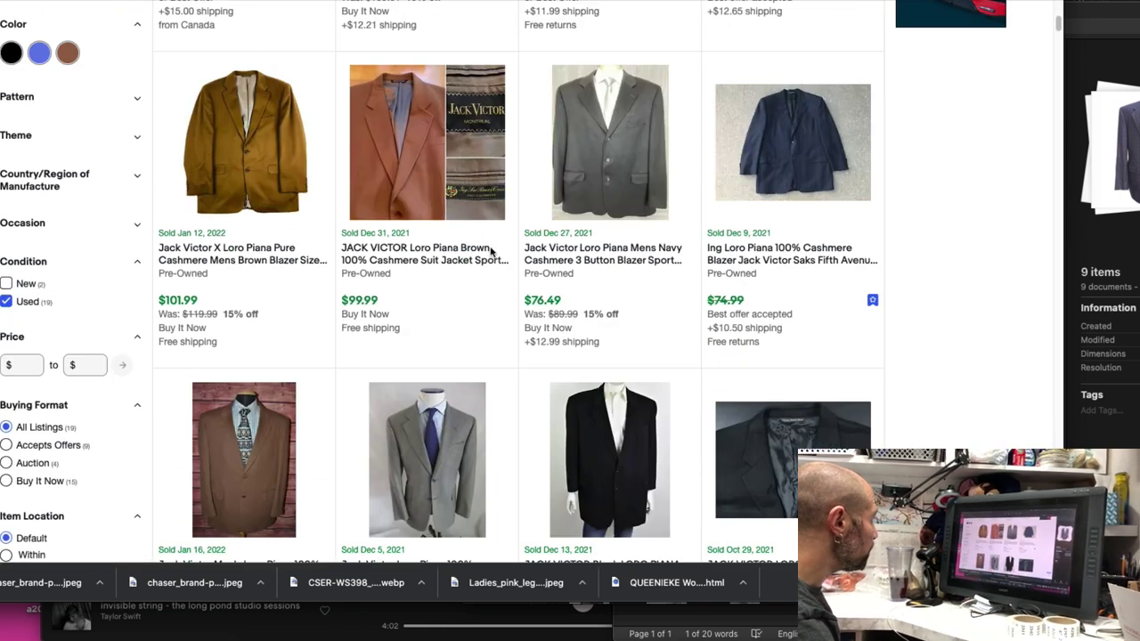
pyautogui.scroll(-18, 538, 247)
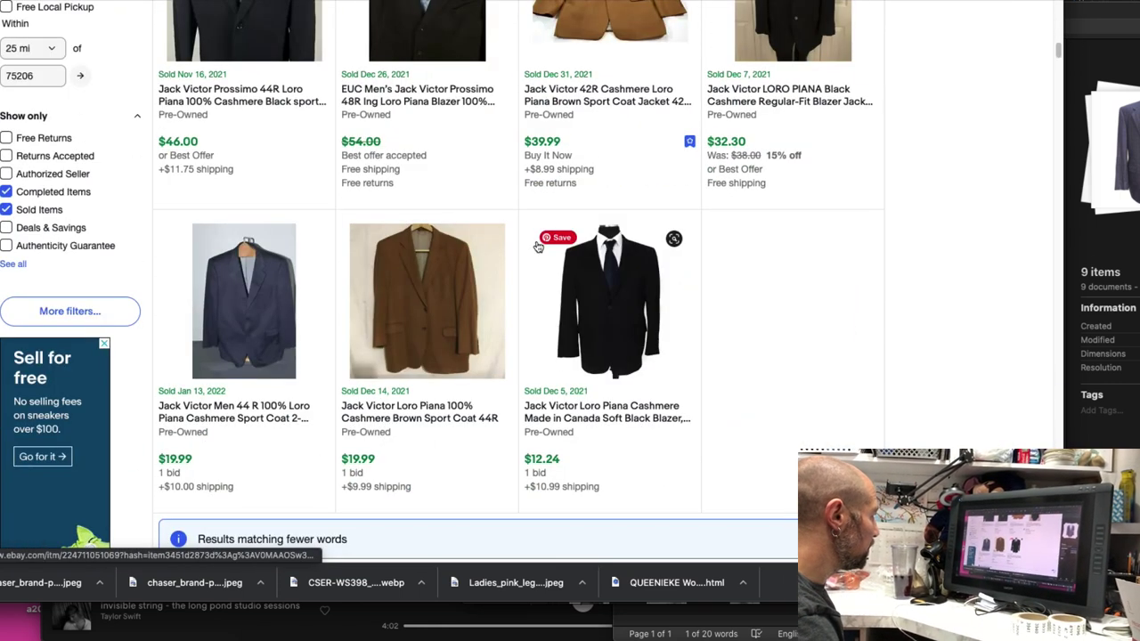
pyautogui.scroll(13, 538, 247)
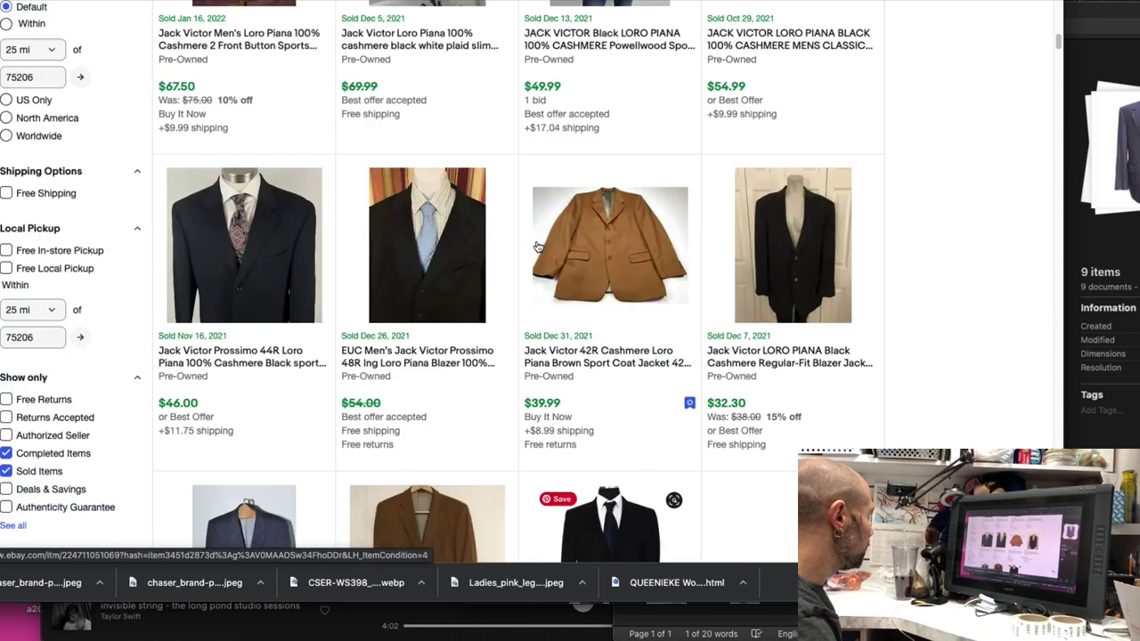
pyautogui.scroll(6, 538, 246)
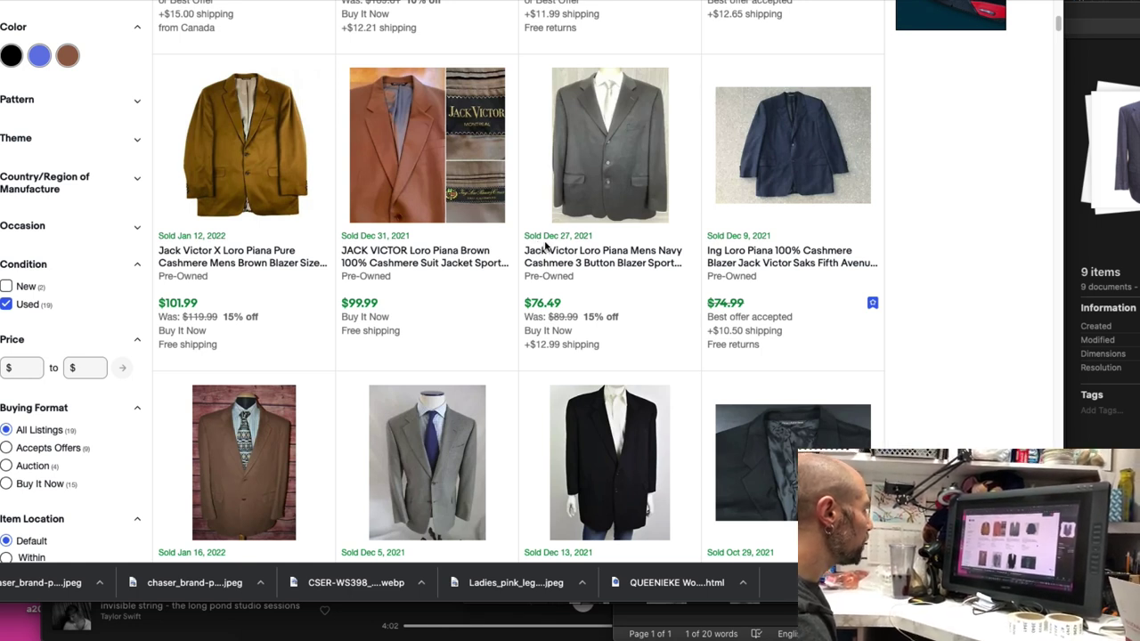
pyautogui.click(448, 259)
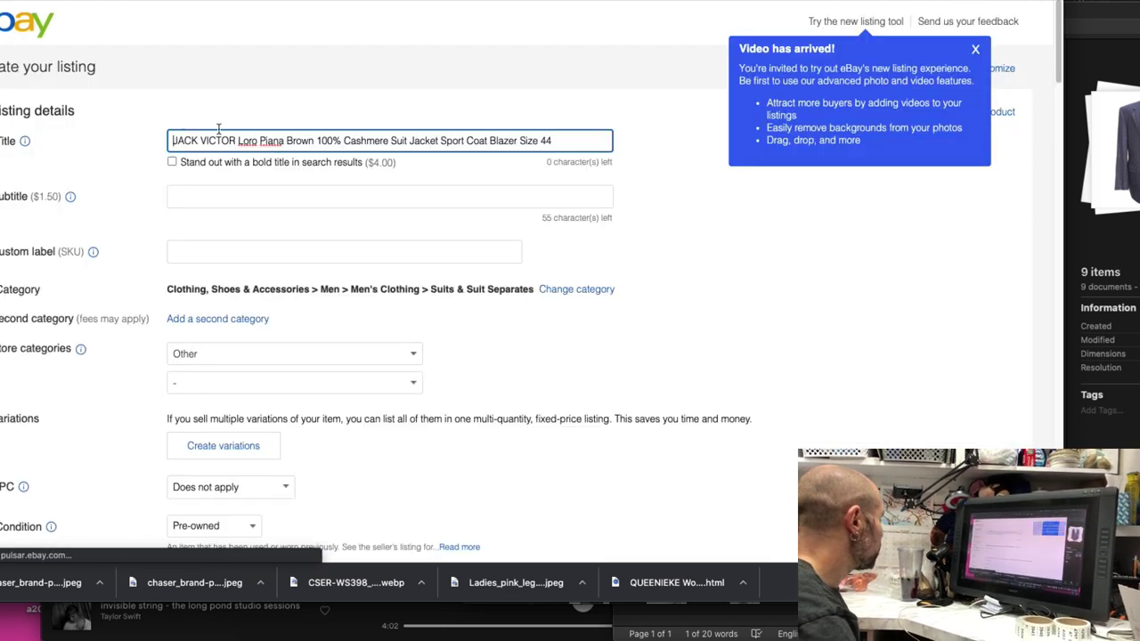
# Replace the all-caps brand at the start of the listing title with "Jack Victor"
pyautogui.moveTo(238, 140); pyautogui.dragTo(140, 142)
pyautogui.write('Jack')
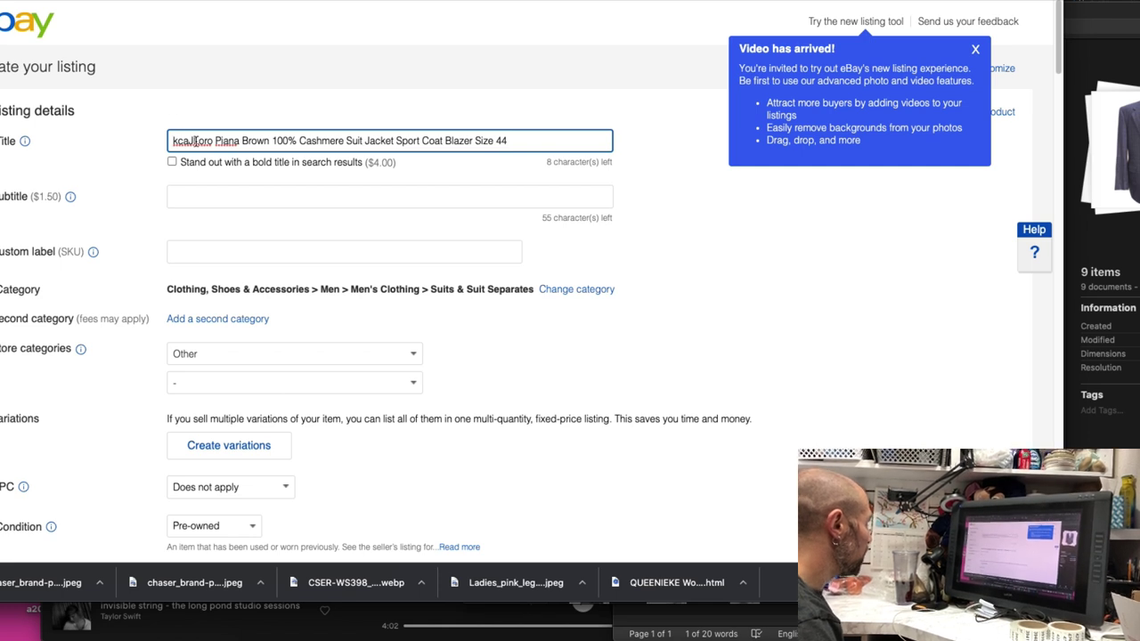
pyautogui.moveTo(190, 140); pyautogui.dragTo(165, 148)
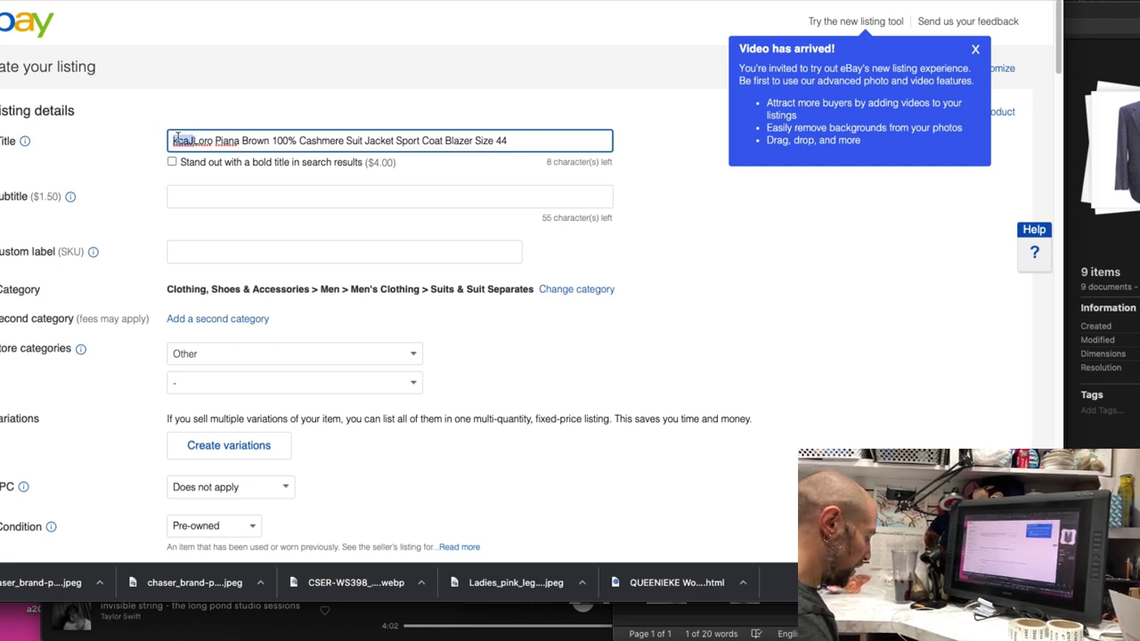
pyautogui.press('BackSpace')
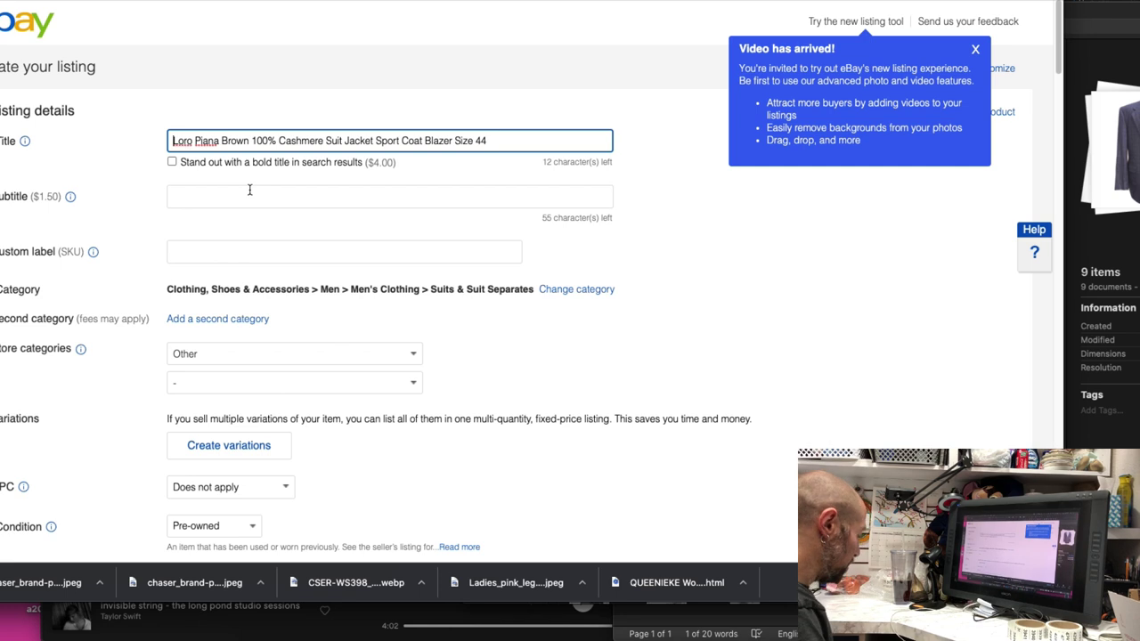
pyautogui.write('Jack Vic')
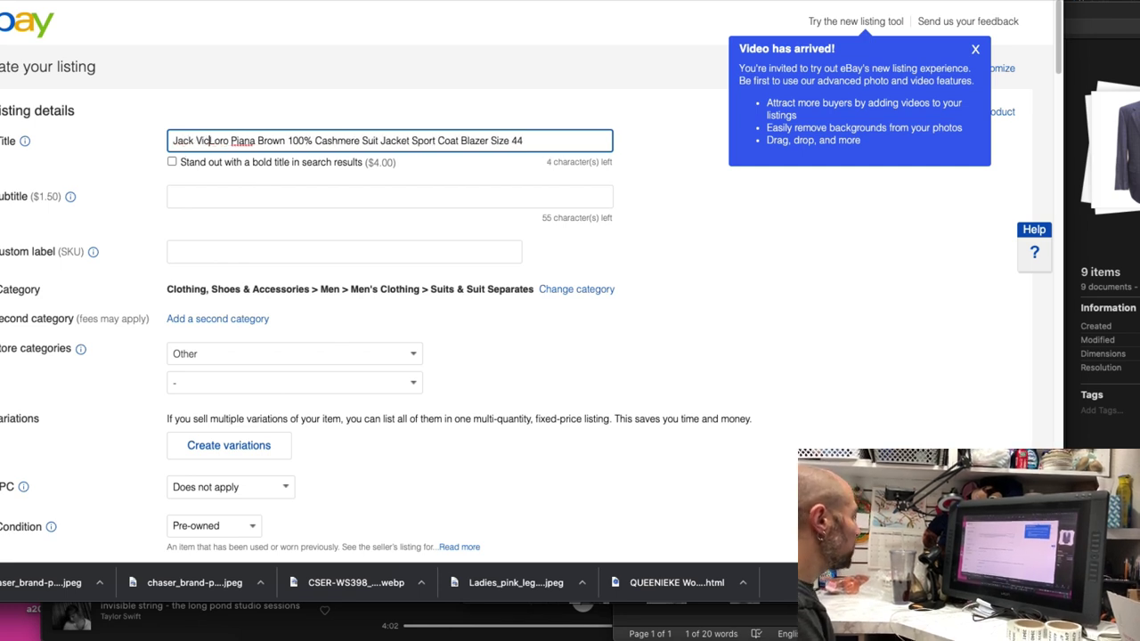
pyautogui.write('tor')
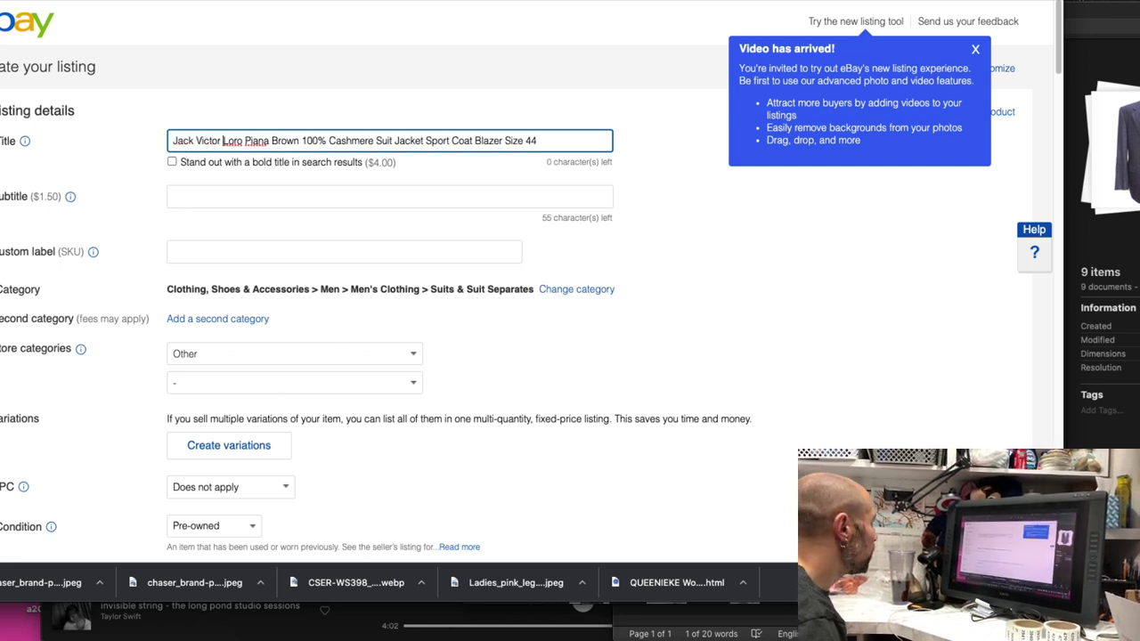
# Change "Brown" to "Blue" in the listing title and remove the words "Suit Jacket" and "Blazer"
pyautogui.doubleClick(294, 141)
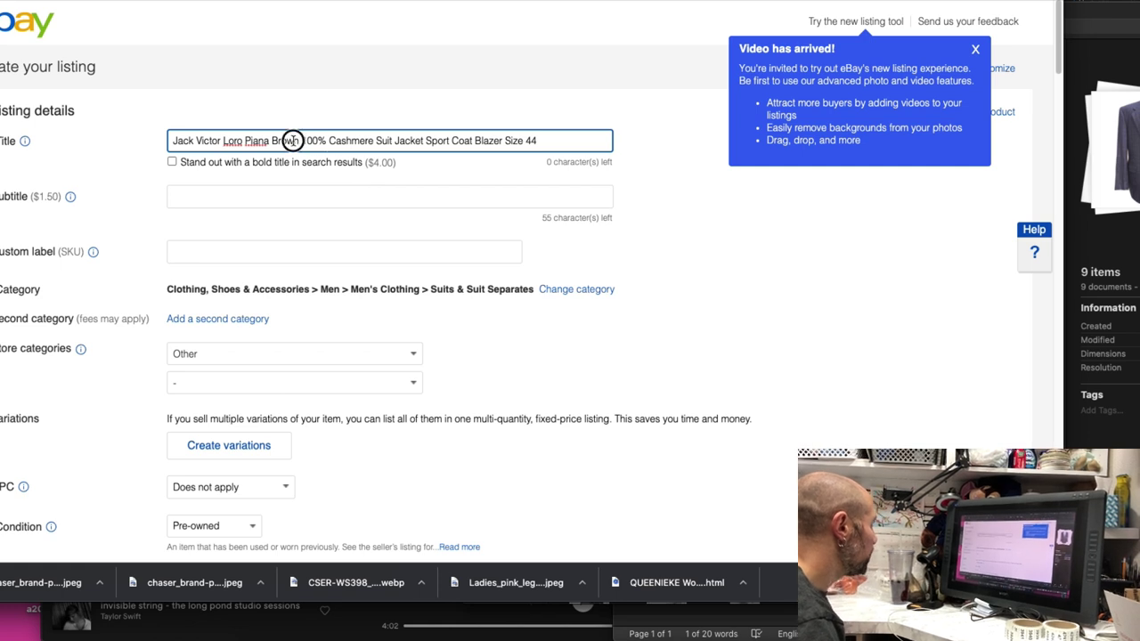
pyautogui.write('Blue')
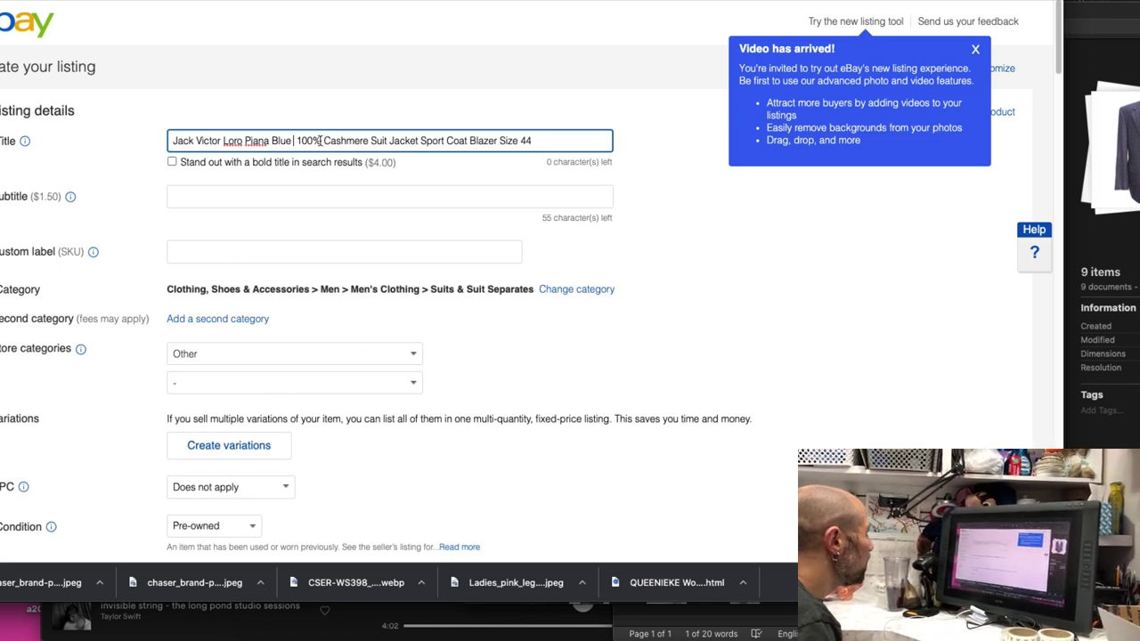
pyautogui.moveTo(370, 141); pyautogui.dragTo(419, 140)
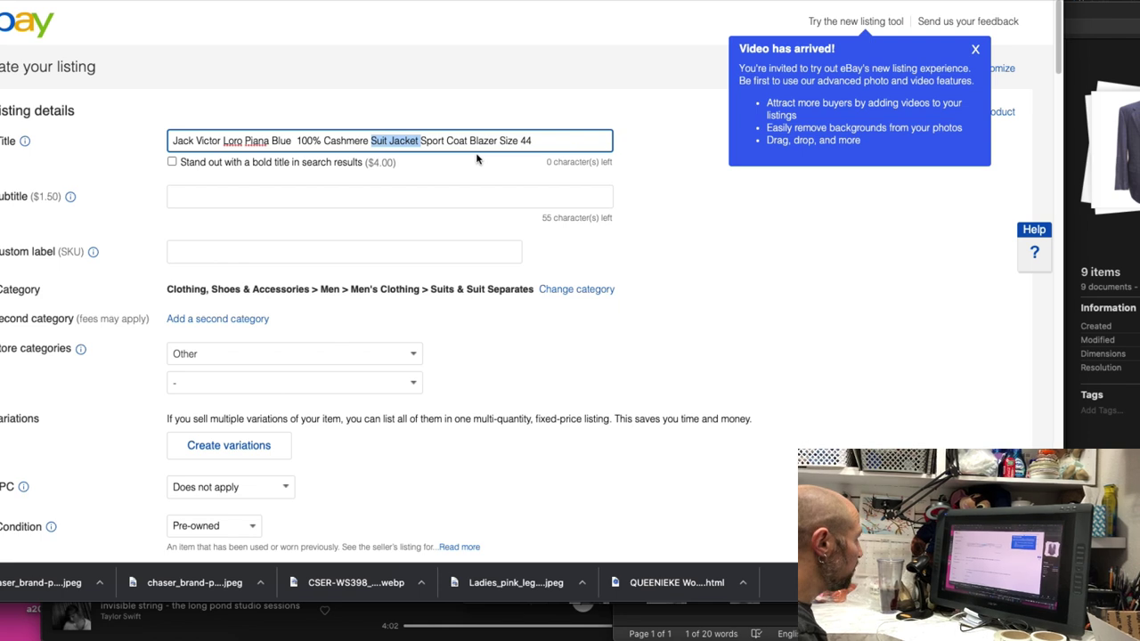
pyautogui.press('BackSpace')
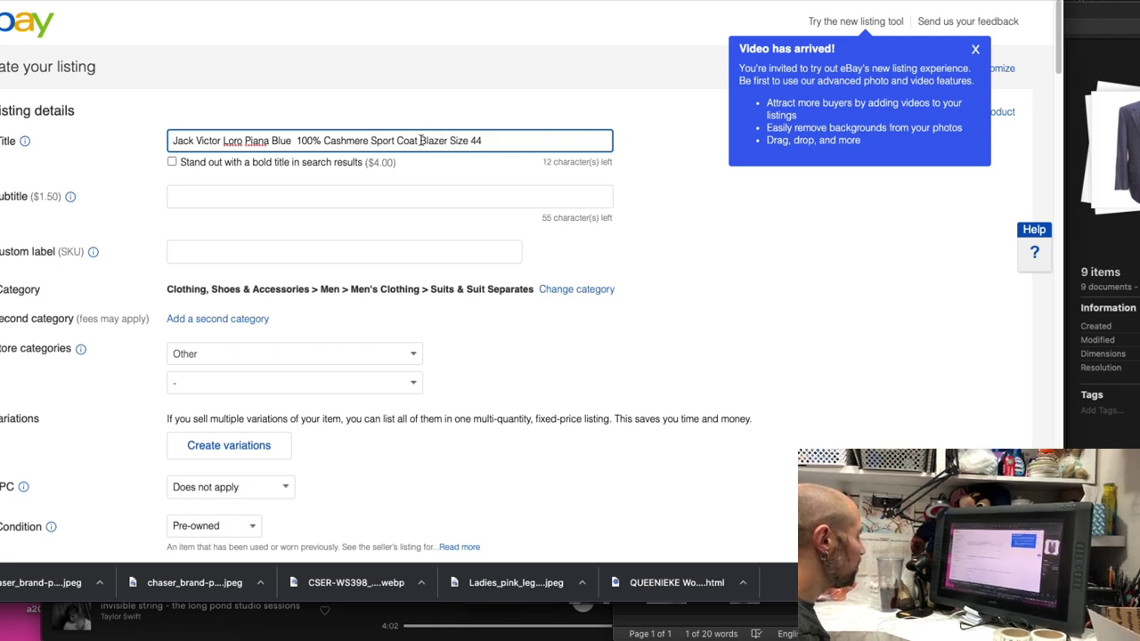
pyautogui.moveTo(421, 141); pyautogui.dragTo(449, 140)
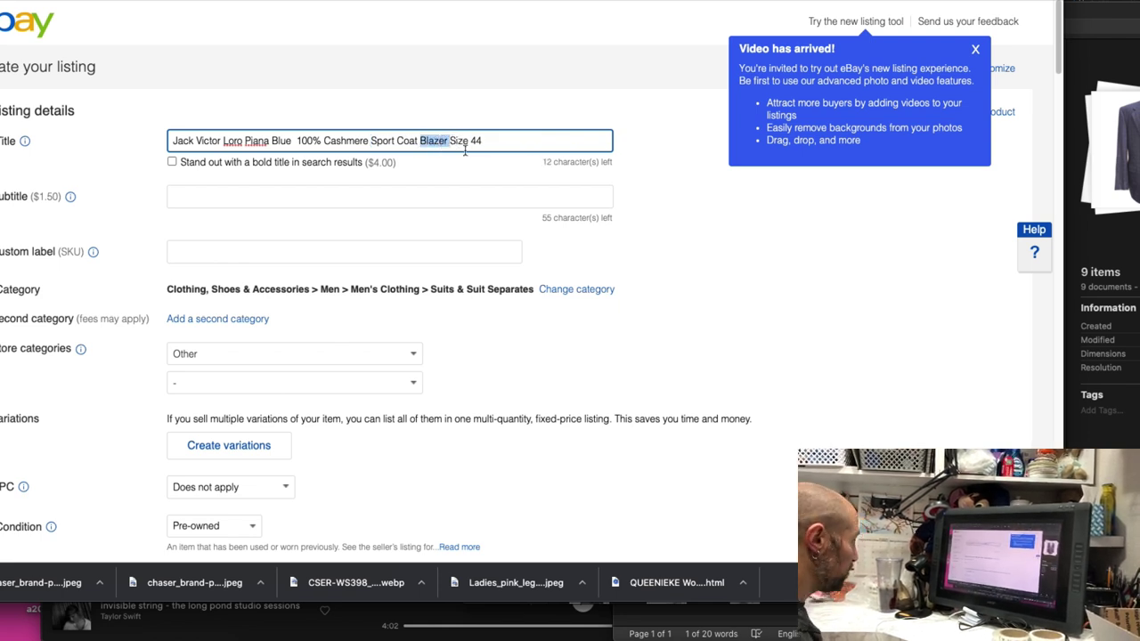
pyautogui.press('BackSpace')
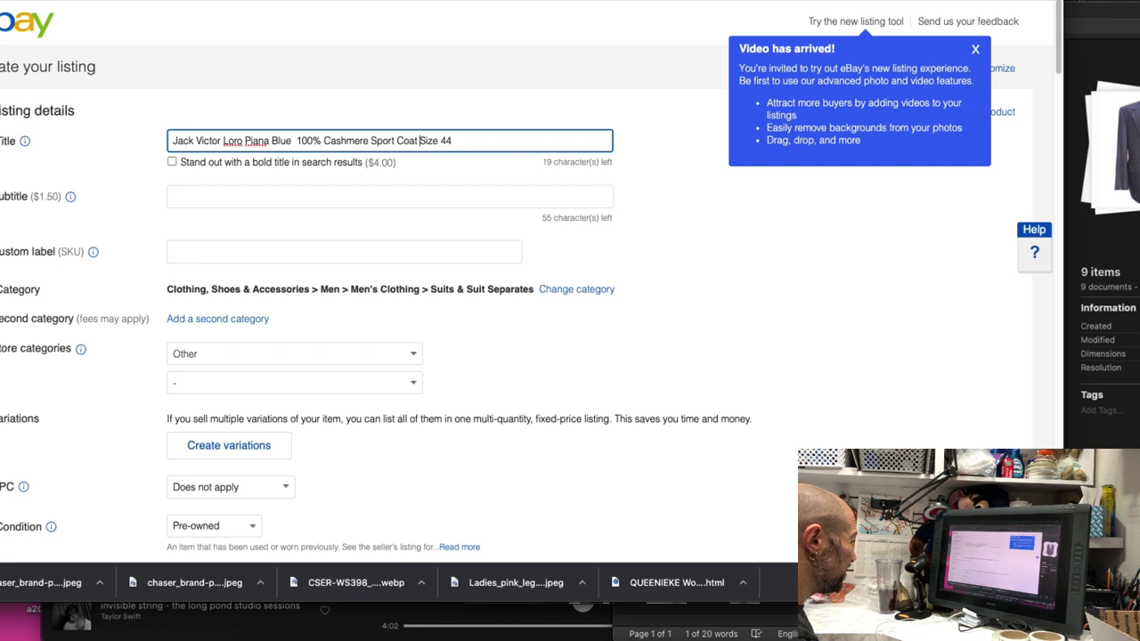
# Add "Windowpane" after "Blue" in the listing title and change the size at its end to "46 XL"
pyautogui.click(290, 141)
pyautogui.write('Windowpane')
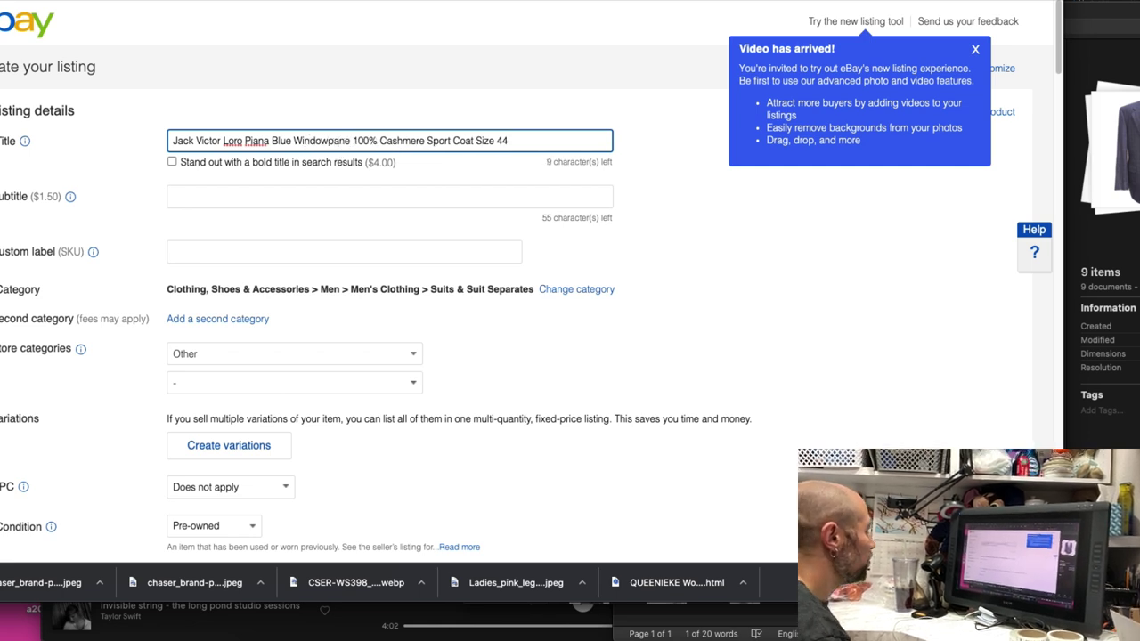
pyautogui.click(519, 143)
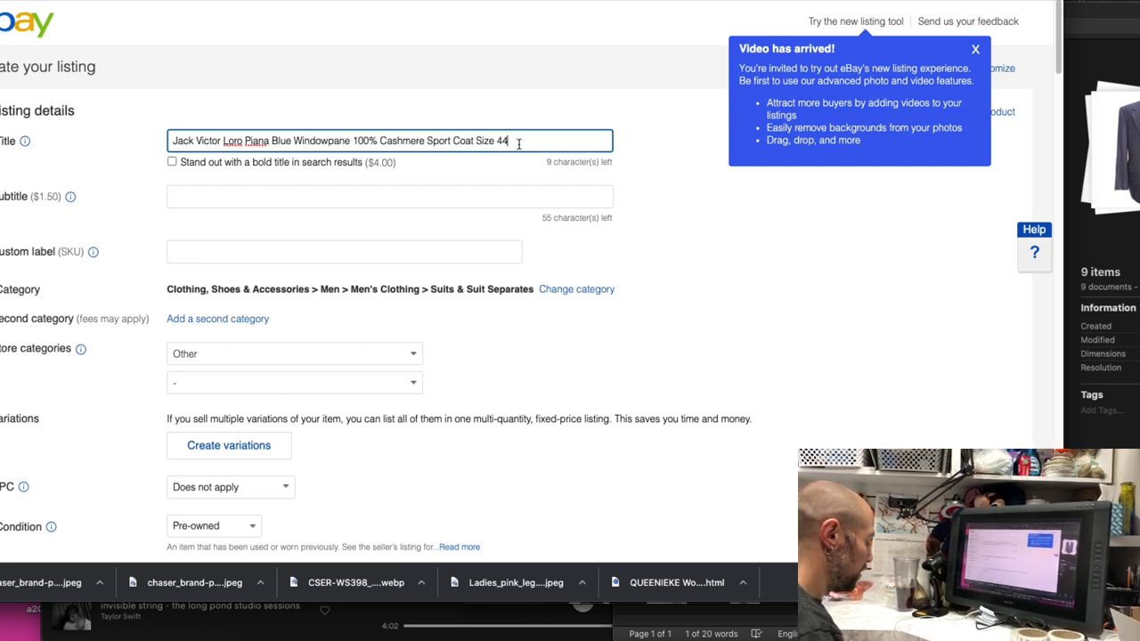
pyautogui.press('BackSpace')
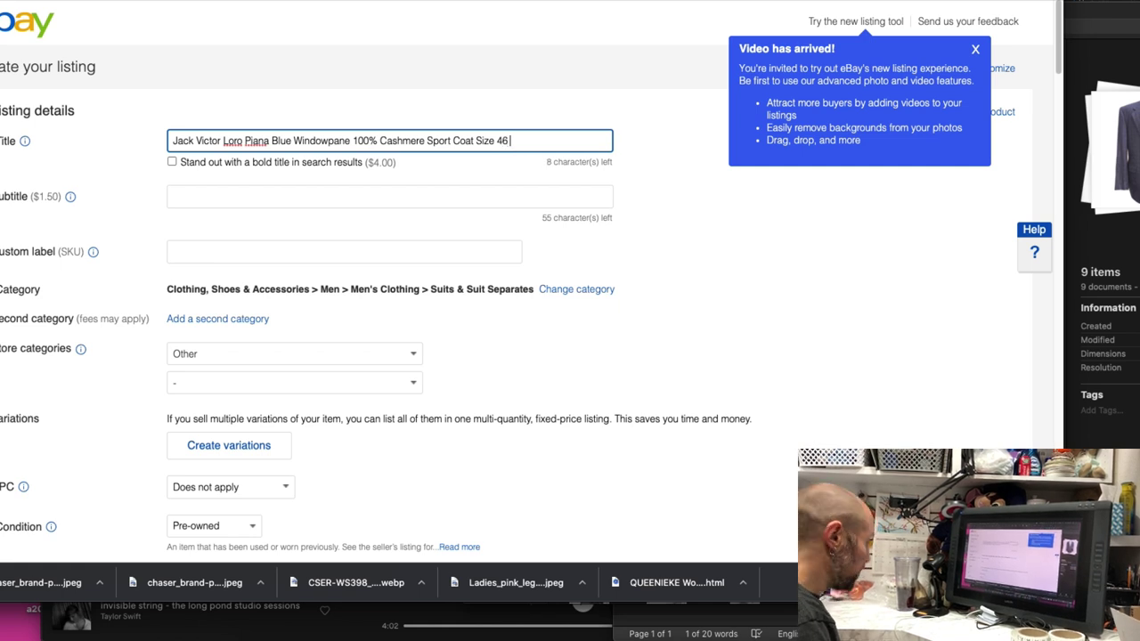
pyautogui.write('6 XL')
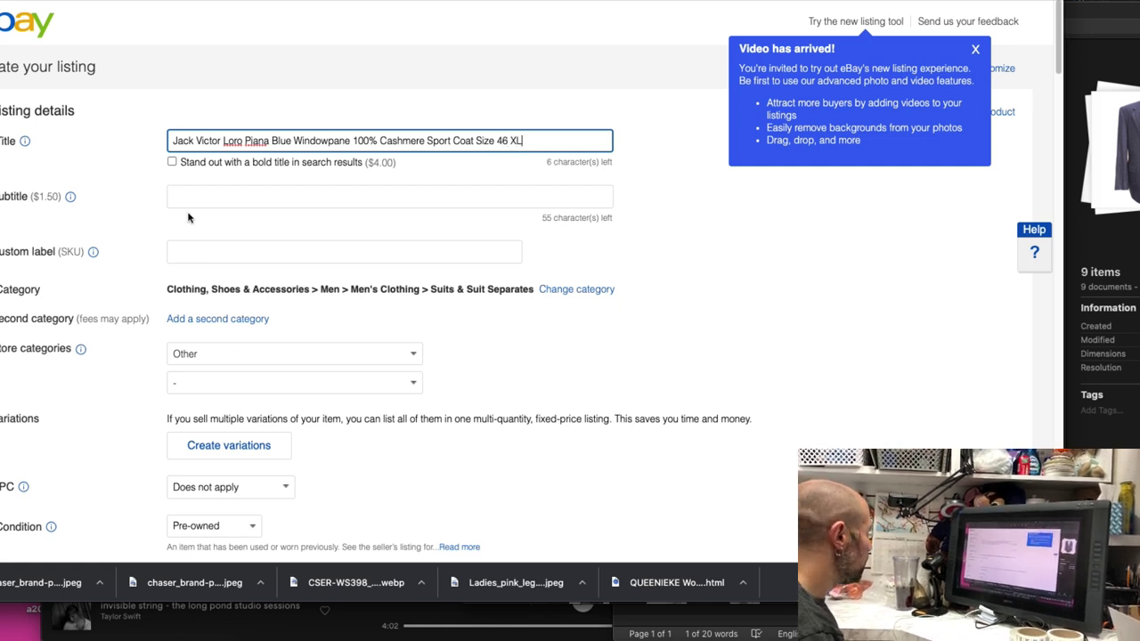
# Enter 4283 as the custom label (SKU) and extend the size at the end of the title to "46 XLong"
pyautogui.click(196, 249)
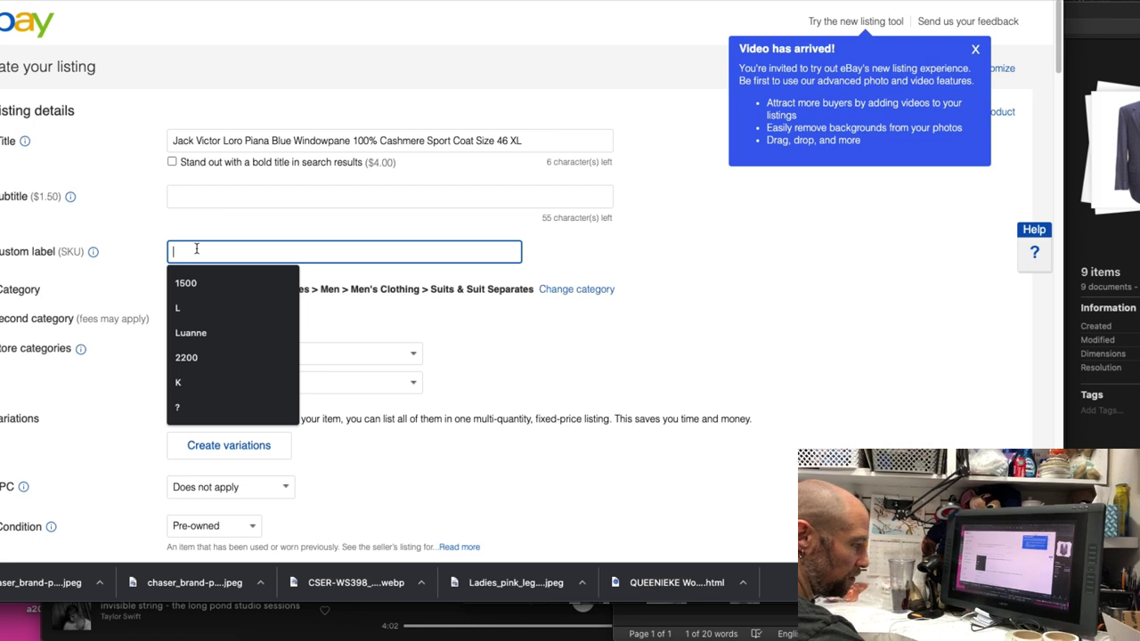
pyautogui.write('428')
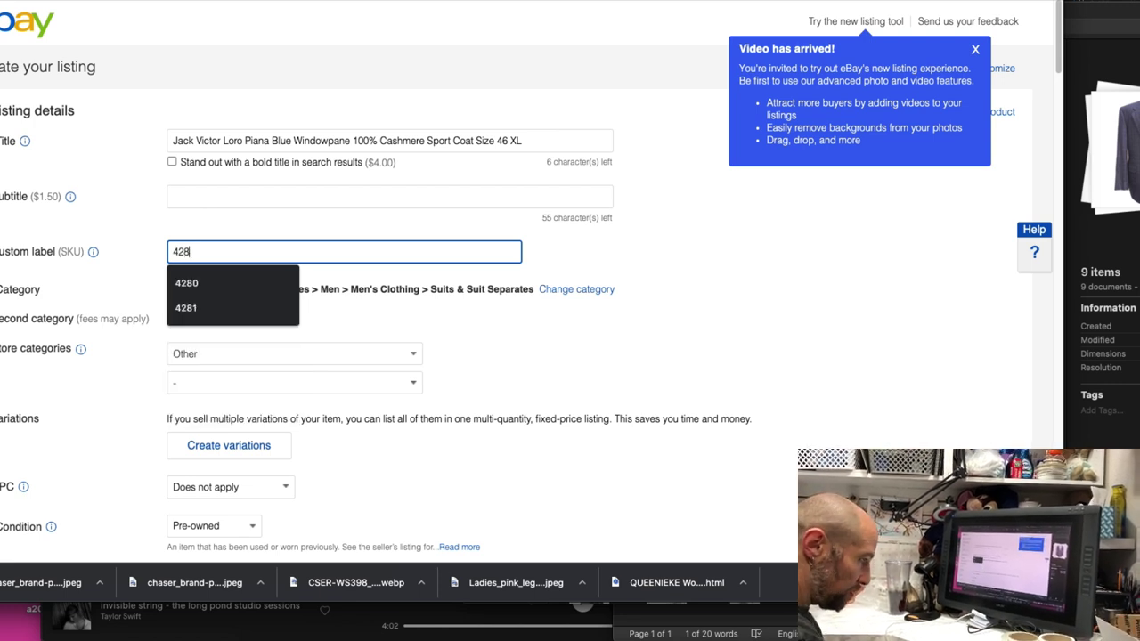
pyautogui.write('3')
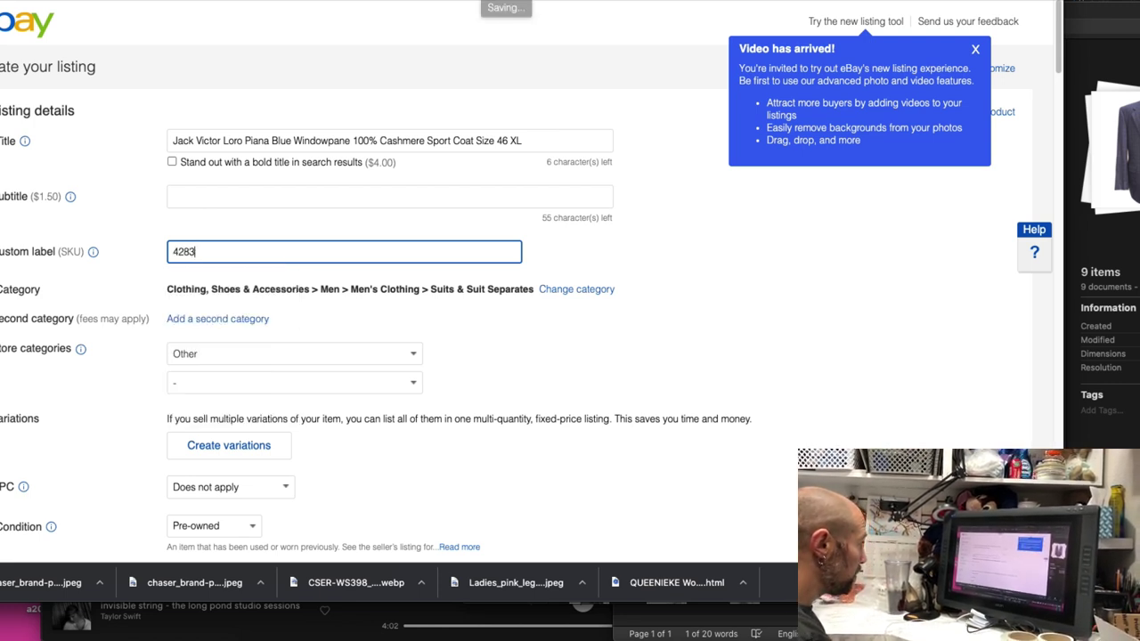
pyautogui.click(540, 141)
pyautogui.write('ong')
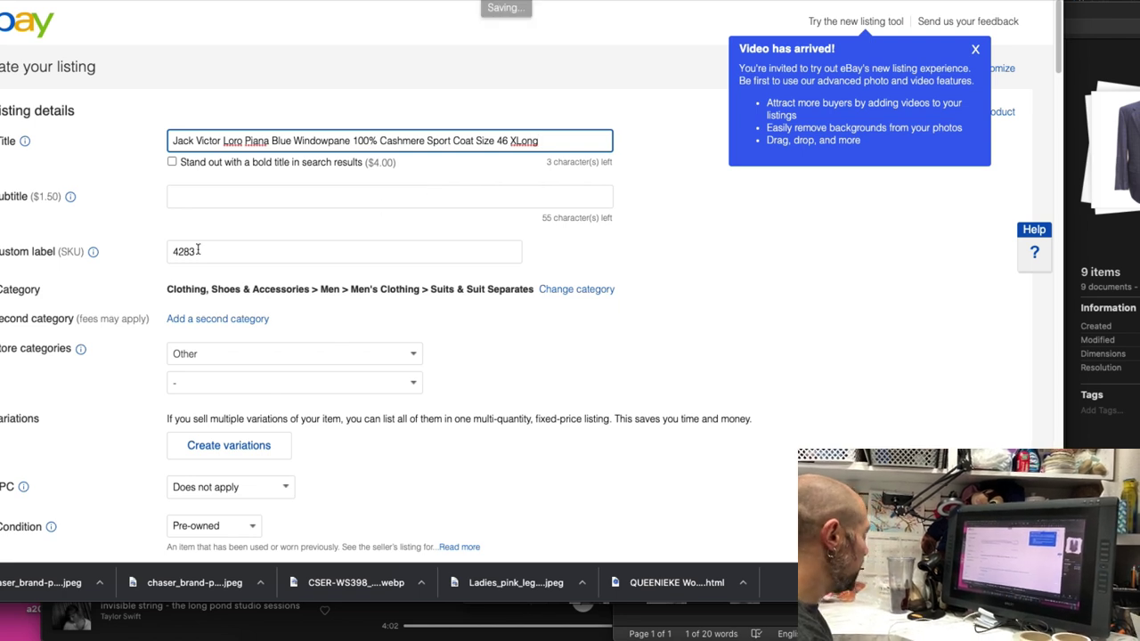
# Fill in the condition description with "Excellent Pre-Owned Condition"
pyautogui.scroll(-1, 198, 251)
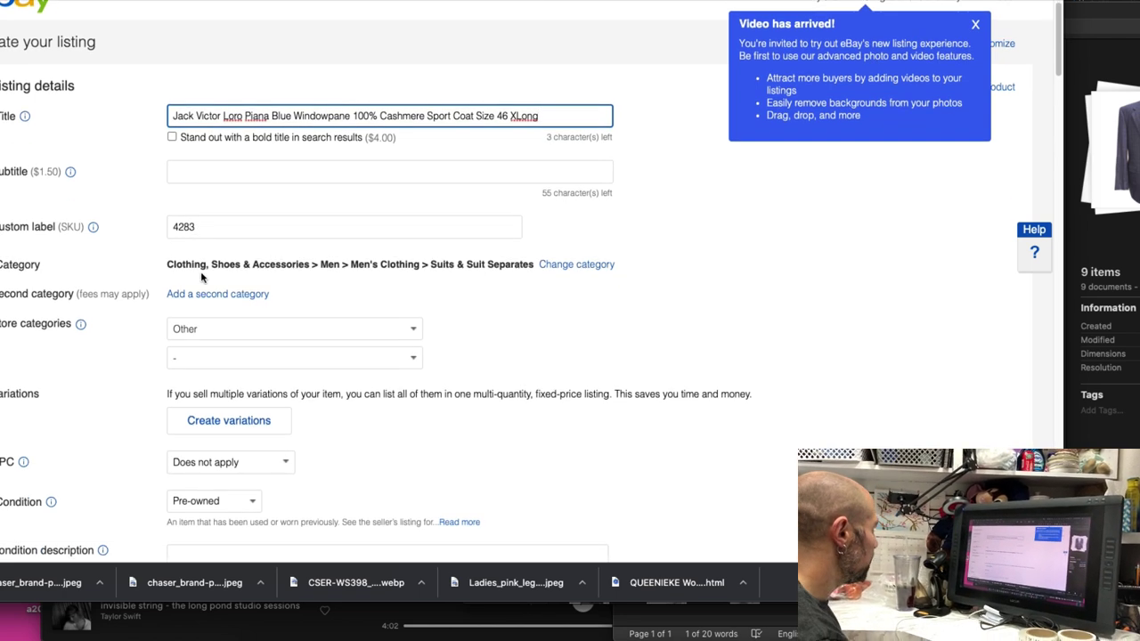
pyautogui.scroll(-7, 205, 221)
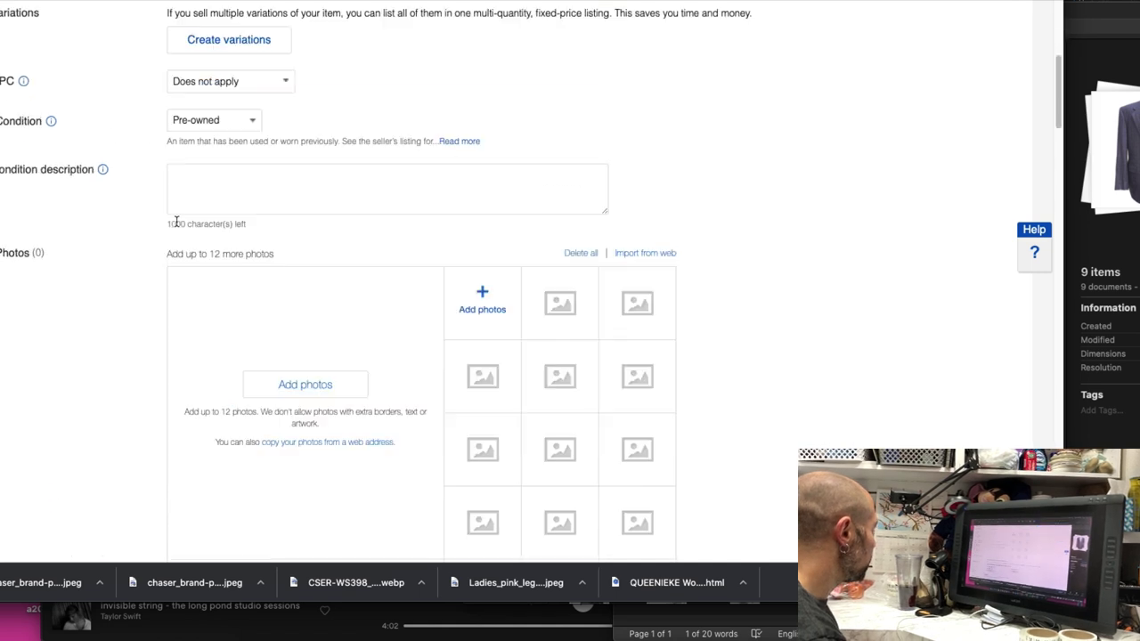
pyautogui.scroll(8, 135, 155)
pyautogui.scroll(-4, 134, 294)
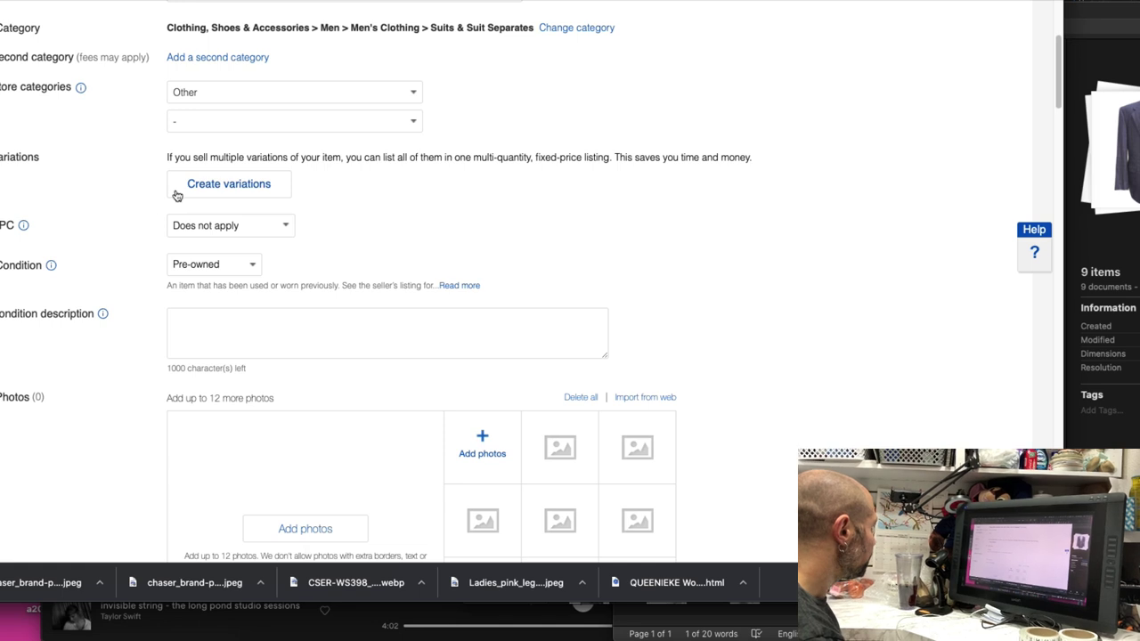
pyautogui.click(240, 330)
pyautogui.write('ex')
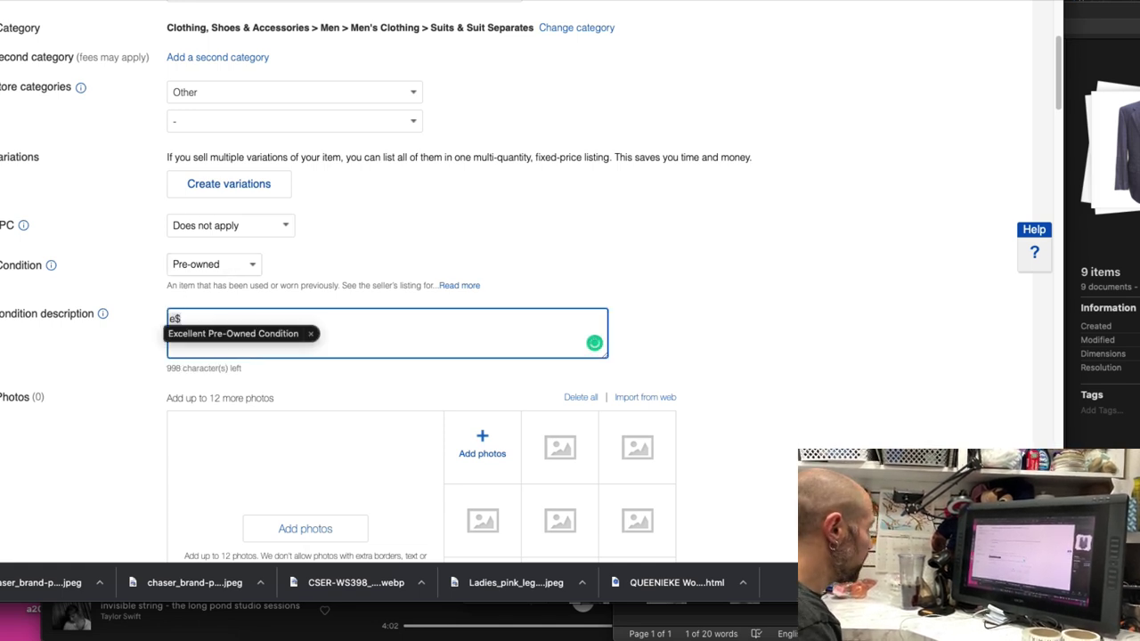
pyautogui.press('Tab')
# Switch to the Finder Downloads folder and add its nine selected coat photos to the listing's photo area
pyautogui.scroll(-5, 356, 276)
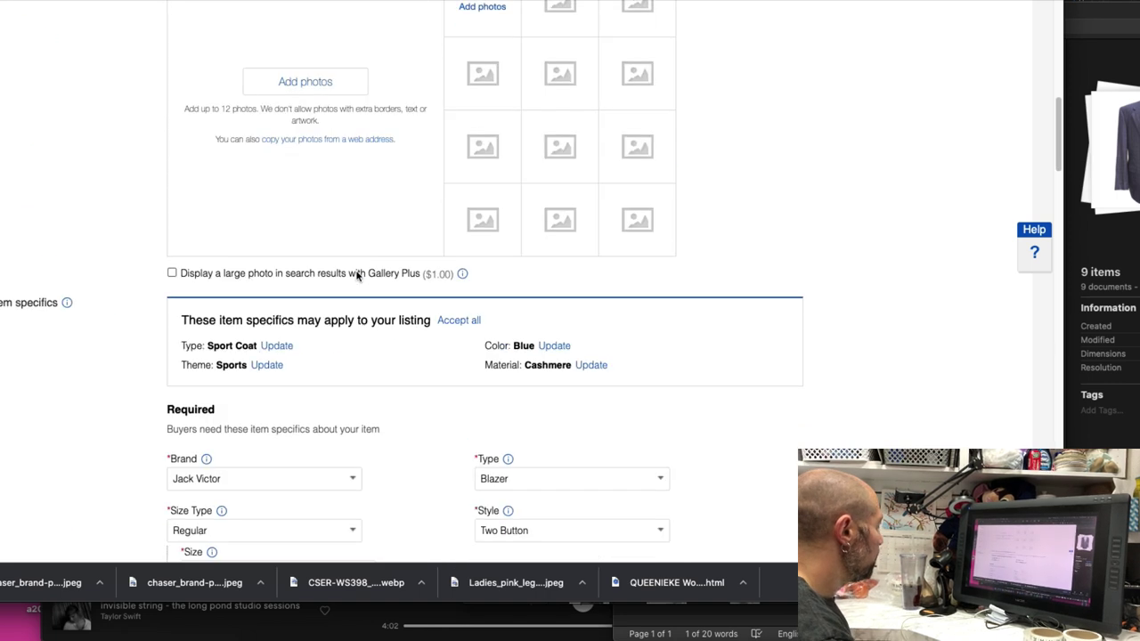
pyautogui.scroll(4, 356, 278)
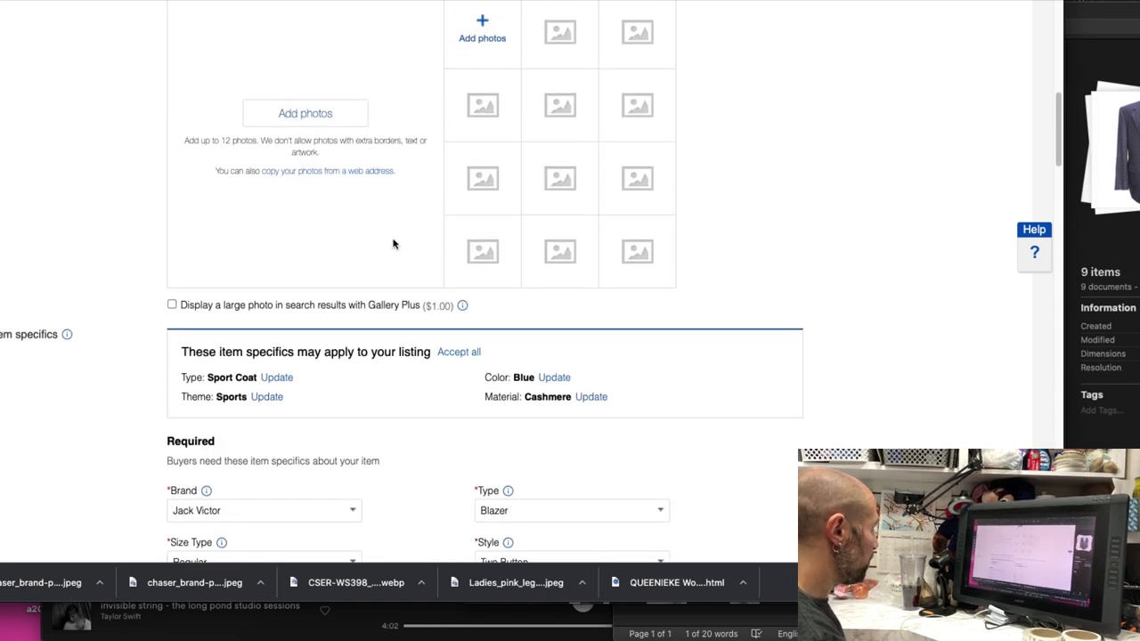
pyautogui.scroll(-1, 424, 237)
pyautogui.click(424, 237)
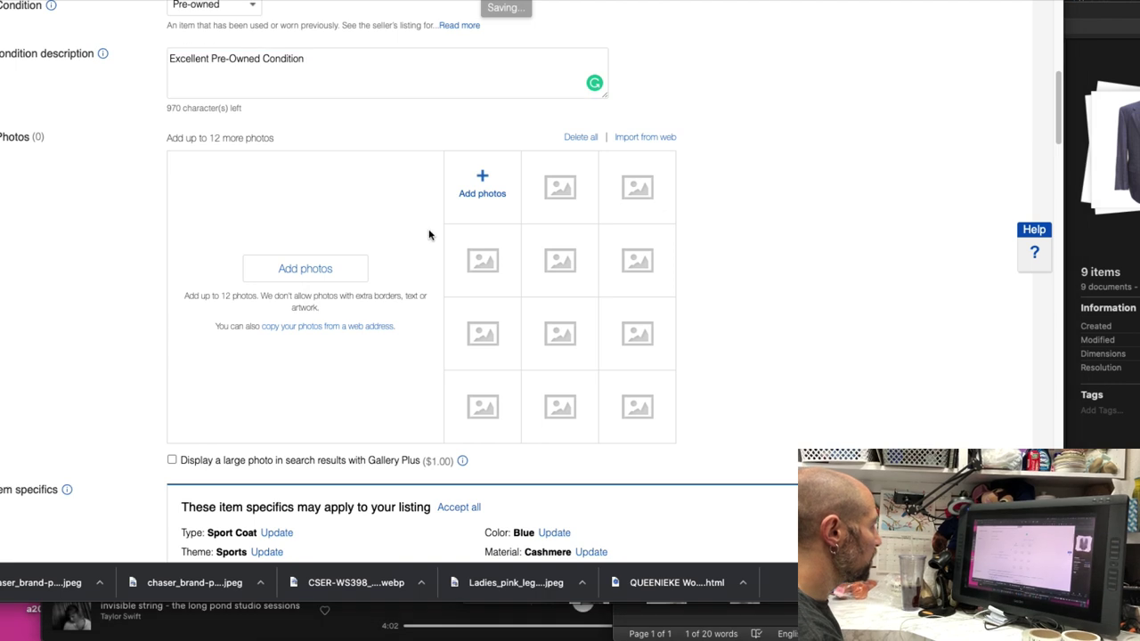
pyautogui.press('super+Tab')
pyautogui.press('super+Tab')
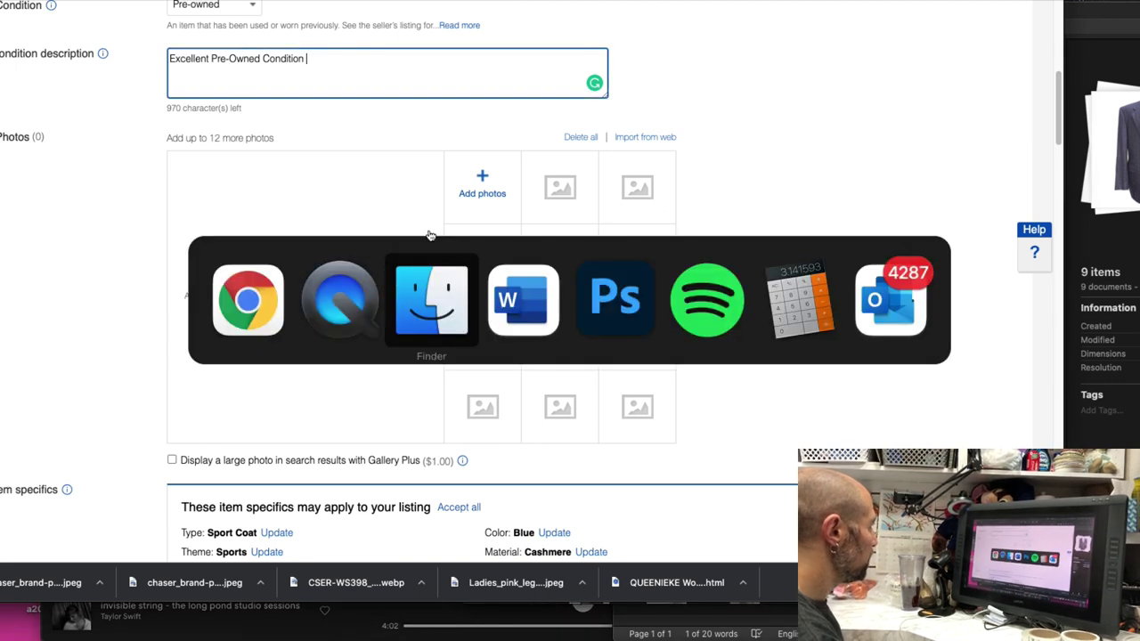
pyautogui.press('super+Tab')
pyautogui.press('super+Tab')
pyautogui.press('super+Tab')
pyautogui.press('super+Tab')
pyautogui.press('super+Tab')
pyautogui.press('super+Tab')
pyautogui.press('super+Tab')
pyautogui.press('super+Tab')
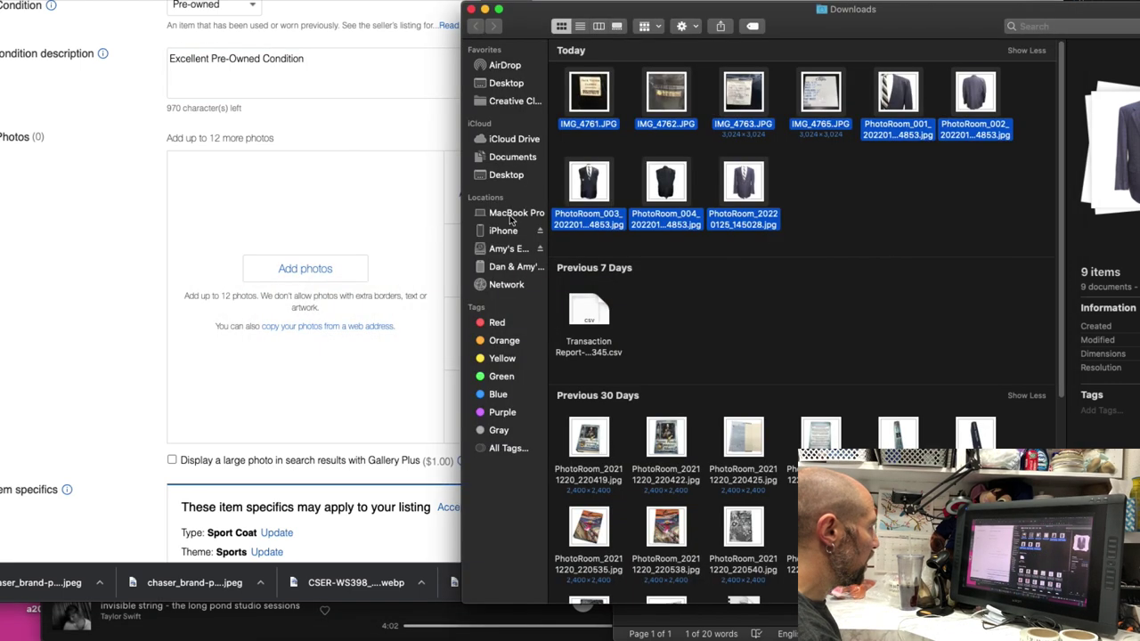
pyautogui.moveTo(592, 100); pyautogui.dragTo(341, 239)
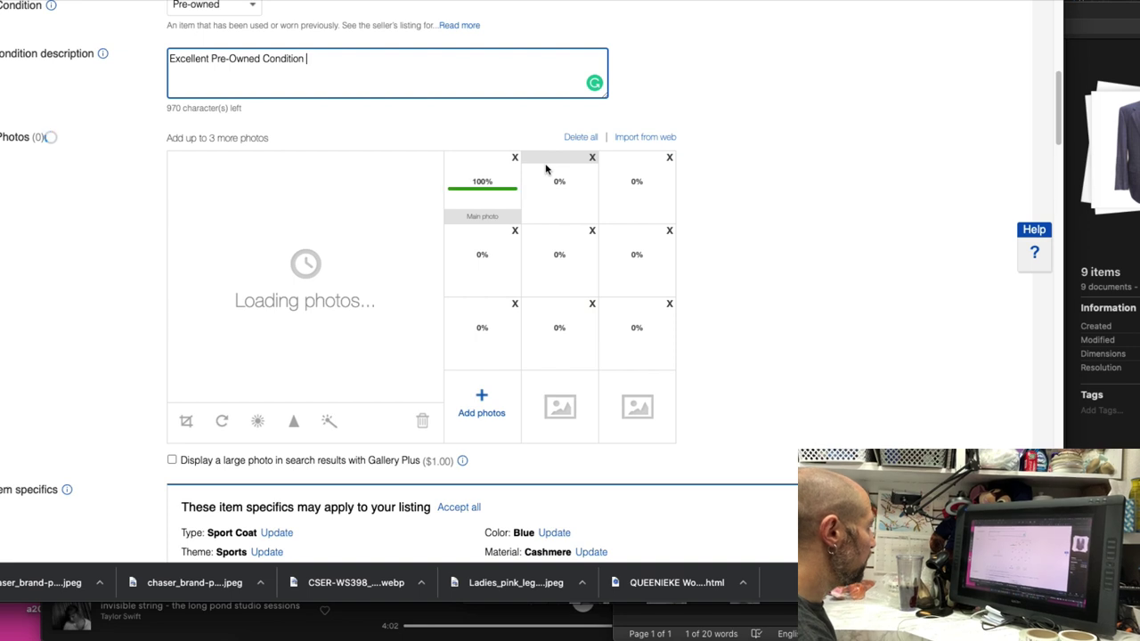
# In the required item specifics, set the type to Sport Coat and the size to 46
pyautogui.scroll(-10, 386, 311)
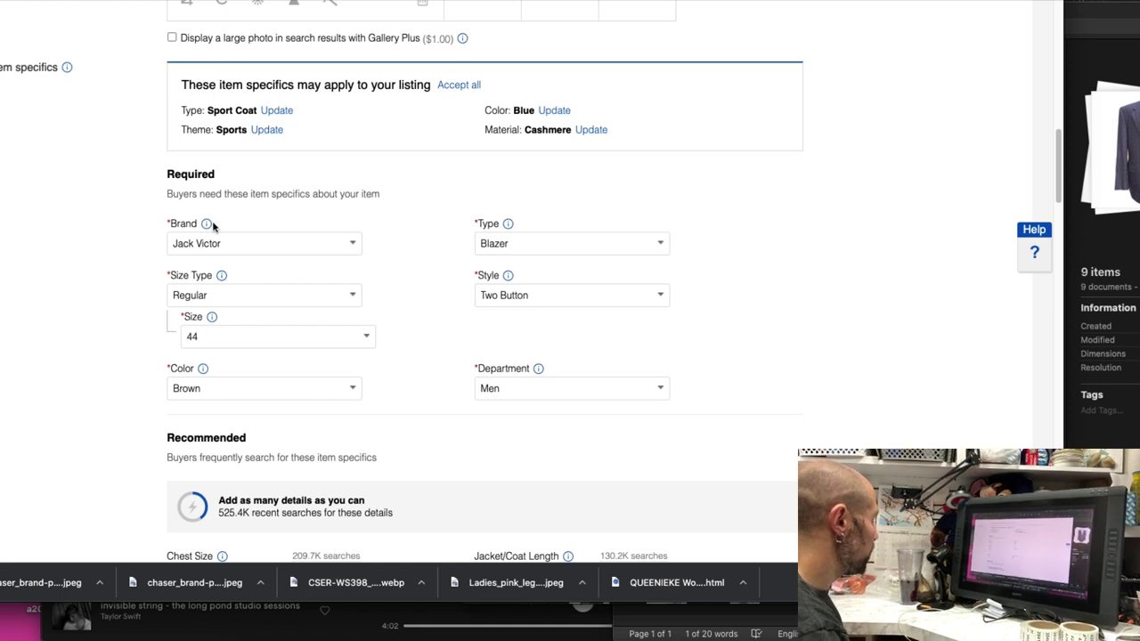
pyautogui.click(660, 244)
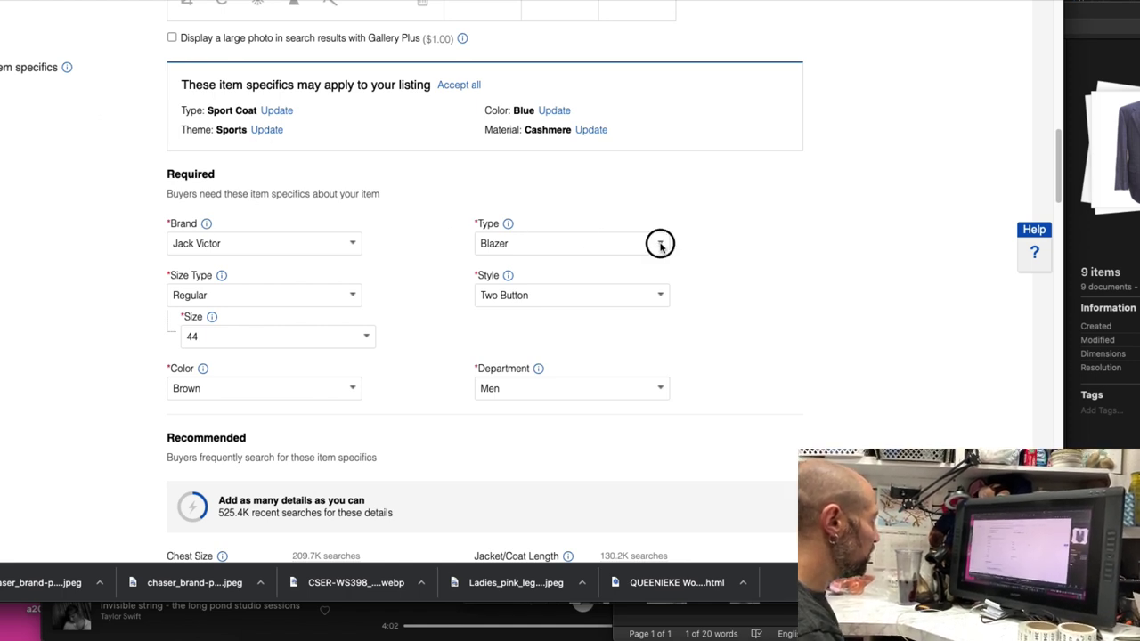
pyautogui.click(529, 292)
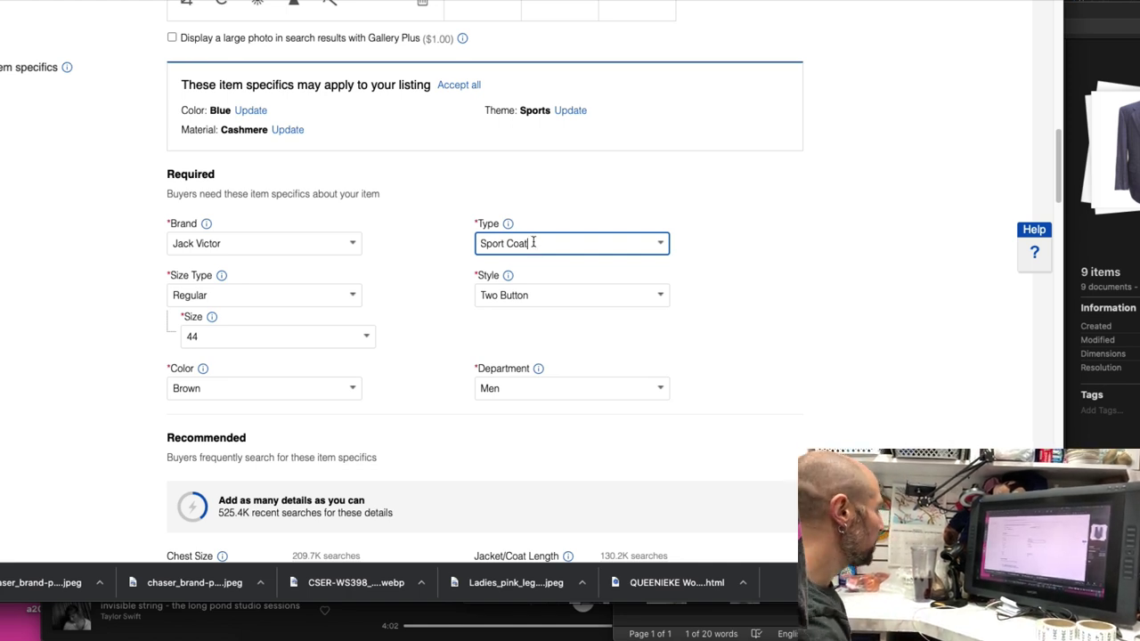
pyautogui.click(364, 336)
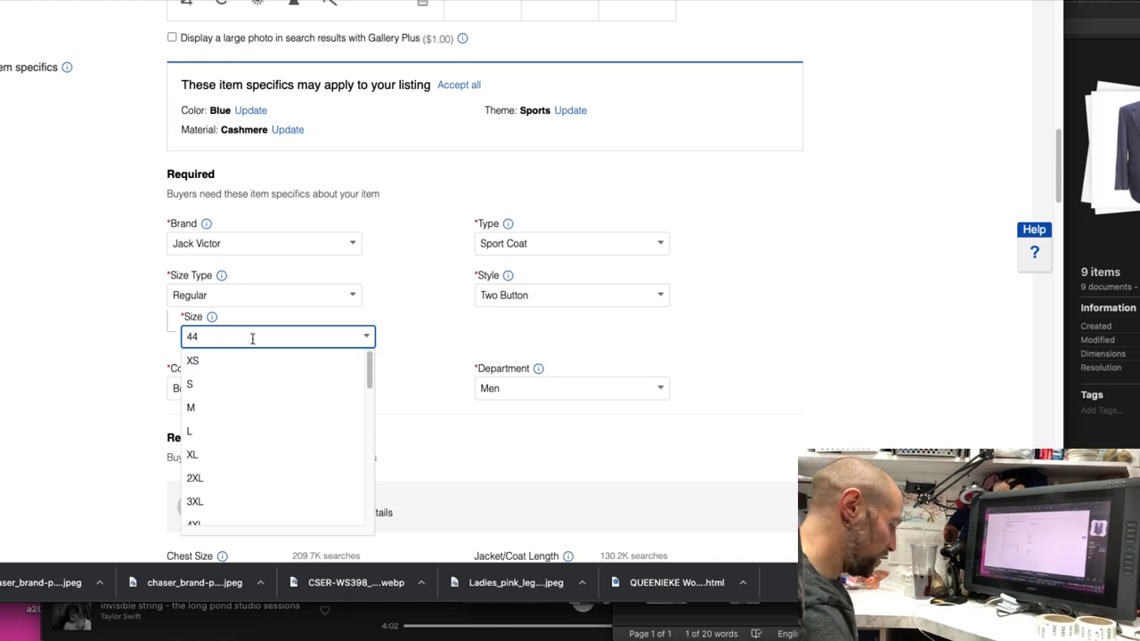
pyautogui.write('44')
pyautogui.press('BackSpace')
pyautogui.write('6')
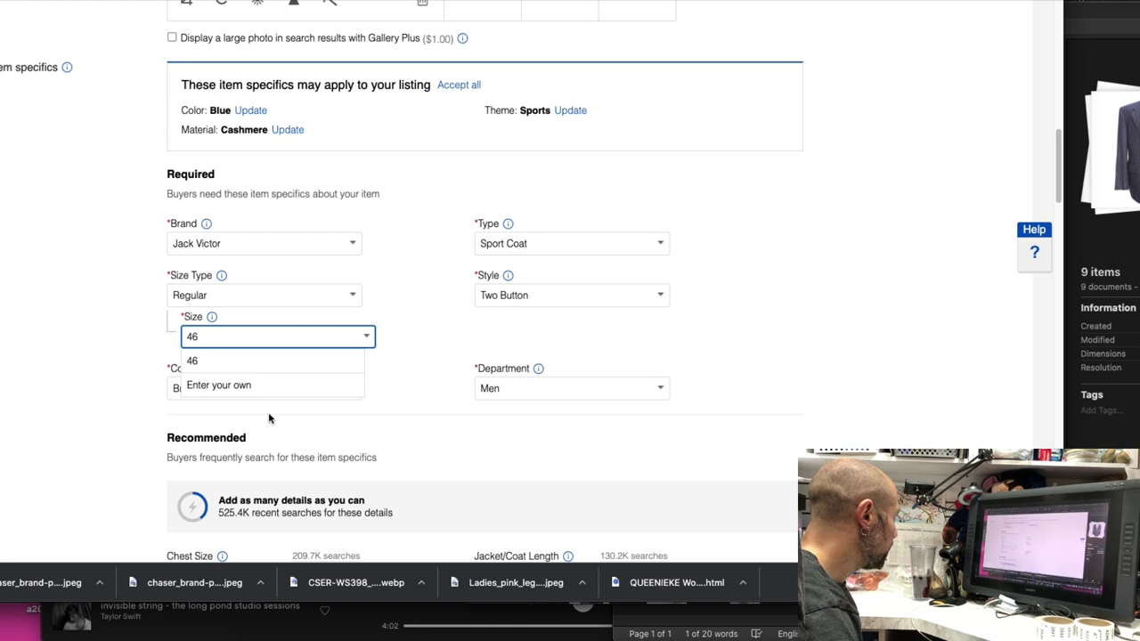
pyautogui.click(413, 331)
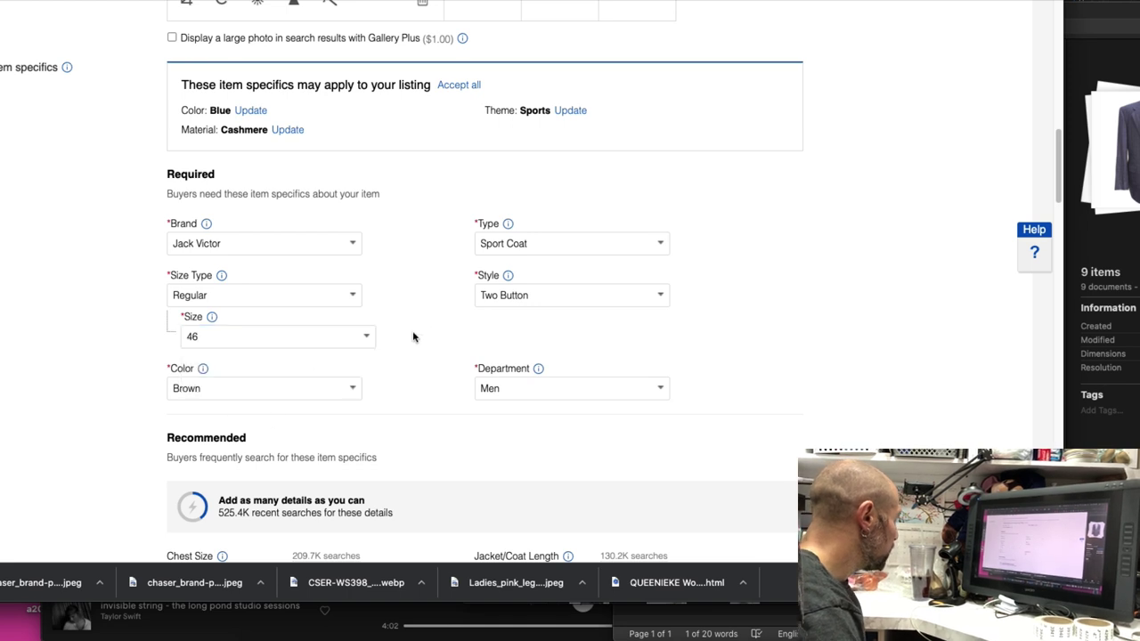
# Set the color to Blue and the size type to Big & Tall in the required item specifics
pyautogui.doubleClick(333, 387)
pyautogui.write('Blue')
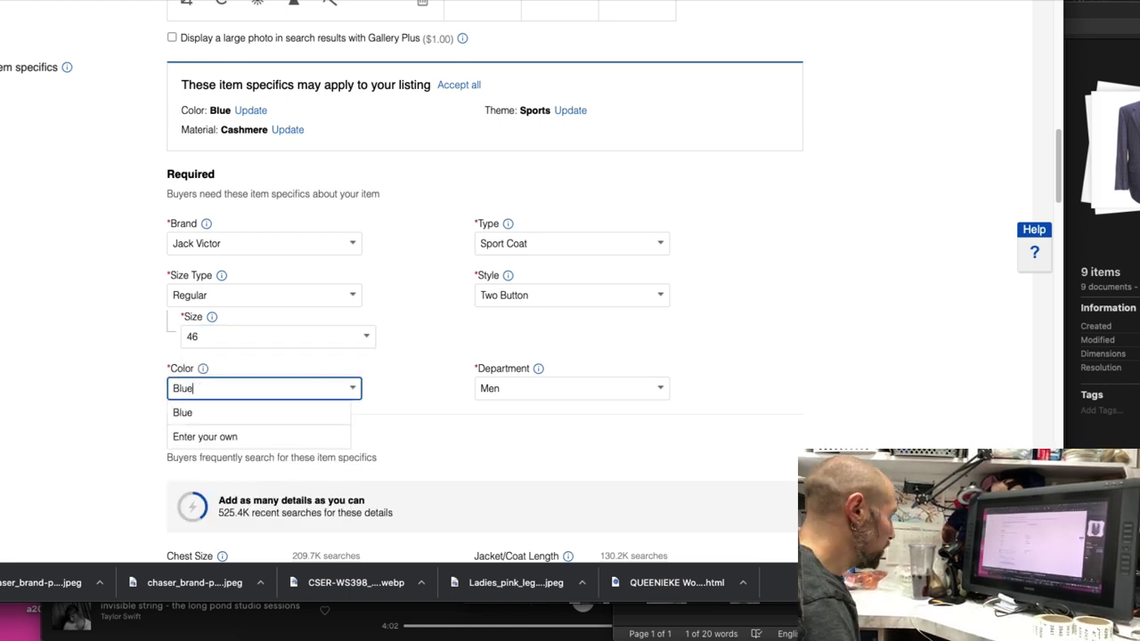
pyautogui.click(421, 388)
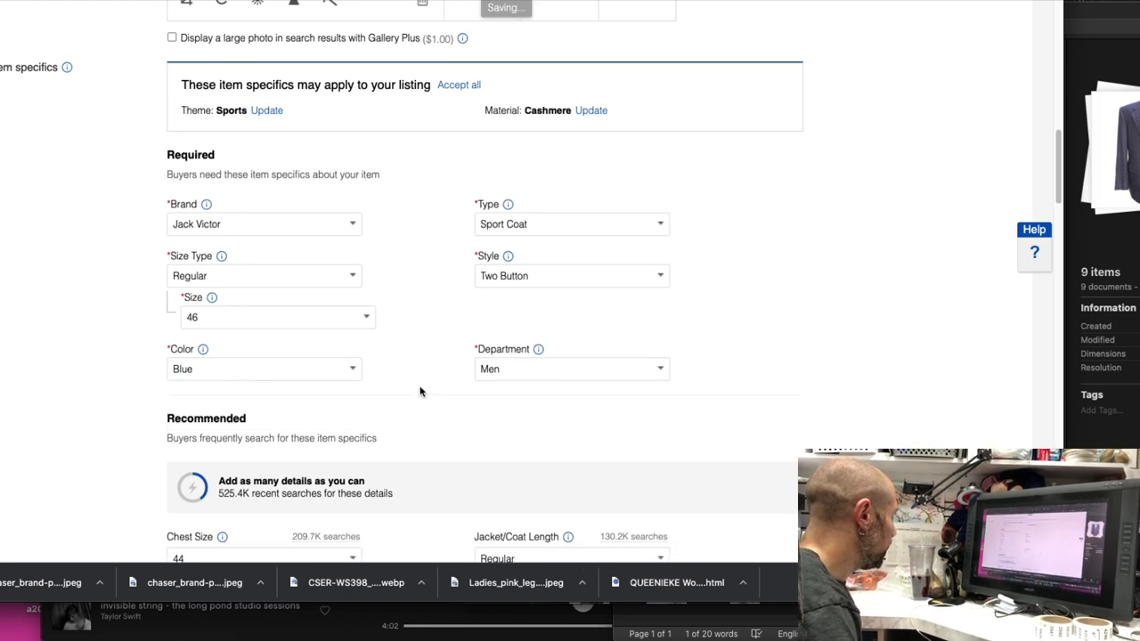
pyautogui.click(353, 275)
pyautogui.click(220, 324)
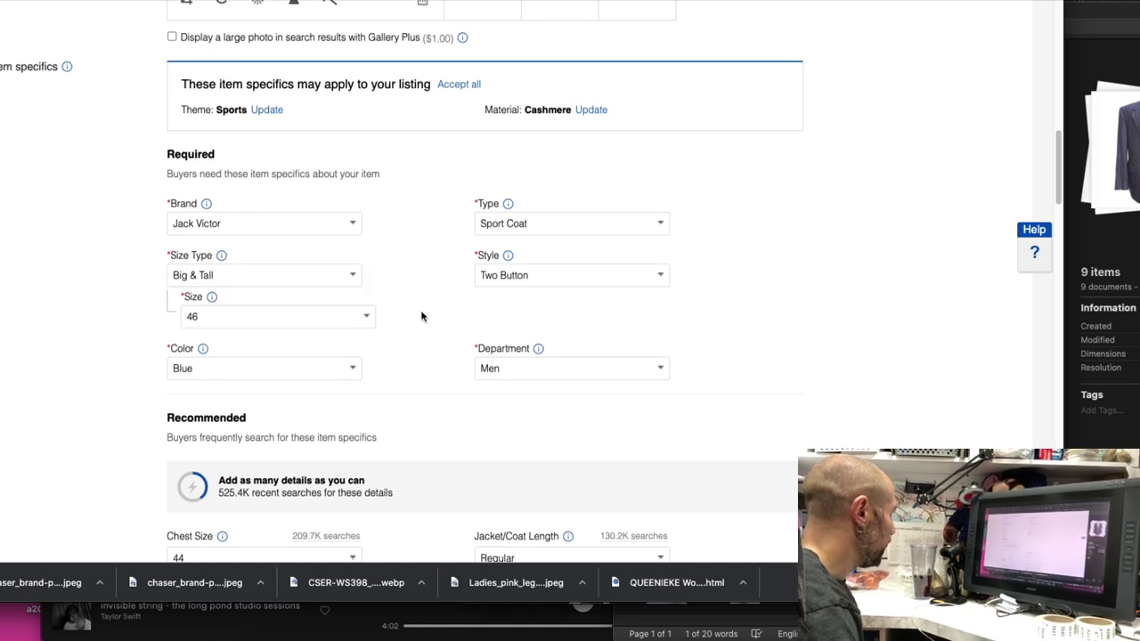
# In the recommended item specifics, set the chest size to 50 and the jacket/coat length to Extra Long
pyautogui.scroll(-3, 301, 350)
pyautogui.click(234, 353)
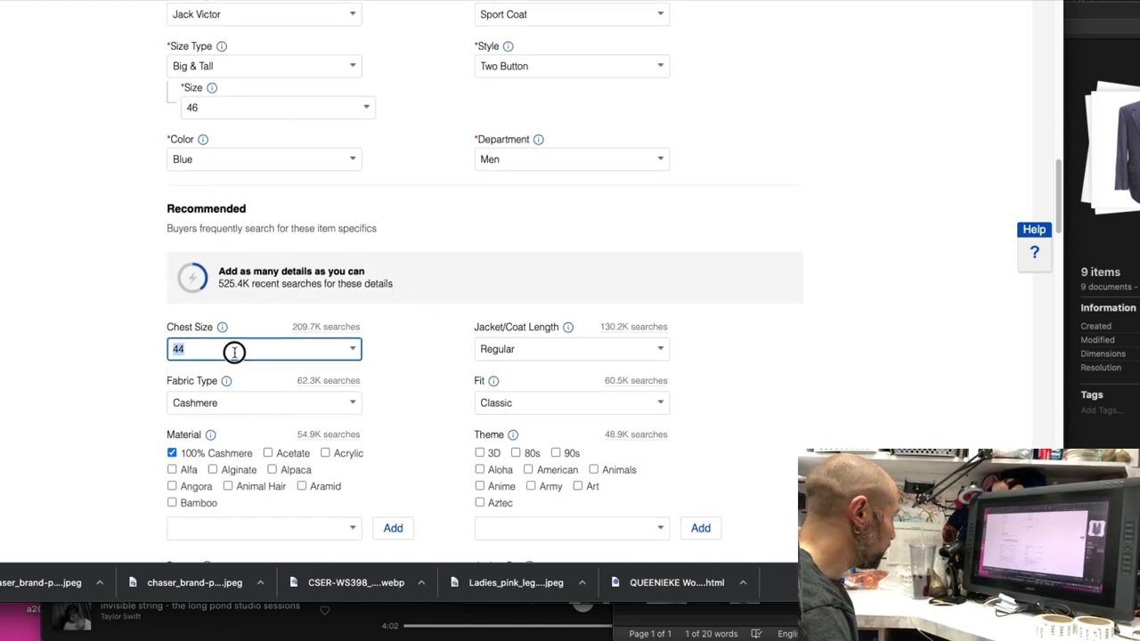
pyautogui.write('50')
pyautogui.press('Return')
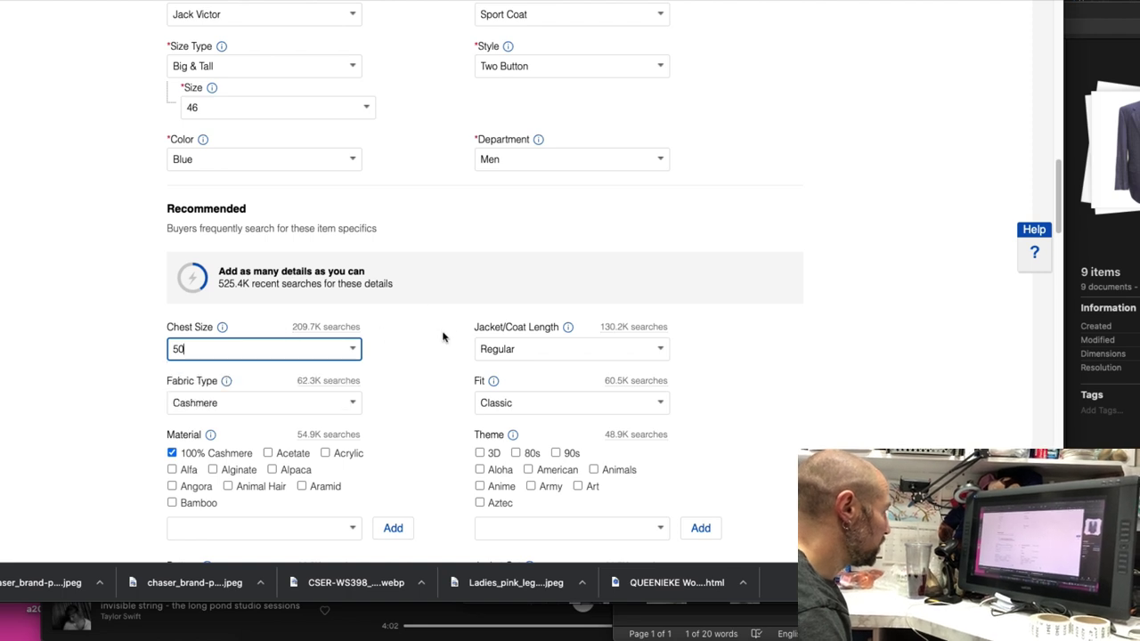
pyautogui.click(514, 347)
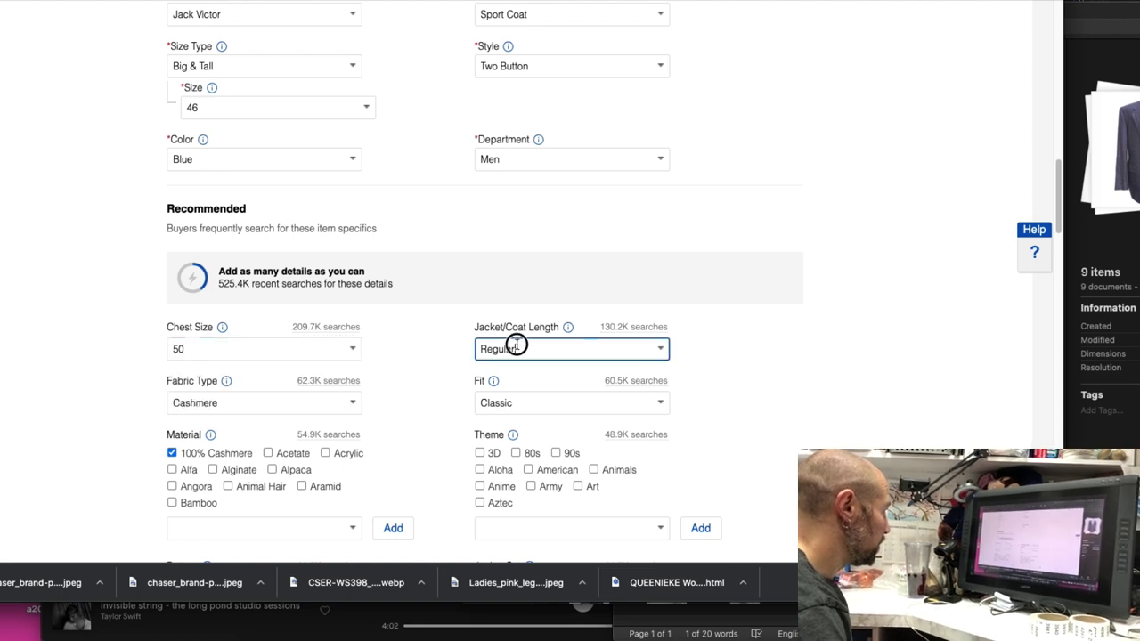
pyautogui.click(662, 352)
pyautogui.click(515, 492)
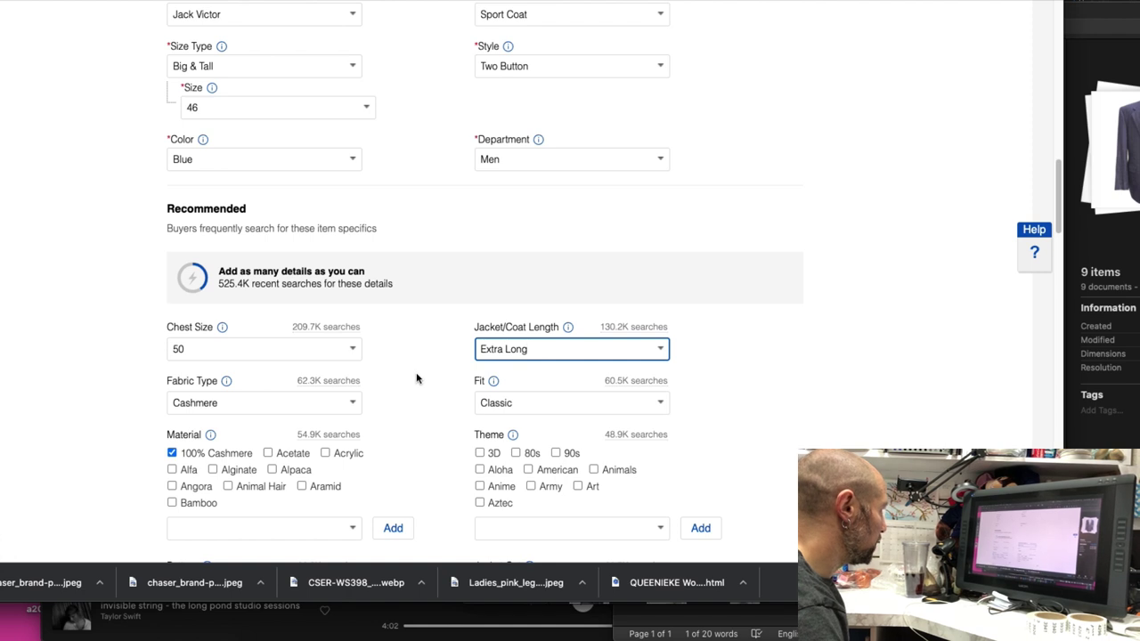
# Set the pattern to Windowpane and the jacket cut to Single-Breasted in the recommended item specifics
pyautogui.scroll(-1, 417, 380)
pyautogui.scroll(-3, 428, 357)
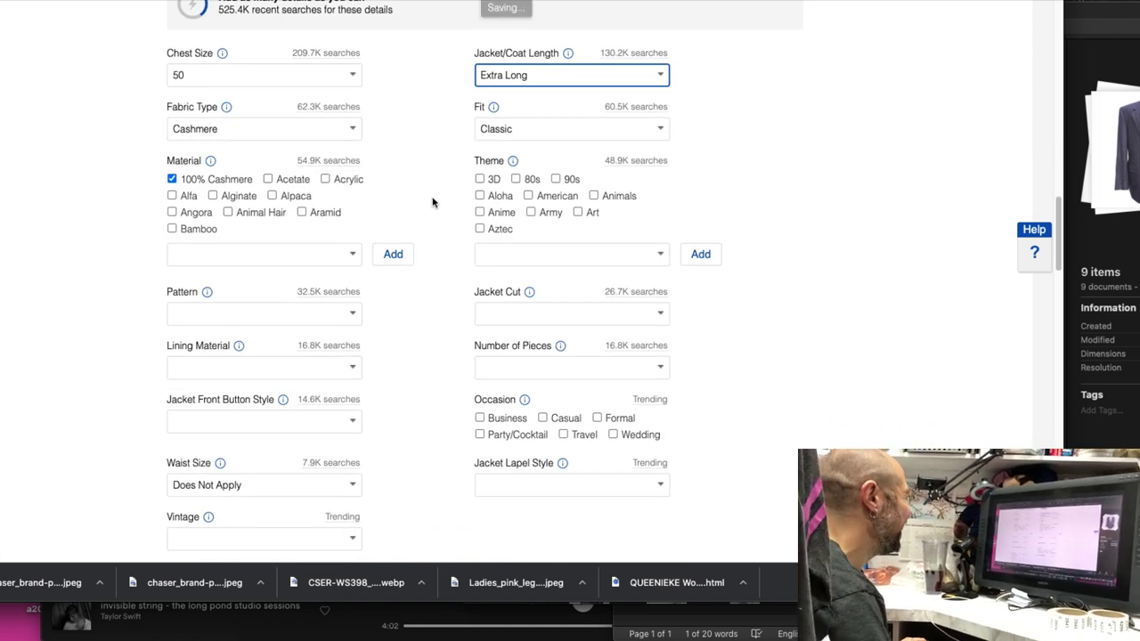
pyautogui.click(303, 314)
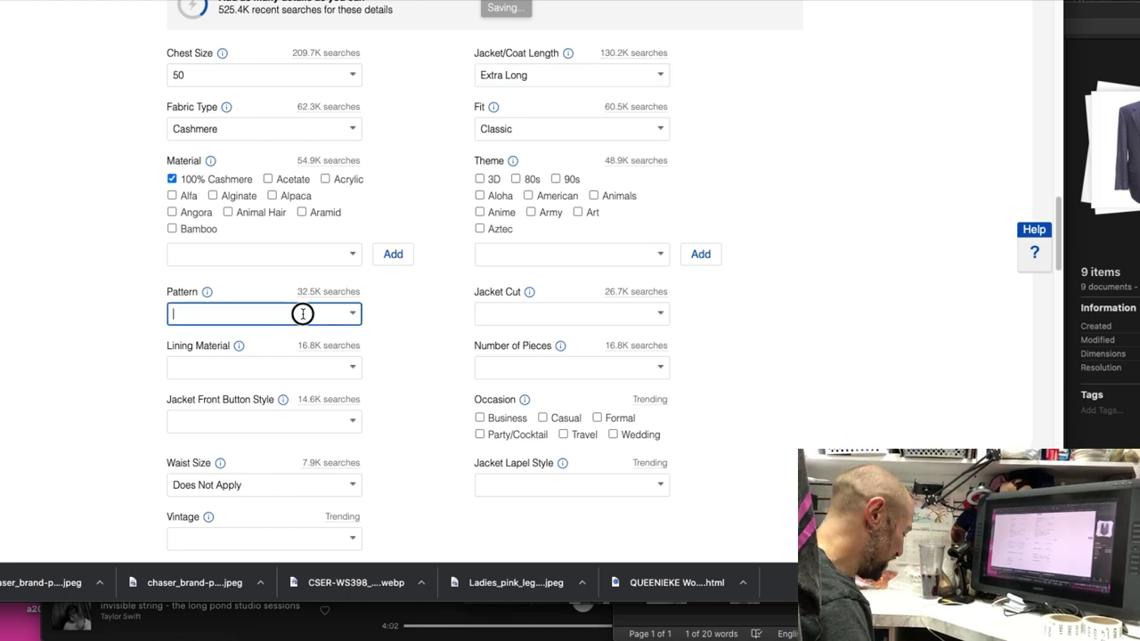
pyautogui.write('Windowpan')
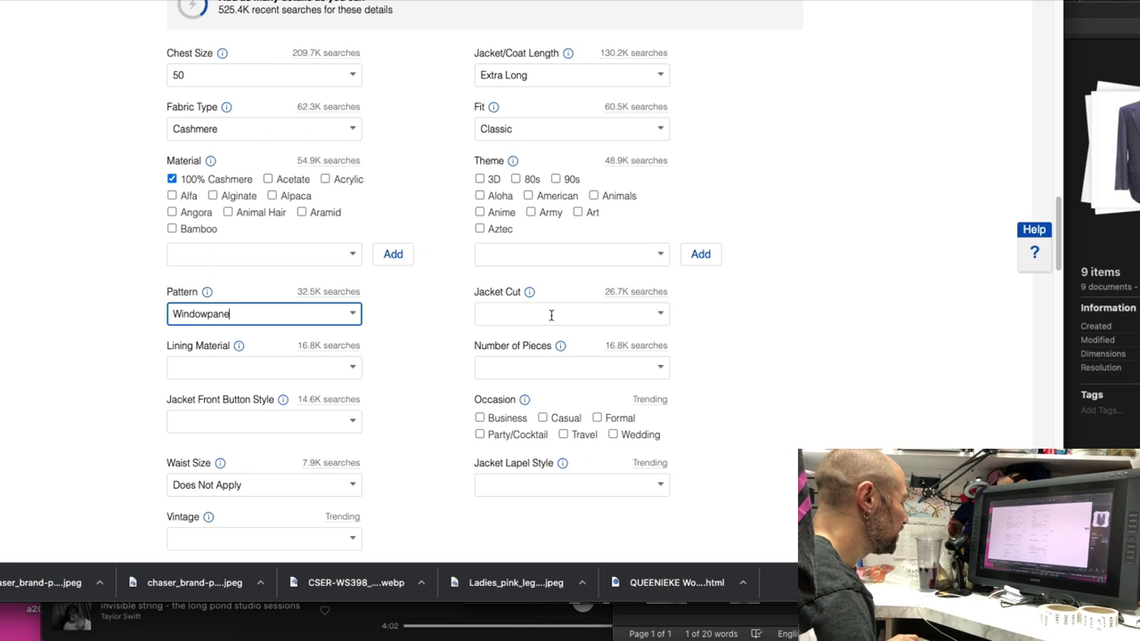
pyautogui.write('e')
pyautogui.click(663, 314)
pyautogui.click(551, 362)
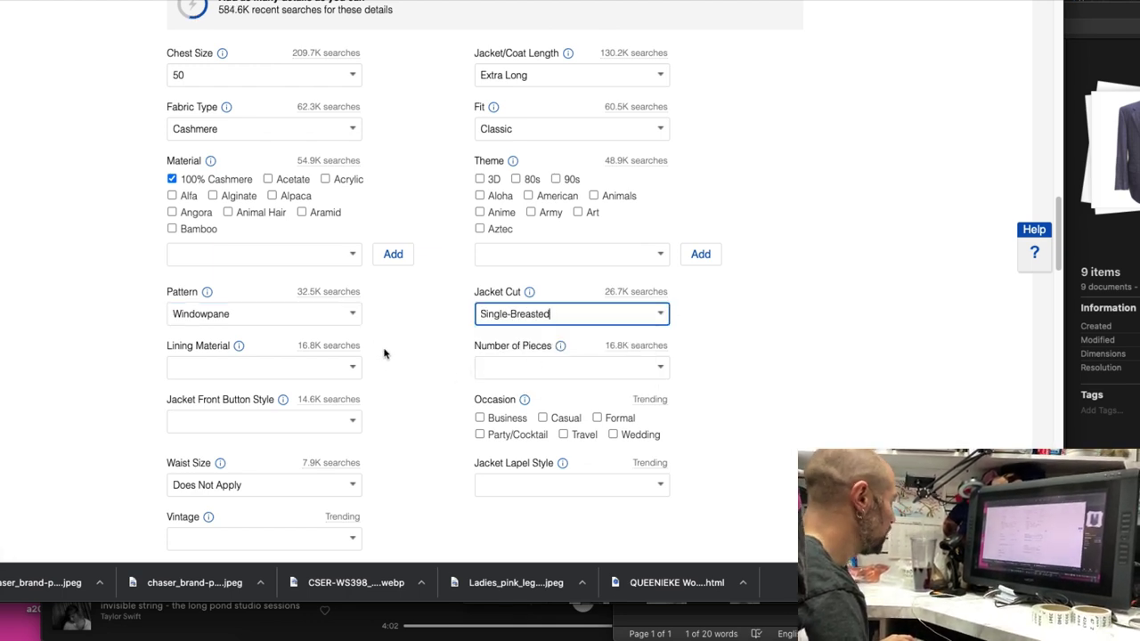
# Set the jacket front button style to Two-Button and the jacket lapel style to Notch
pyautogui.click(351, 421)
pyautogui.click(255, 492)
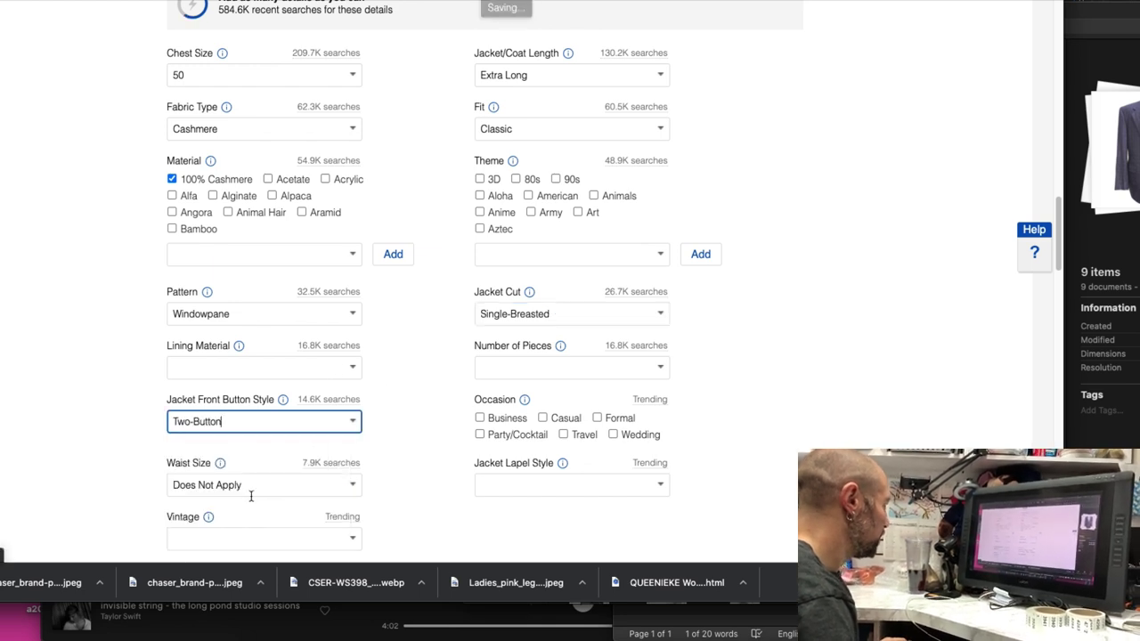
pyautogui.scroll(-2, 428, 360)
pyautogui.scroll(-1, 428, 360)
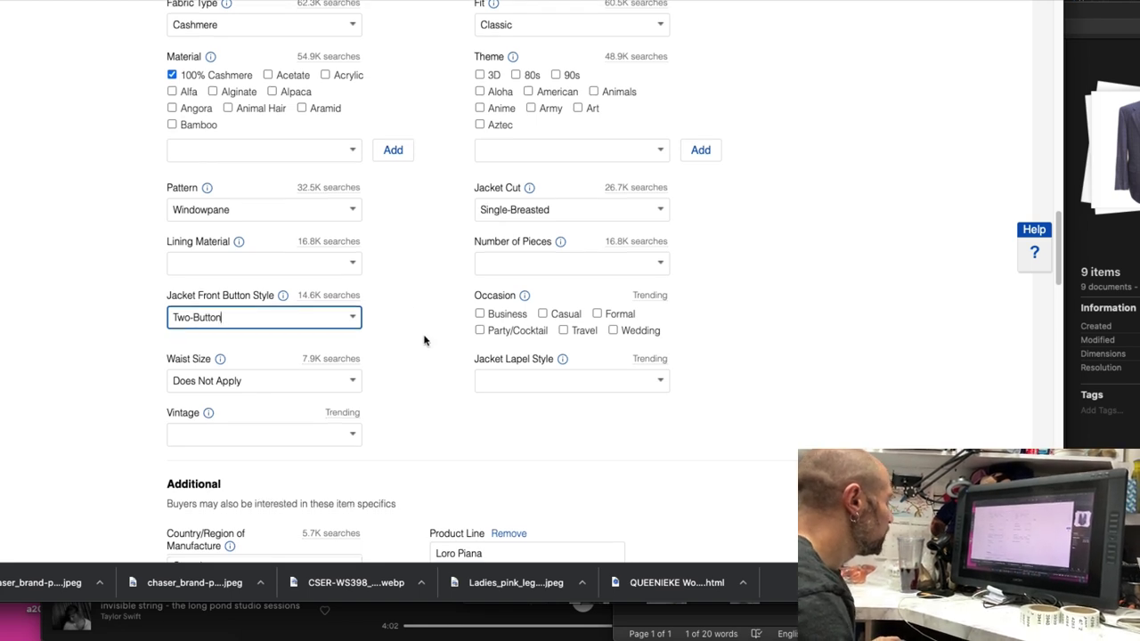
pyautogui.click(577, 381)
pyautogui.click(656, 381)
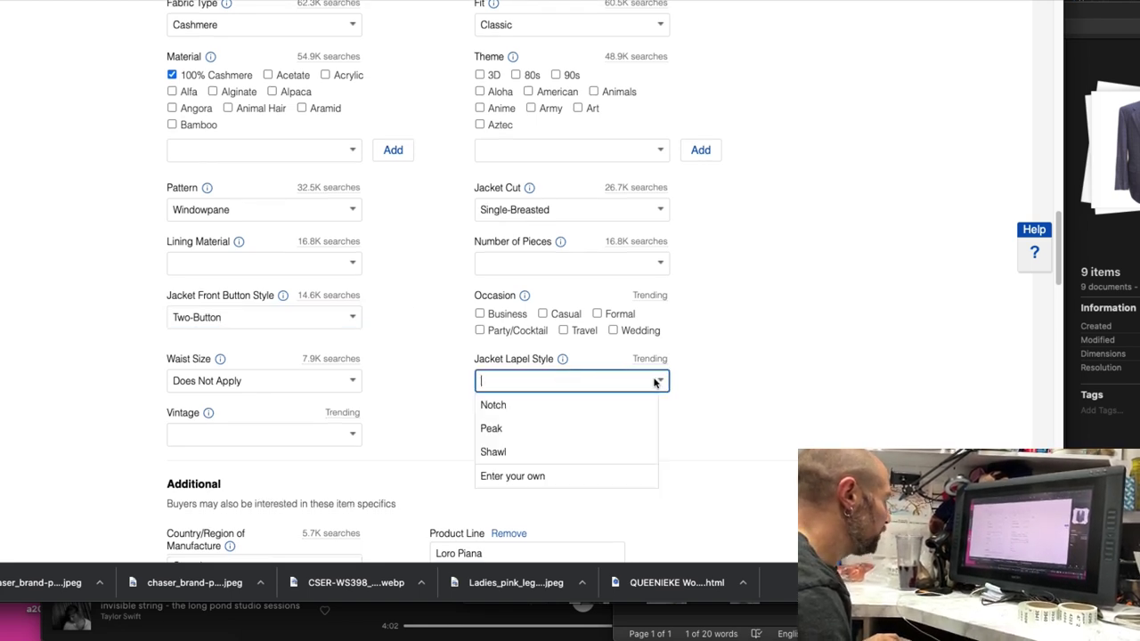
pyautogui.click(526, 407)
pyautogui.scroll(-5, 422, 339)
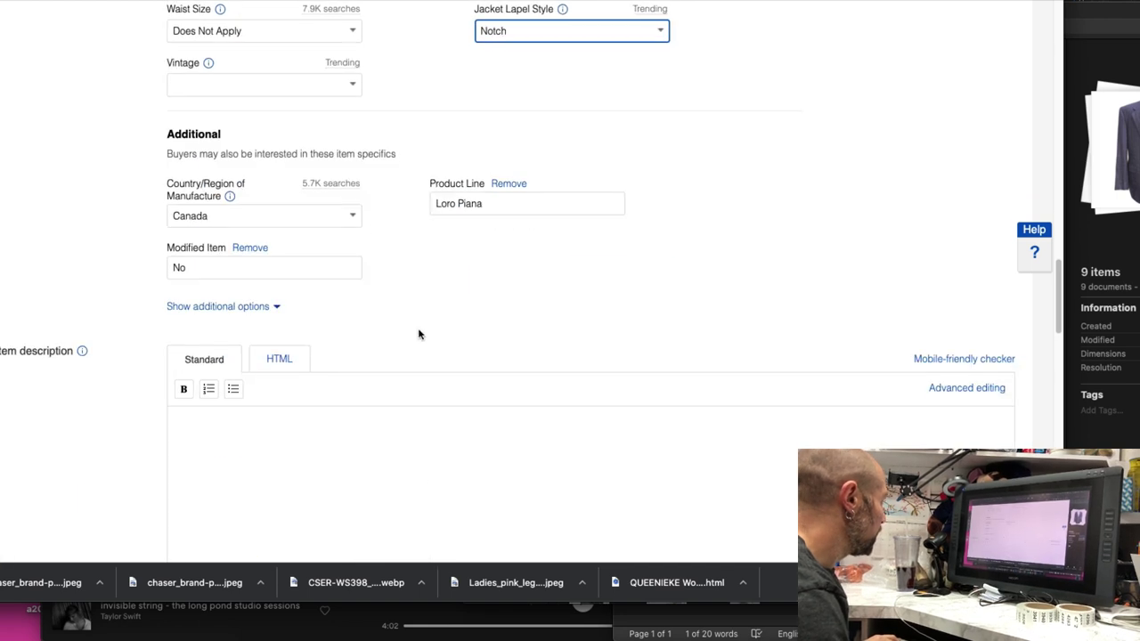
# Set Vintage to No in the recommended item specifics
pyautogui.click(352, 86)
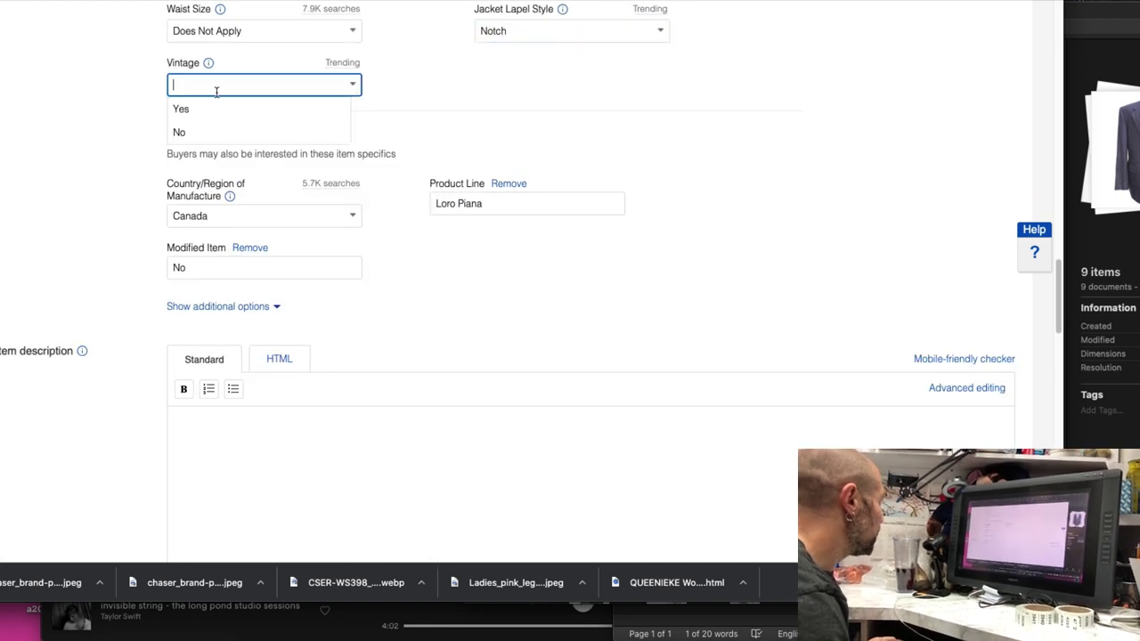
pyautogui.click(187, 132)
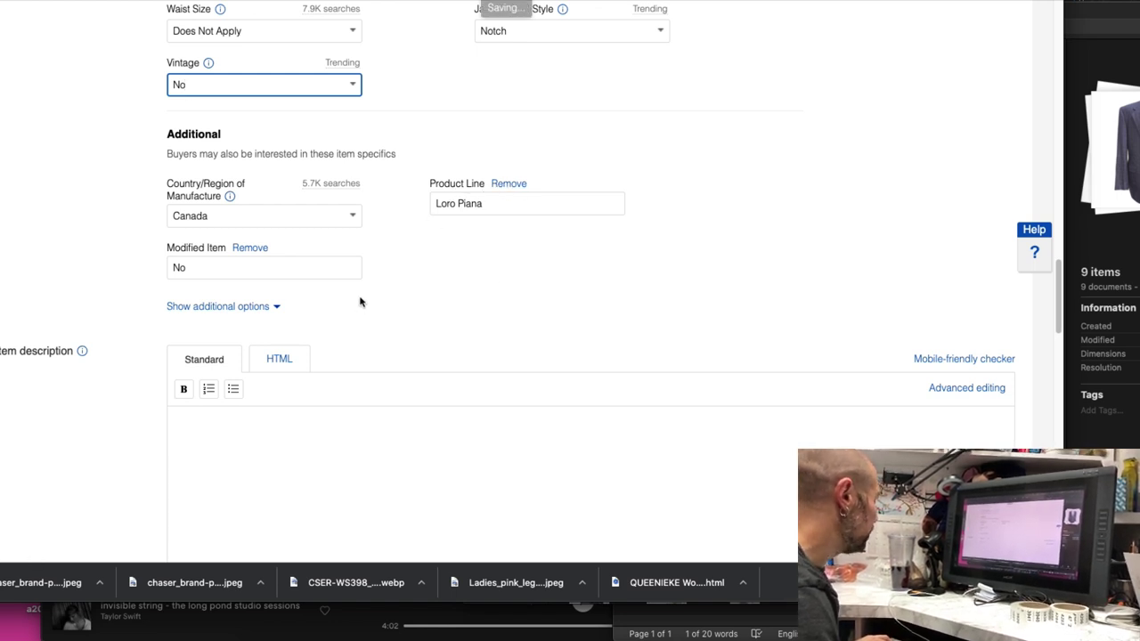
# Copy the full listing title into the item description as its first line and start a new line below it
pyautogui.scroll(10, 395, 311)
pyautogui.scroll(3, 422, 305)
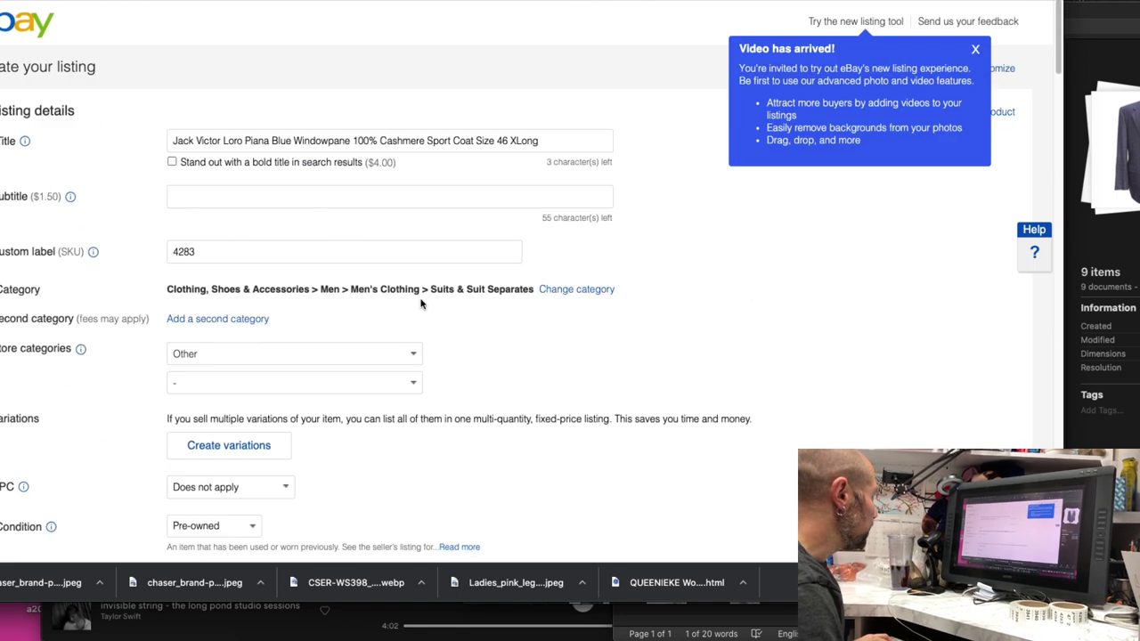
pyautogui.click(387, 140)
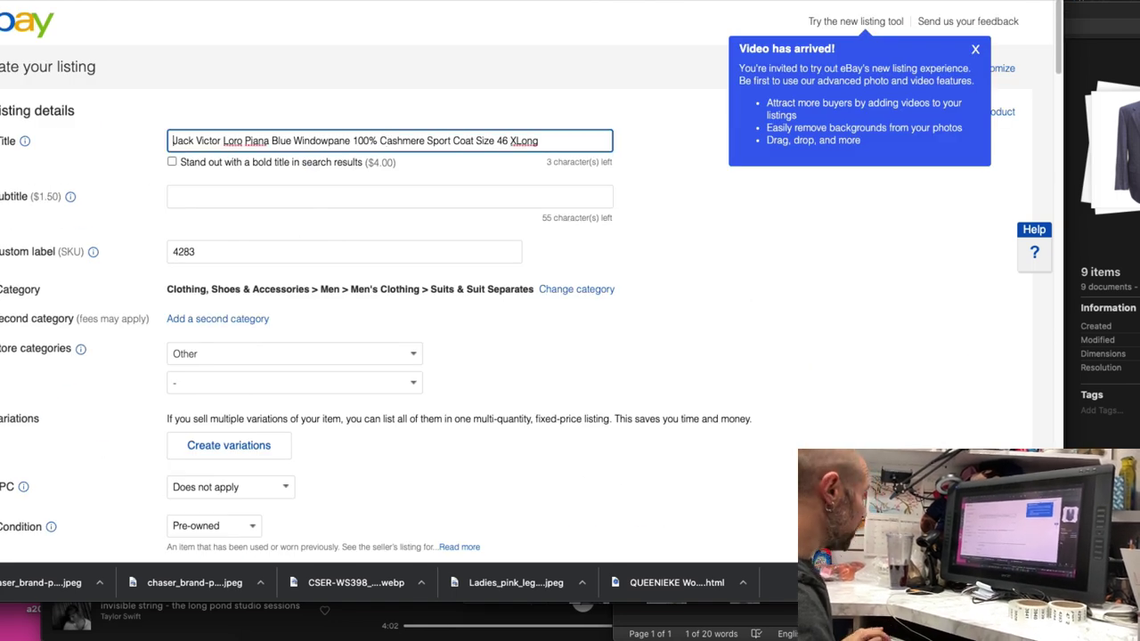
pyautogui.press('super+a')
pyautogui.press('super+c')
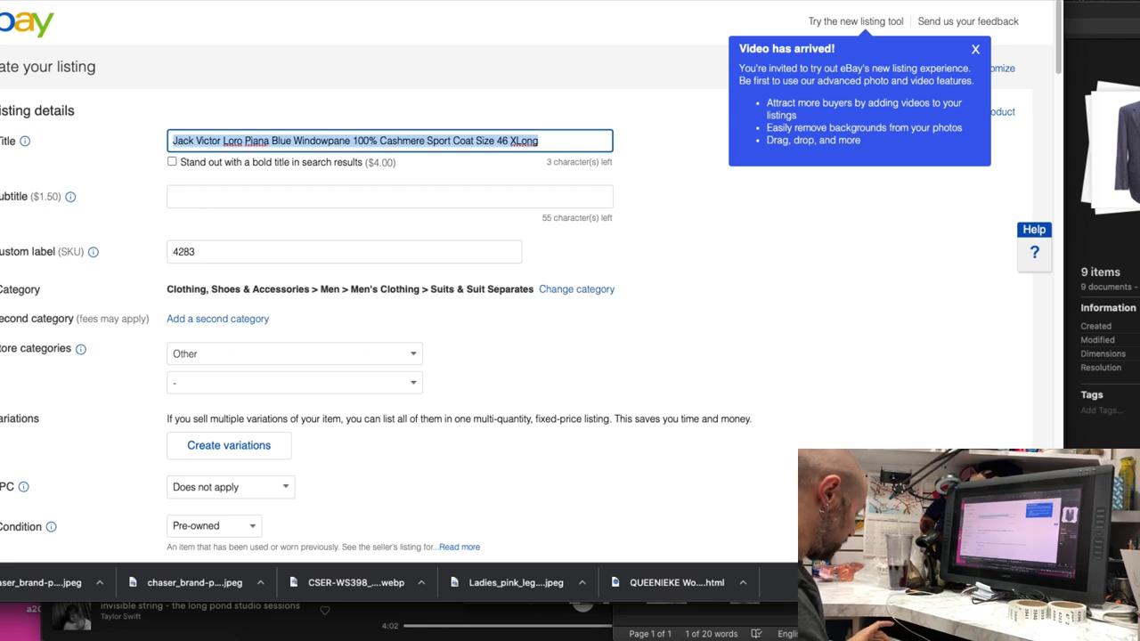
pyautogui.scroll(-20, 335, 192)
pyautogui.click(342, 200)
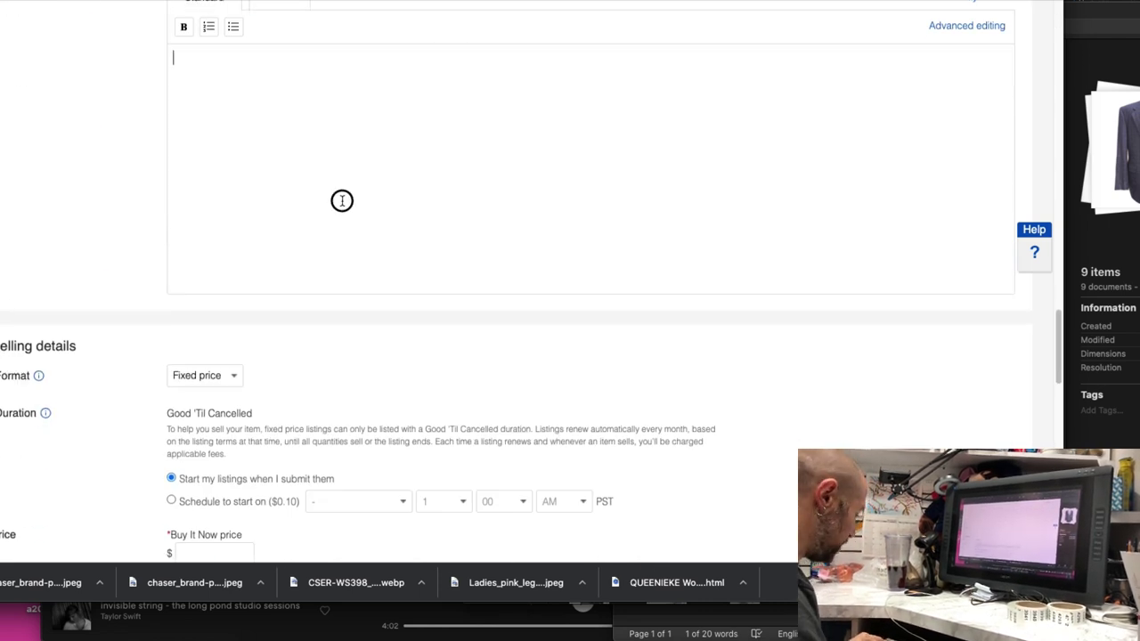
pyautogui.press('super+v')
pyautogui.press('Return')
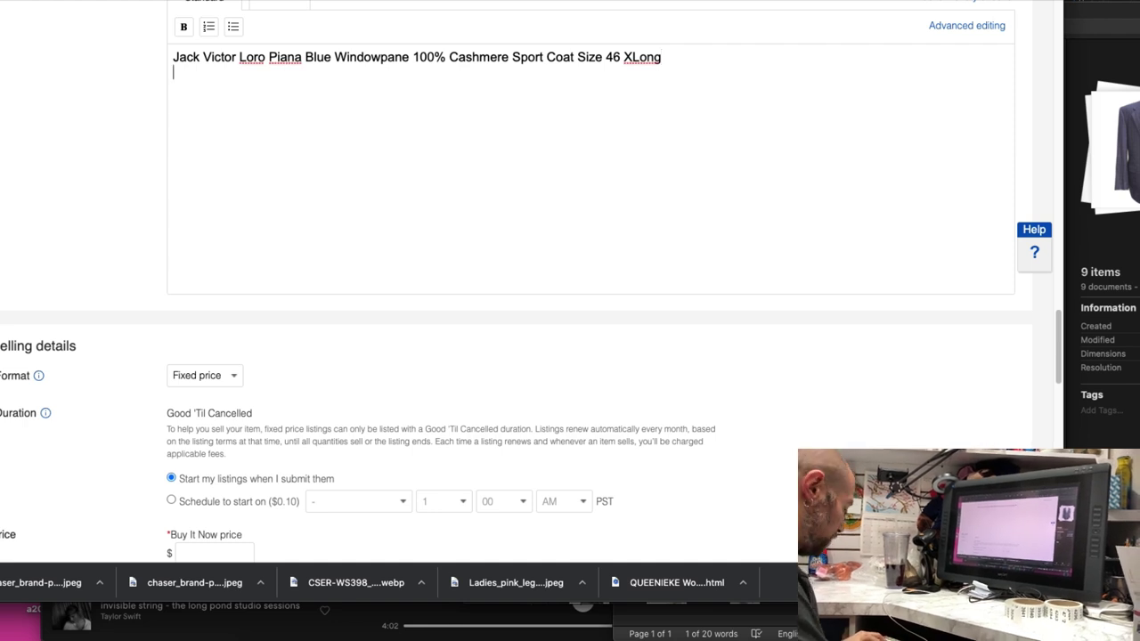
# Add the description lines "Excellent Pre-Owned Condition" and "100% Loro Piana Cashmere" below the title line
pyautogui.write('excellent Pre-Owned Condition ')
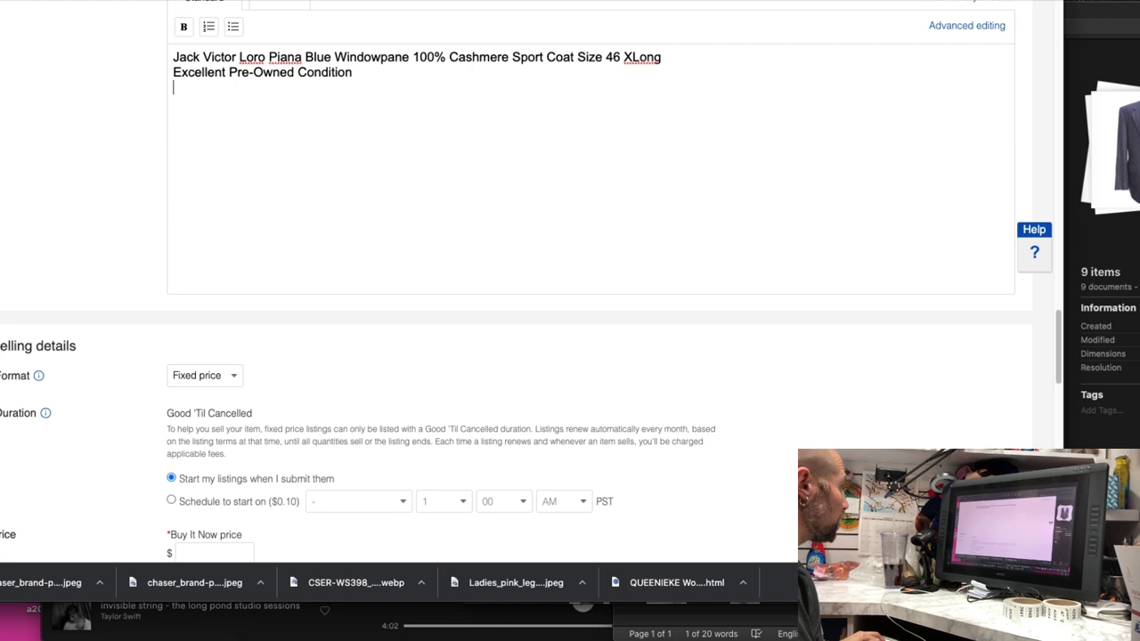
pyautogui.write('1')
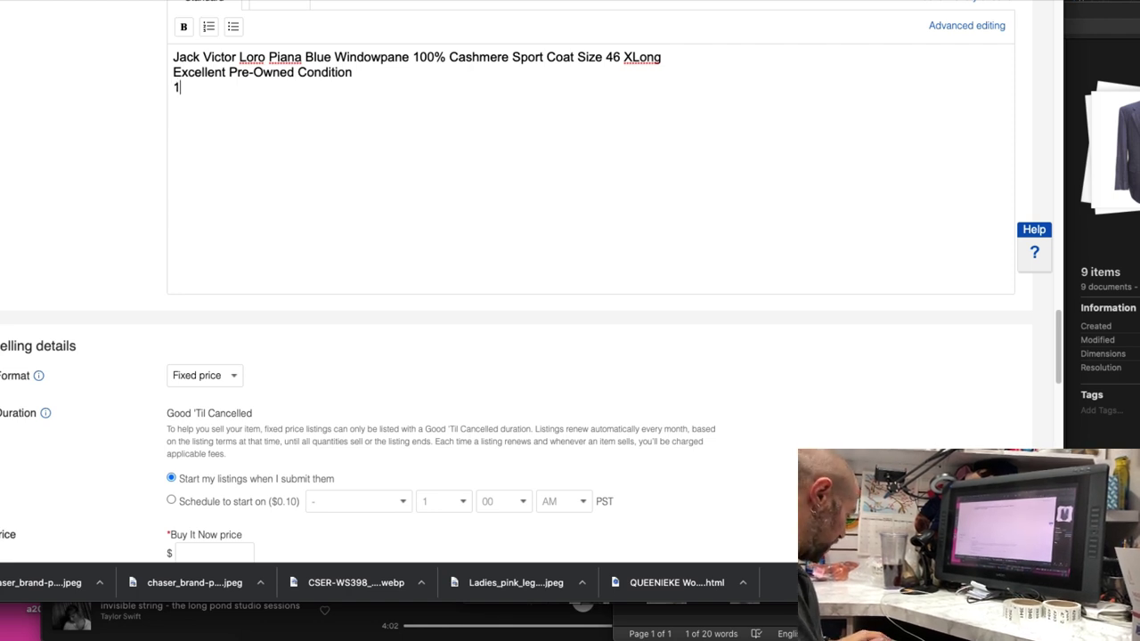
pyautogui.write('00% Loro')
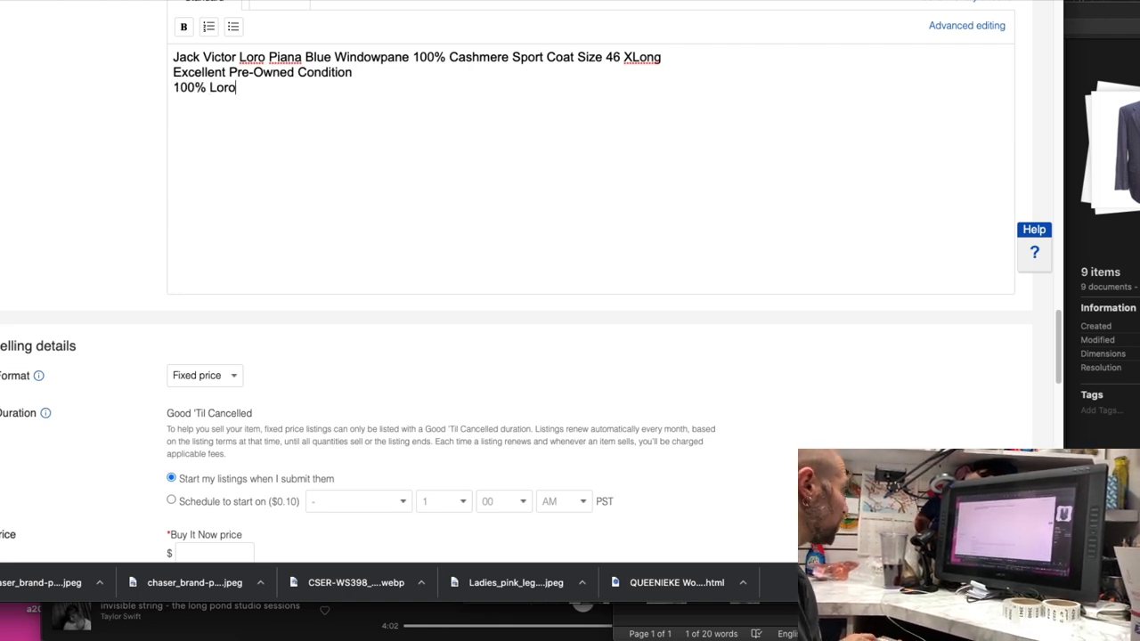
pyautogui.write(' Pia')
pyautogui.press('BackSpace')
pyautogui.press('BackSpace')
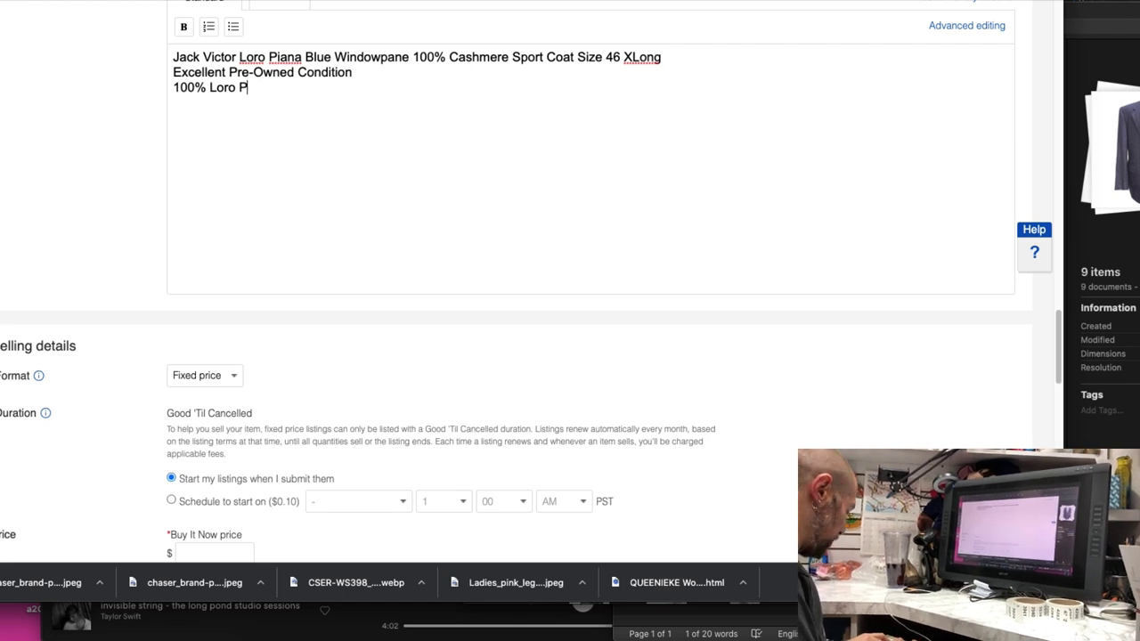
pyautogui.write('iana Cah')
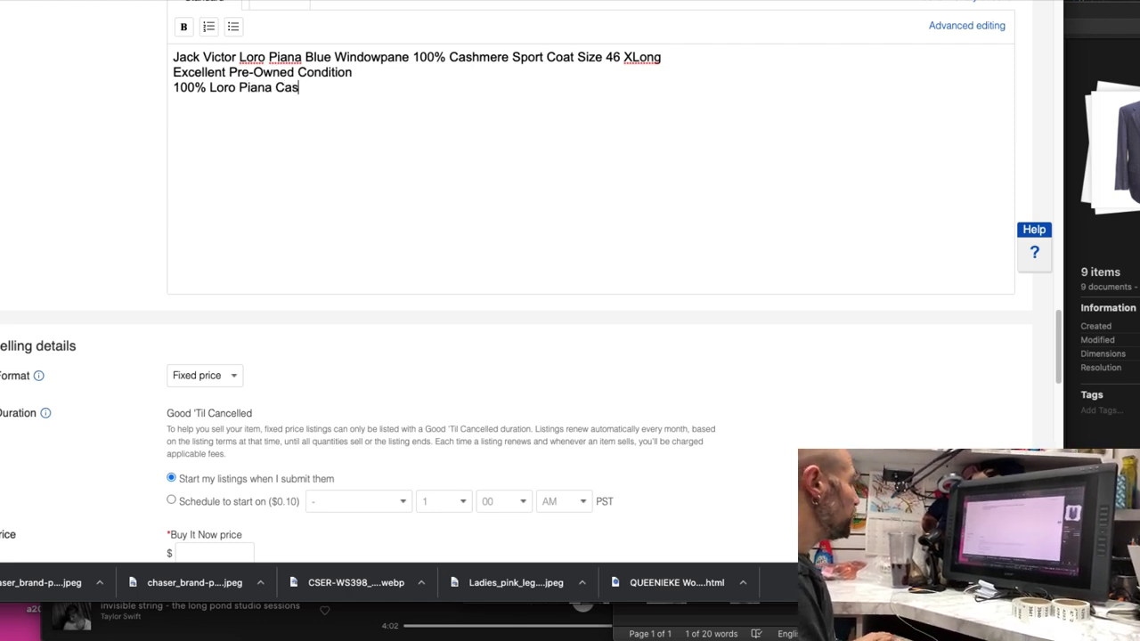
pyautogui.write('hmere')
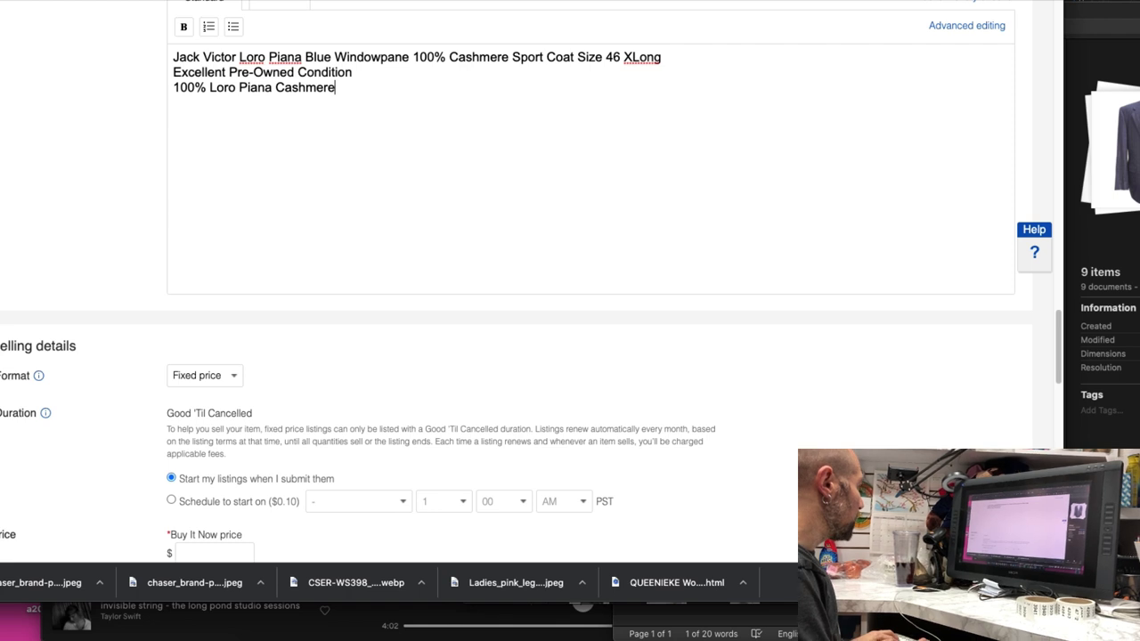
# Add the description line "Fully lined, two button front, 4-button cuffs, and single vent."
pyautogui.write('Fully')
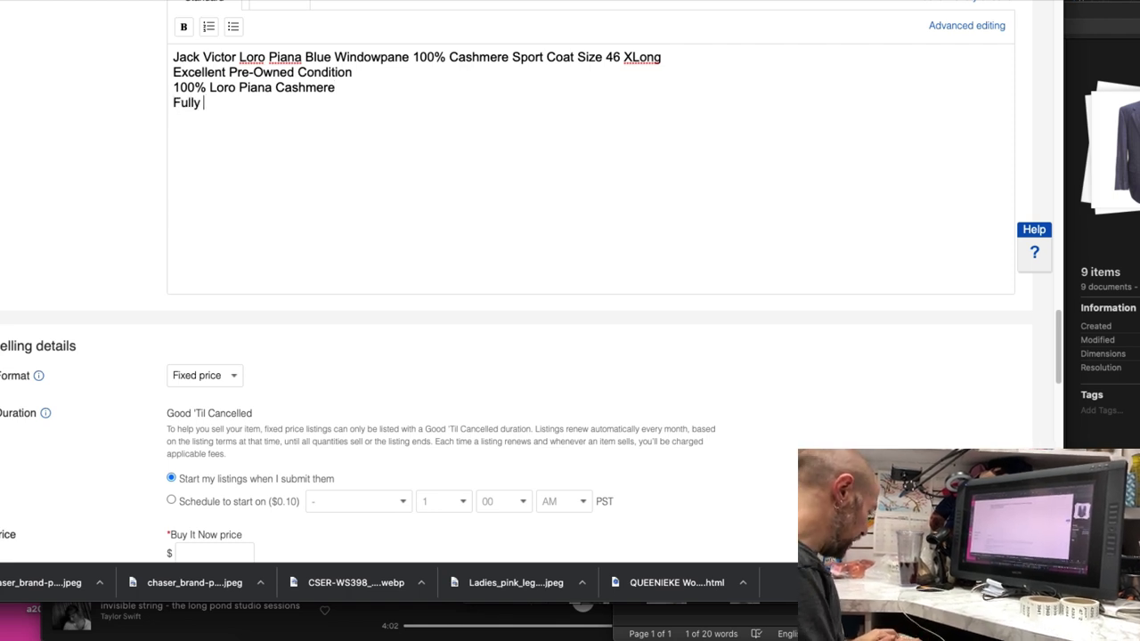
pyautogui.write(' lined,')
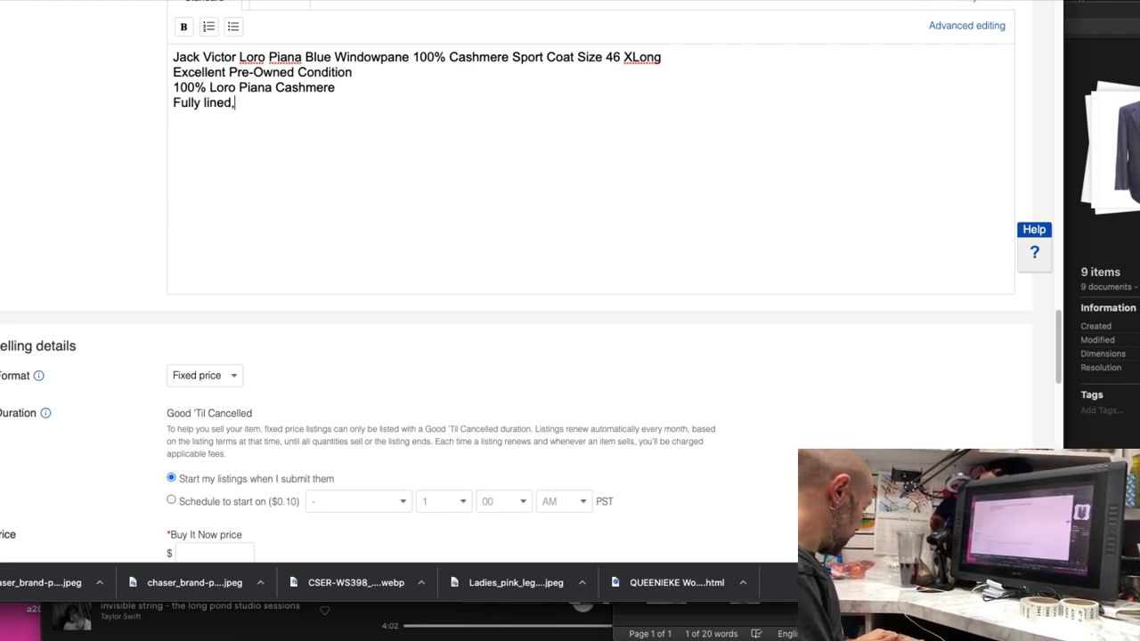
pyautogui.write(' two nutto')
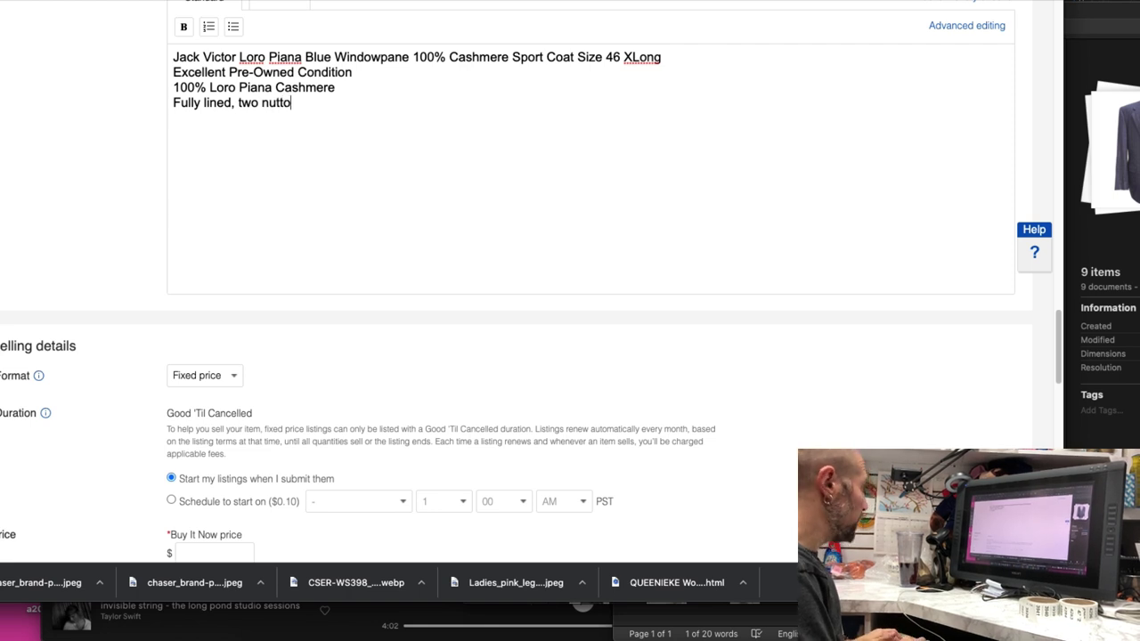
pyautogui.press('BackSpace')
pyautogui.press('BackSpace')
pyautogui.press('BackSpace')
pyautogui.press('BackSpace')
pyautogui.press('BackSpace')
pyautogui.write('bu')
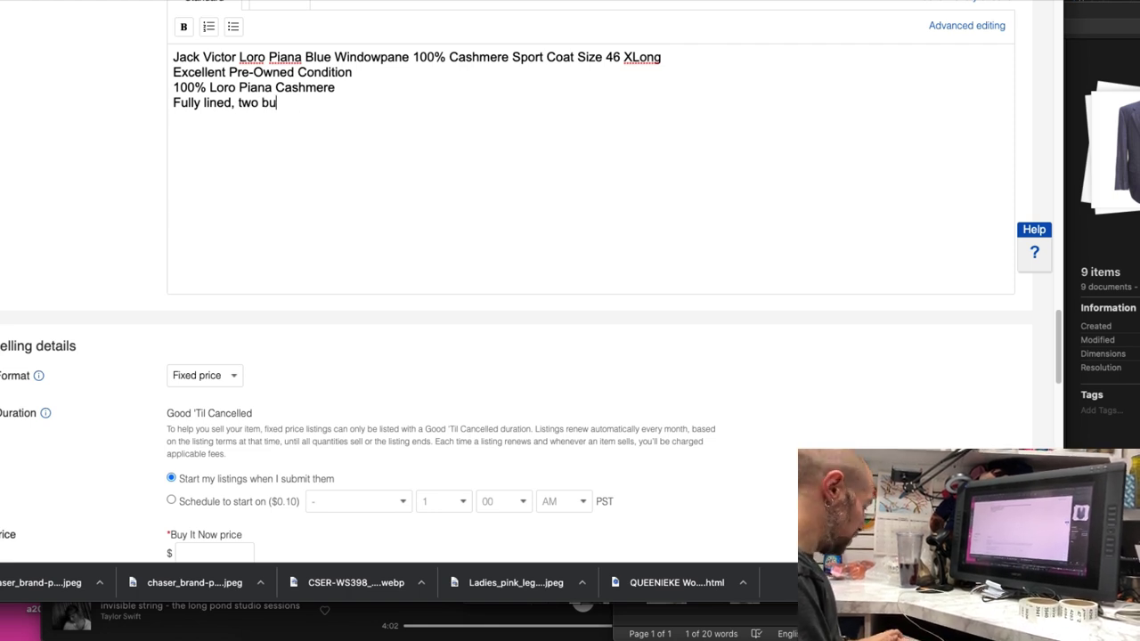
pyautogui.write('tton front,')
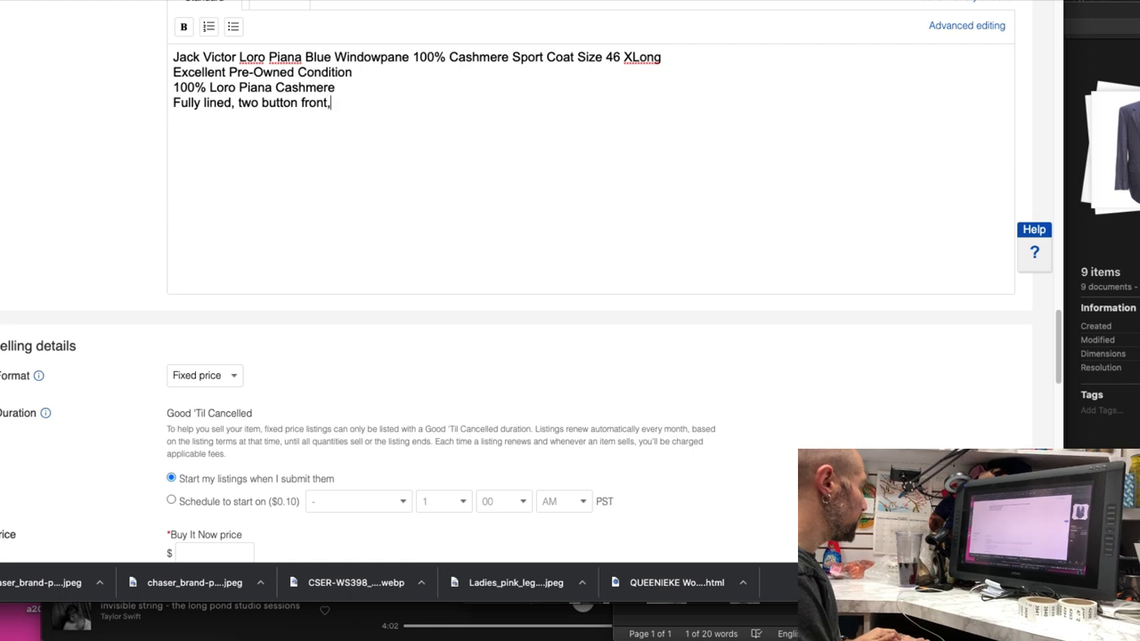
pyautogui.write(' 4-button cuffs,')
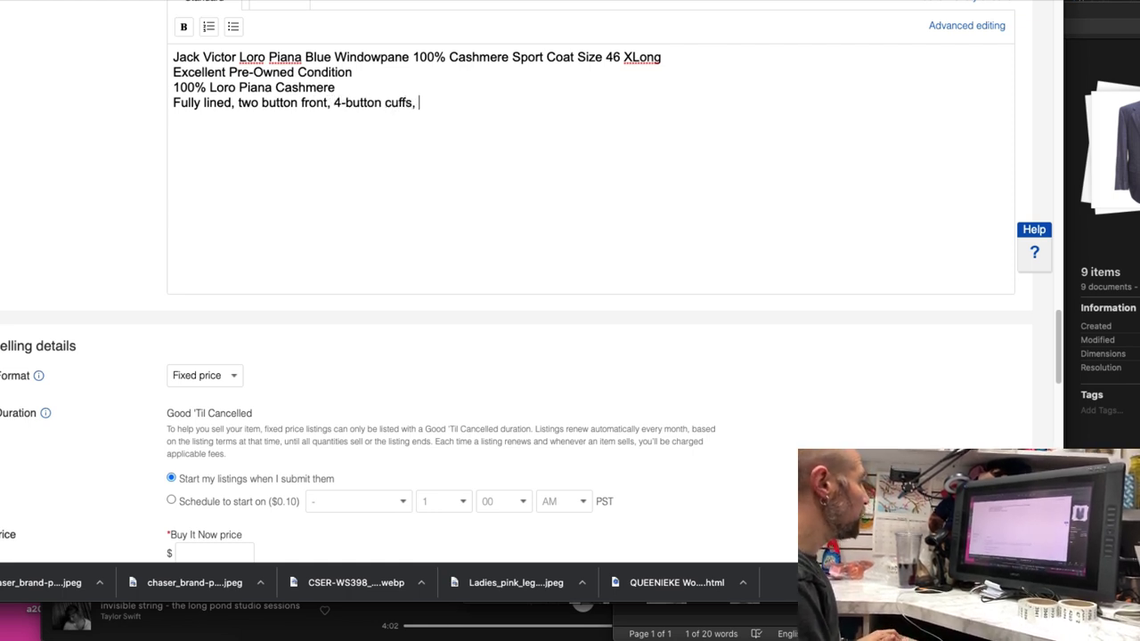
pyautogui.write(' and single vent.')
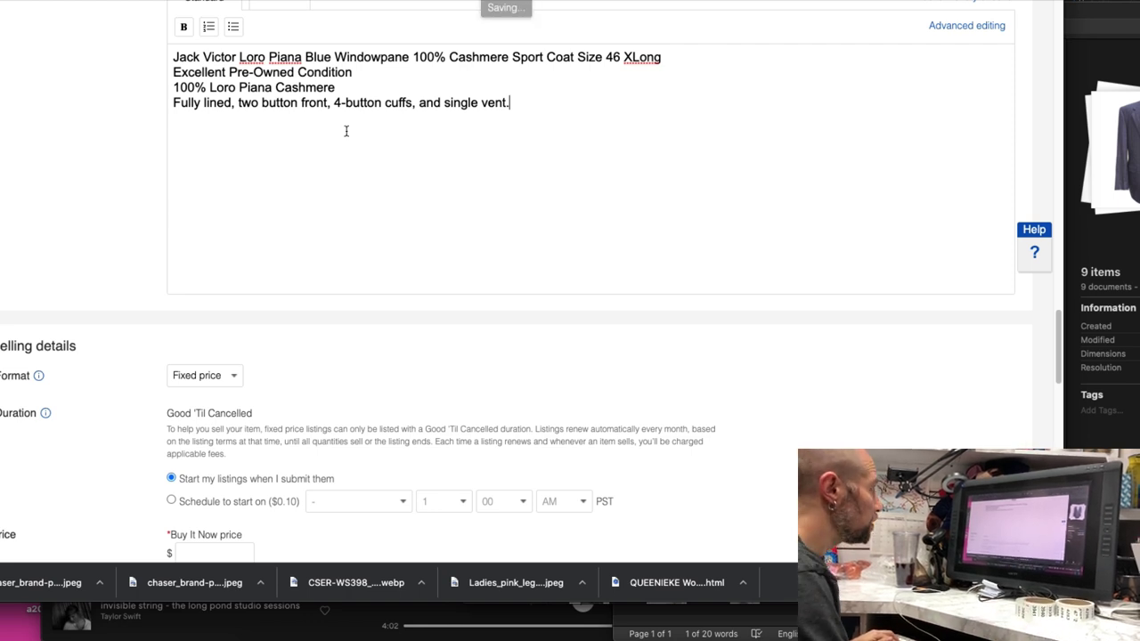
# Change "XLong" to "Extra Long" in the first line of the item description
pyautogui.moveTo(625, 57); pyautogui.dragTo(636, 57)
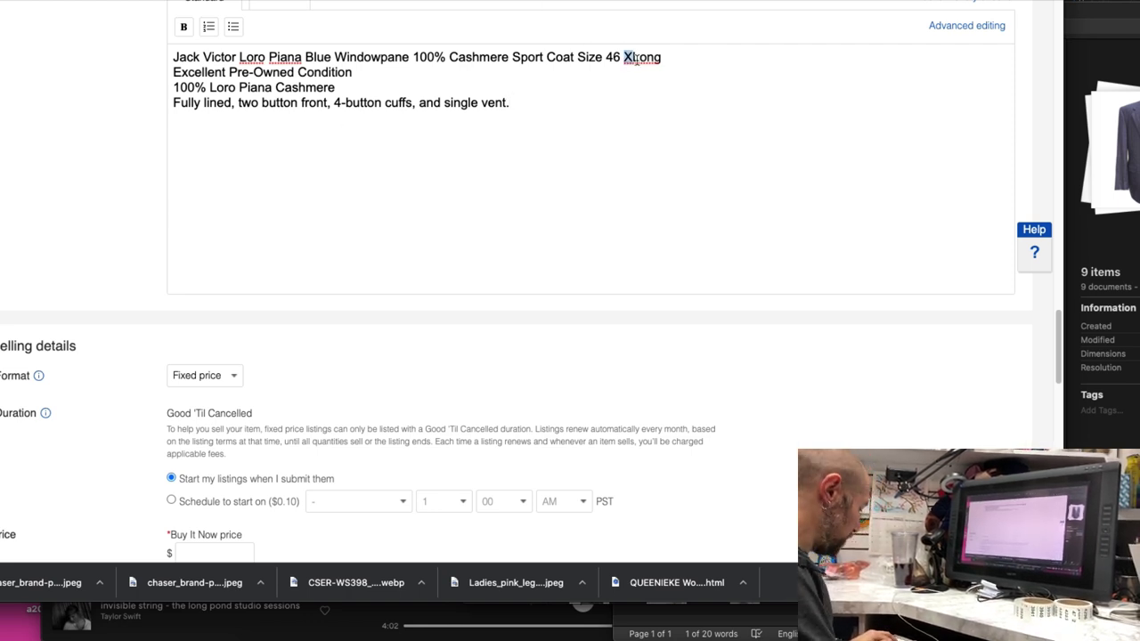
pyautogui.write('Extra L')
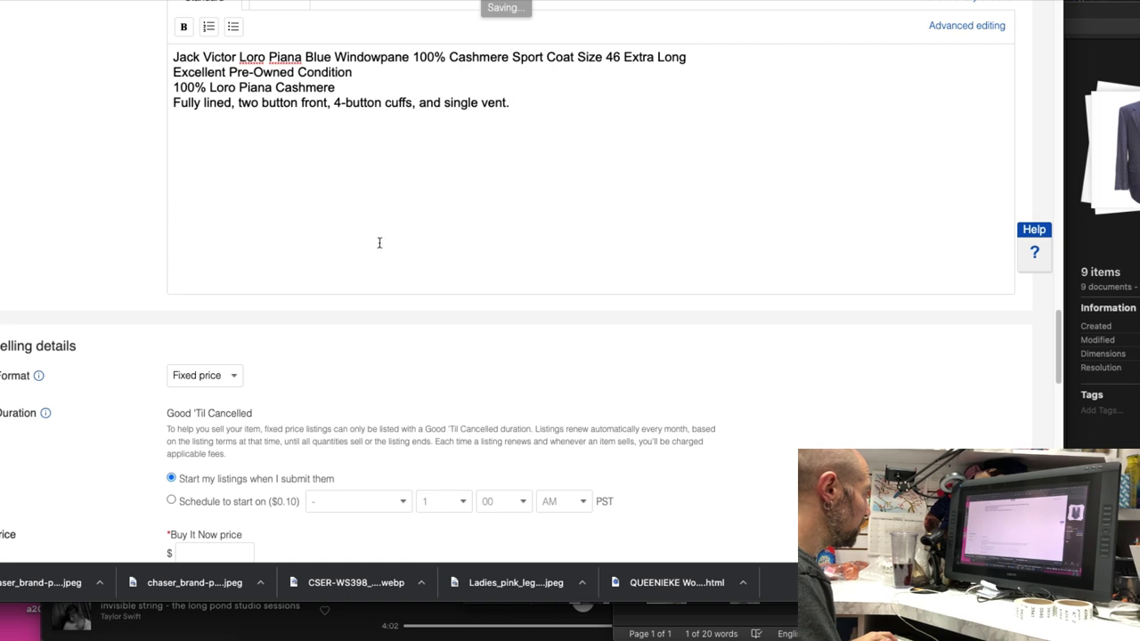
# Set the Buy It Now price to $124.95 and automatically decline offers lower than $50
pyautogui.scroll(-3, 326, 255)
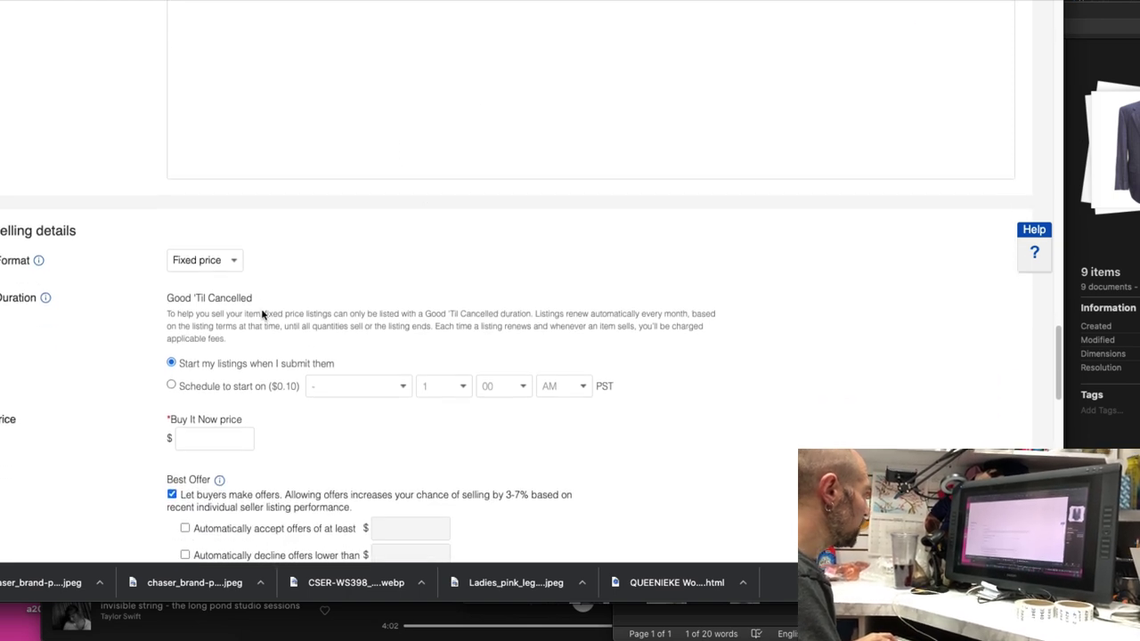
pyautogui.scroll(-8, 237, 268)
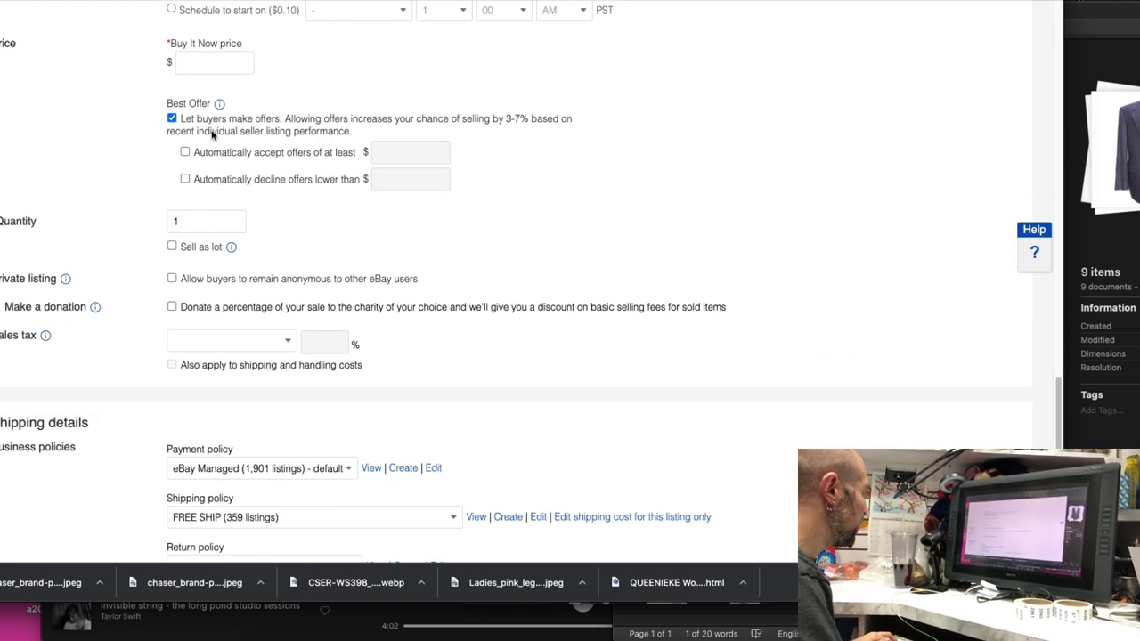
pyautogui.click(203, 65)
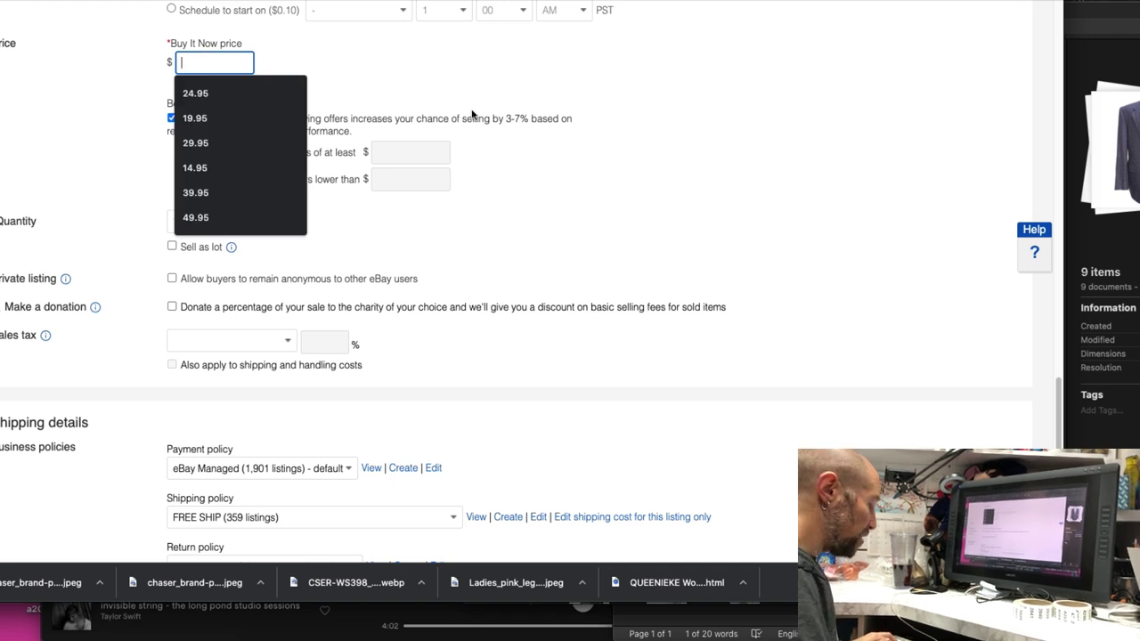
pyautogui.write('124.95')
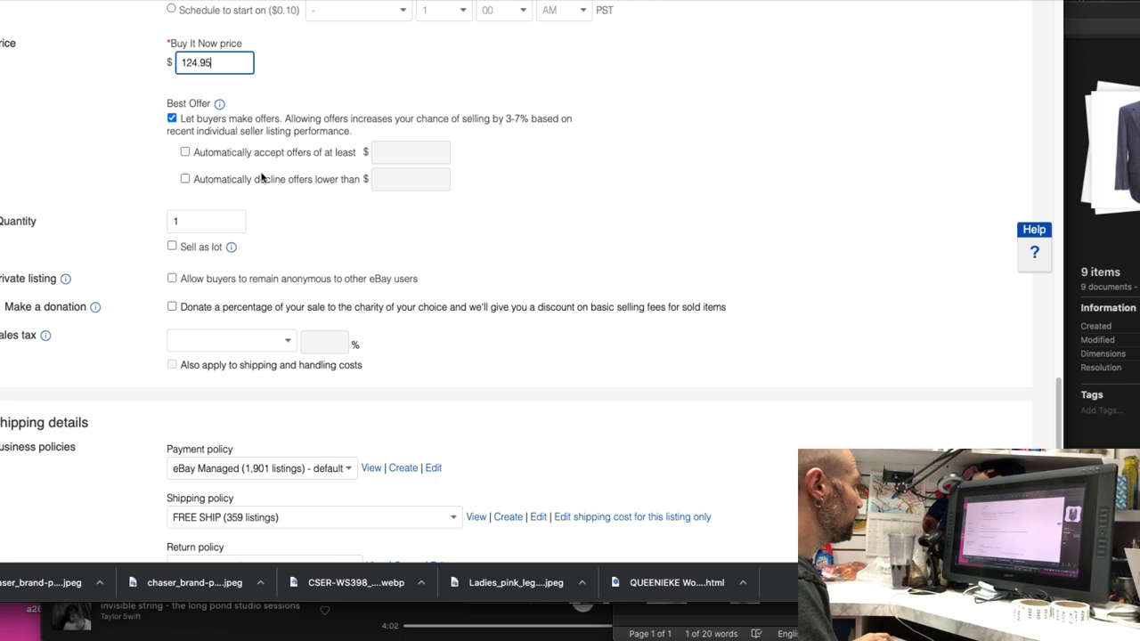
pyautogui.click(185, 179)
pyautogui.click(381, 178)
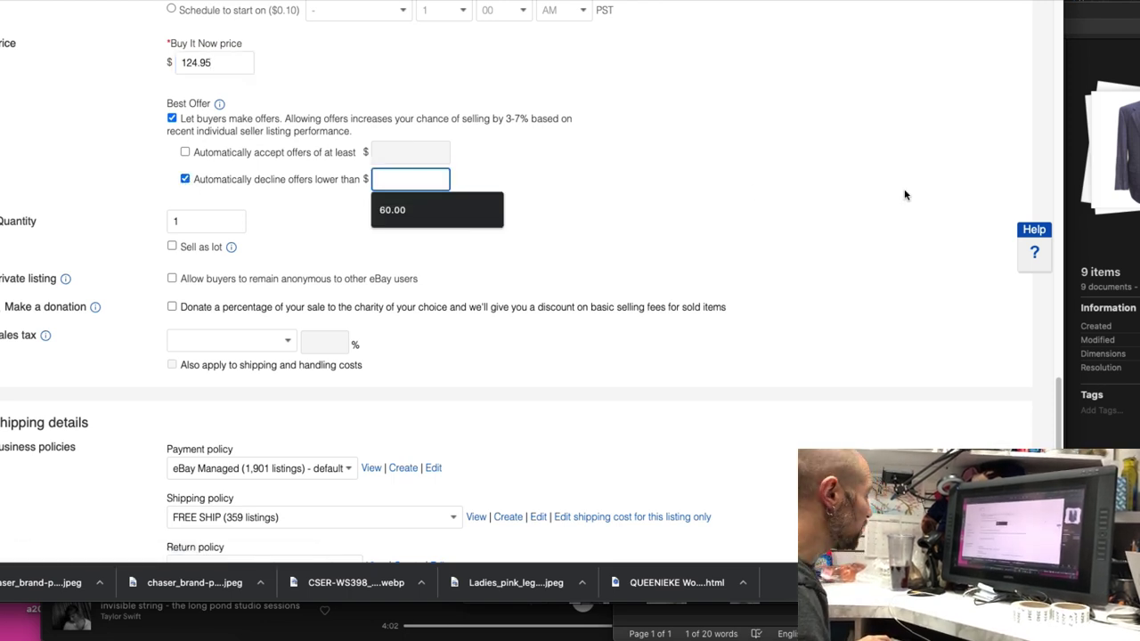
pyautogui.write('50')
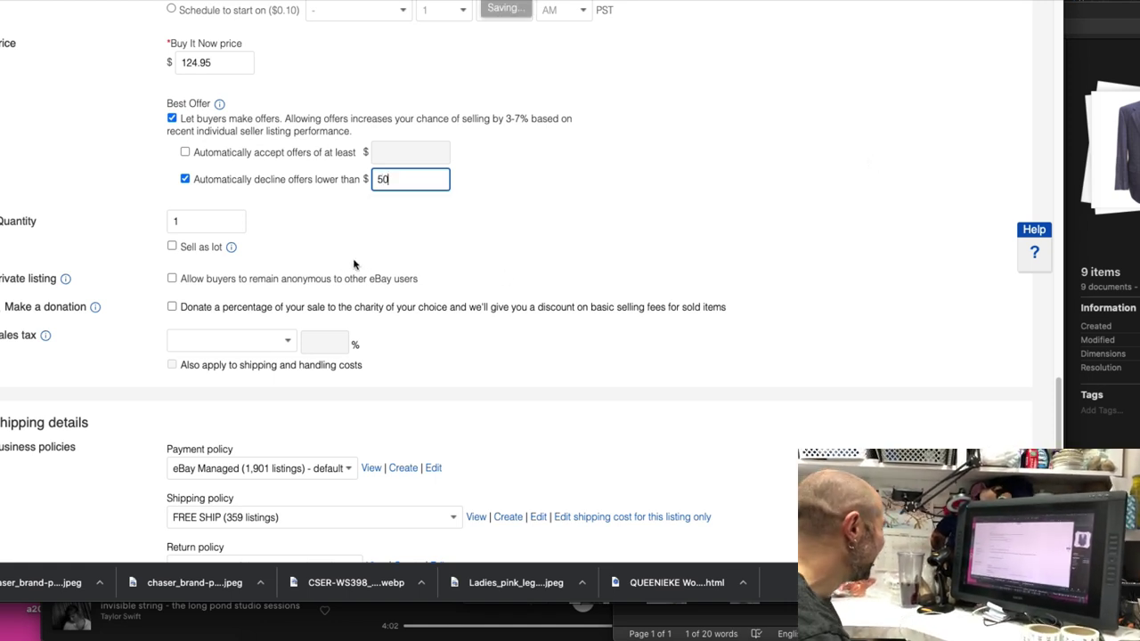
# Change the shipping policy in the shipping details to SHOES+LOCAL
pyautogui.scroll(-1, 303, 275)
pyautogui.scroll(-5, 258, 303)
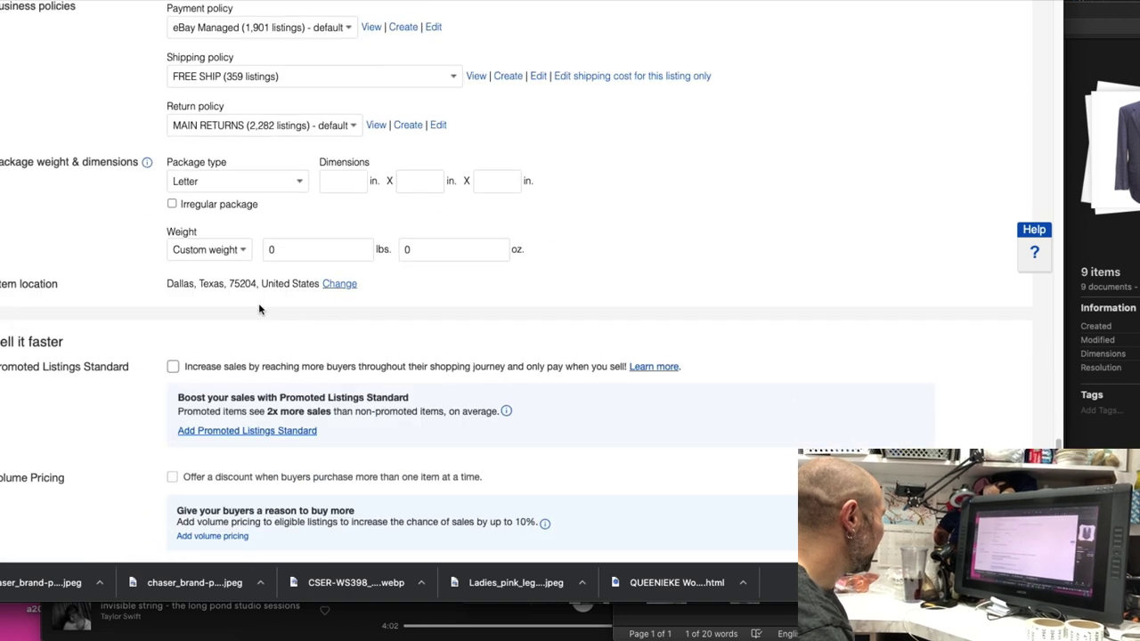
pyautogui.click(452, 80)
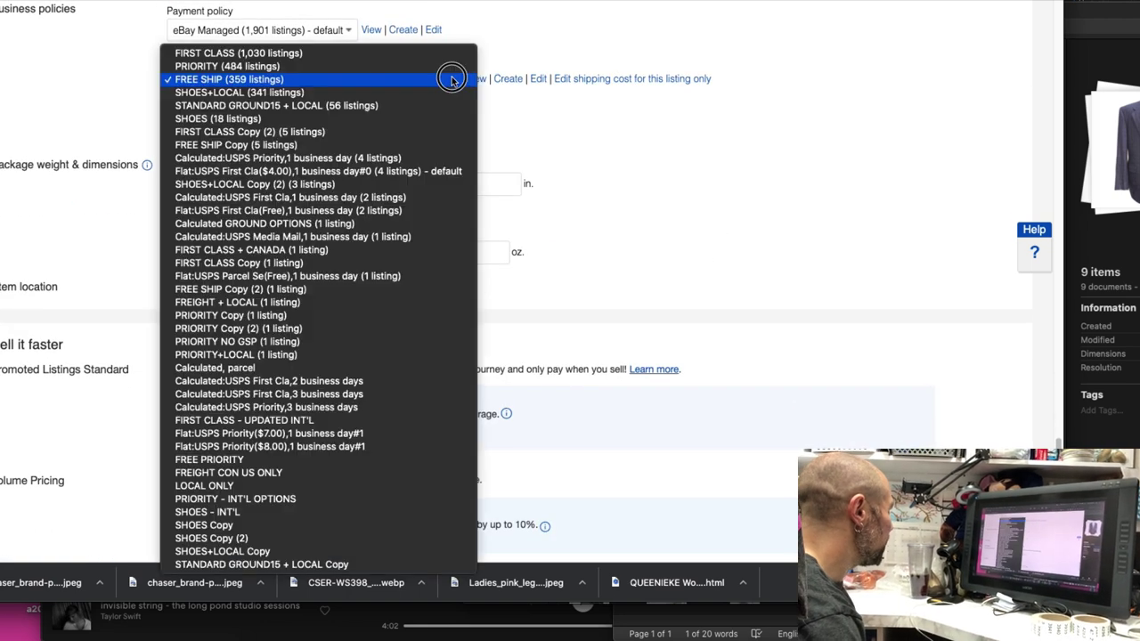
pyautogui.click(224, 93)
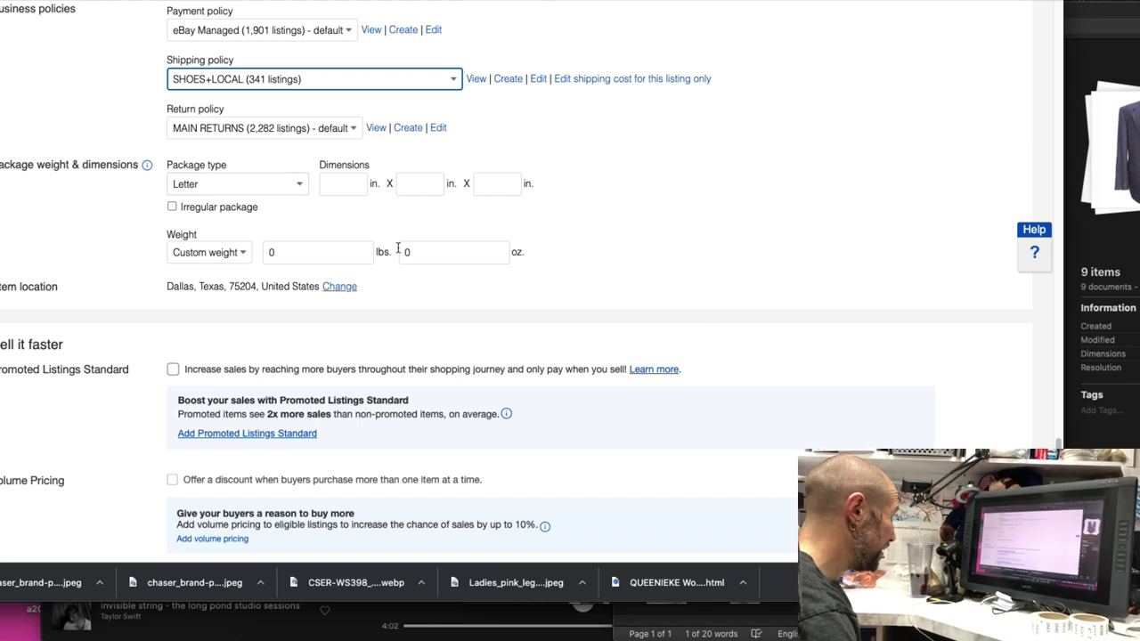
# Enable Promoted Listings Standard for the item and set the ad rate to 1.7%
pyautogui.scroll(-3, 392, 263)
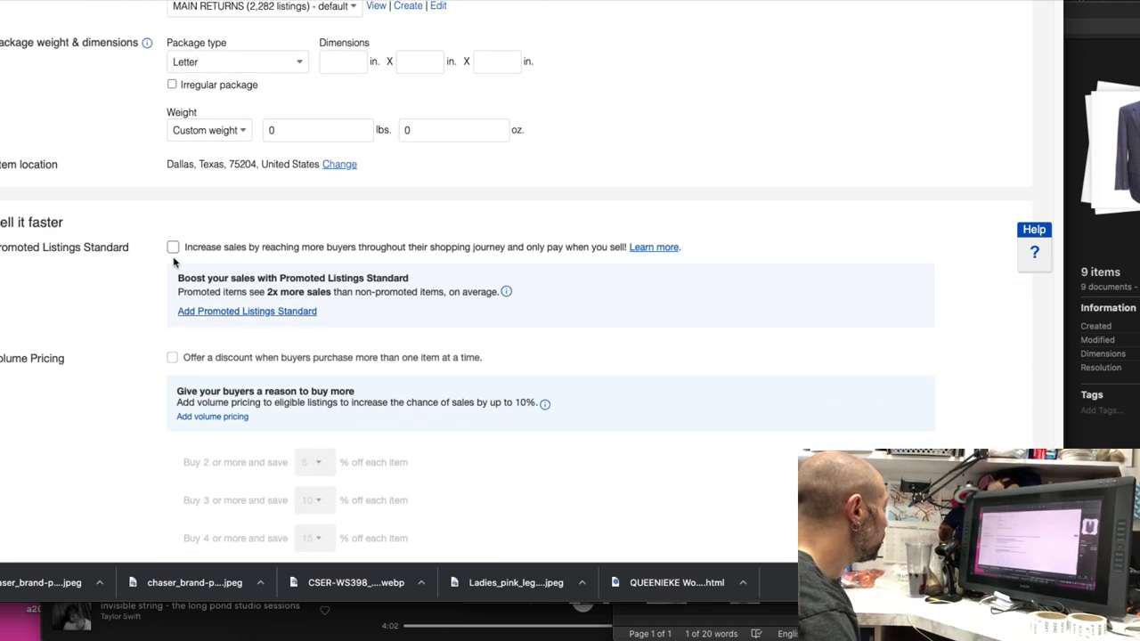
pyautogui.click(172, 249)
pyautogui.doubleClick(229, 308)
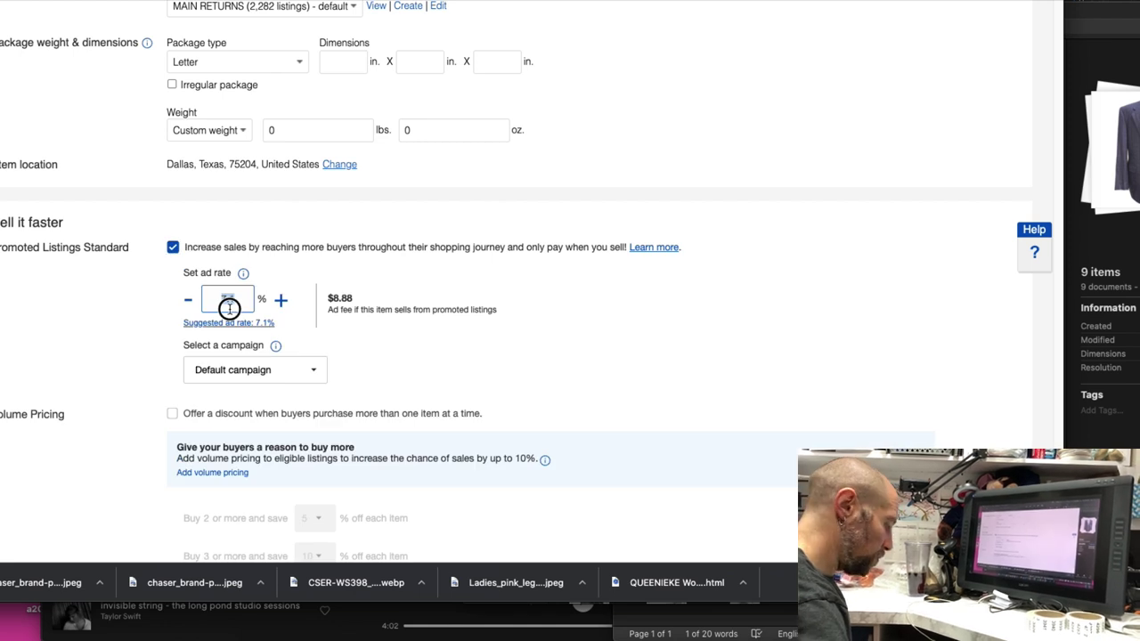
pyautogui.write('1')
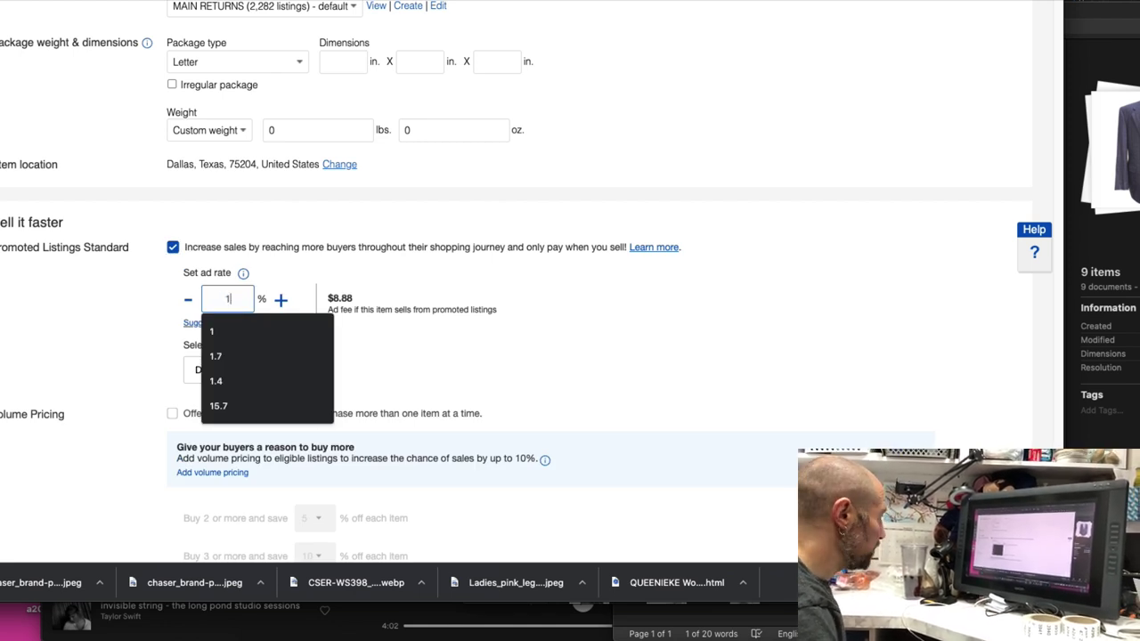
pyautogui.write('.7')
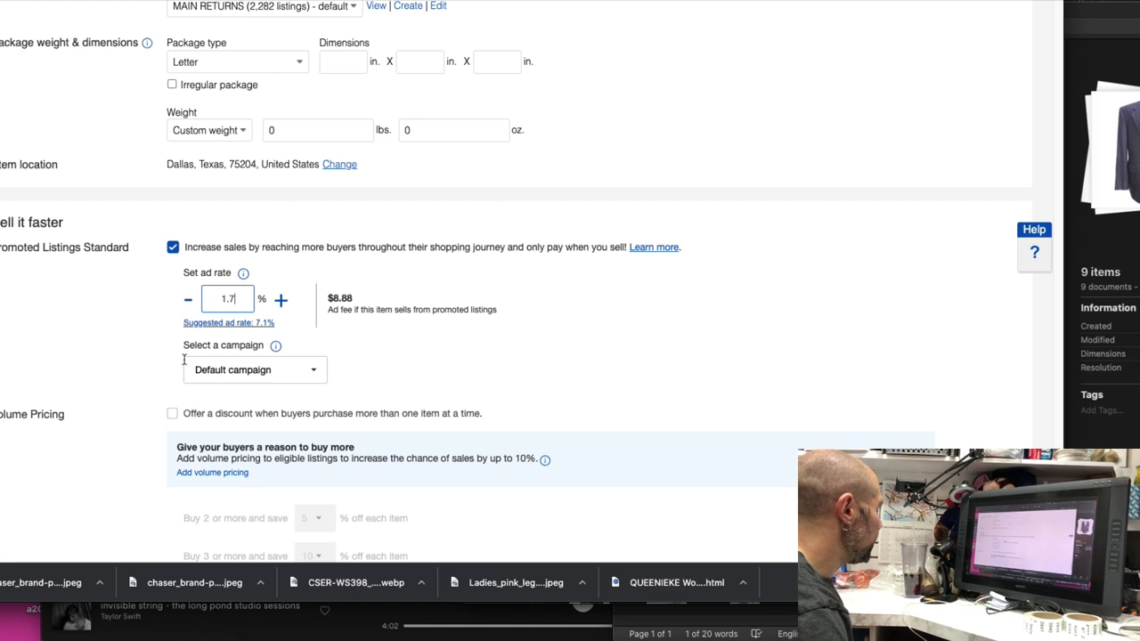
# Review the pricing settings once more and save the listing as a draft
pyautogui.scroll(-3, 426, 333)
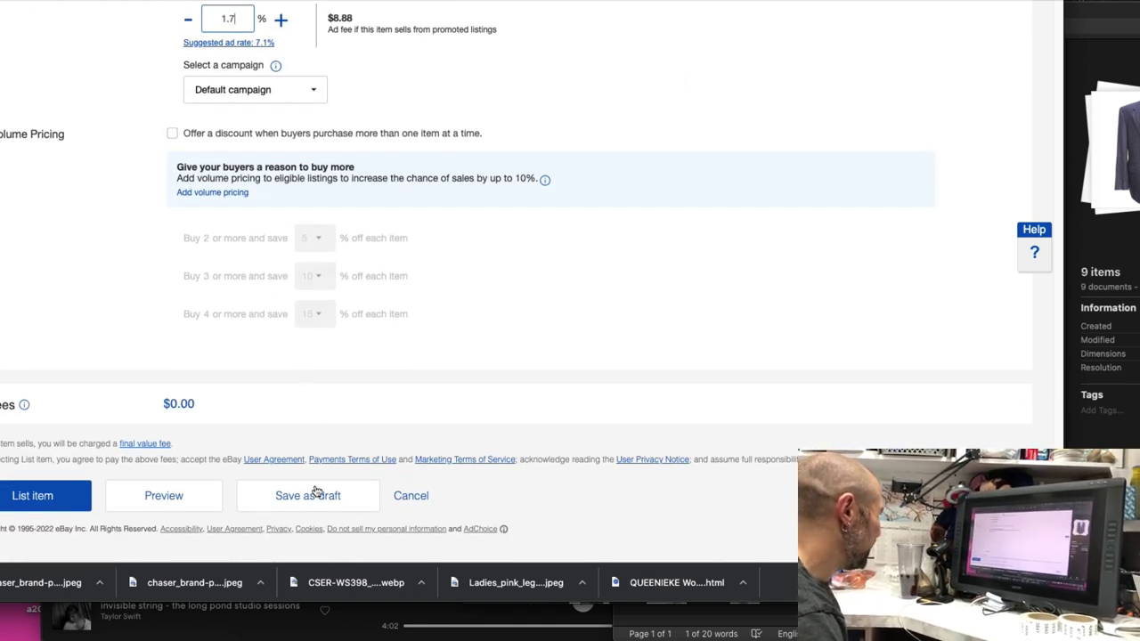
pyautogui.scroll(15, 560, 377)
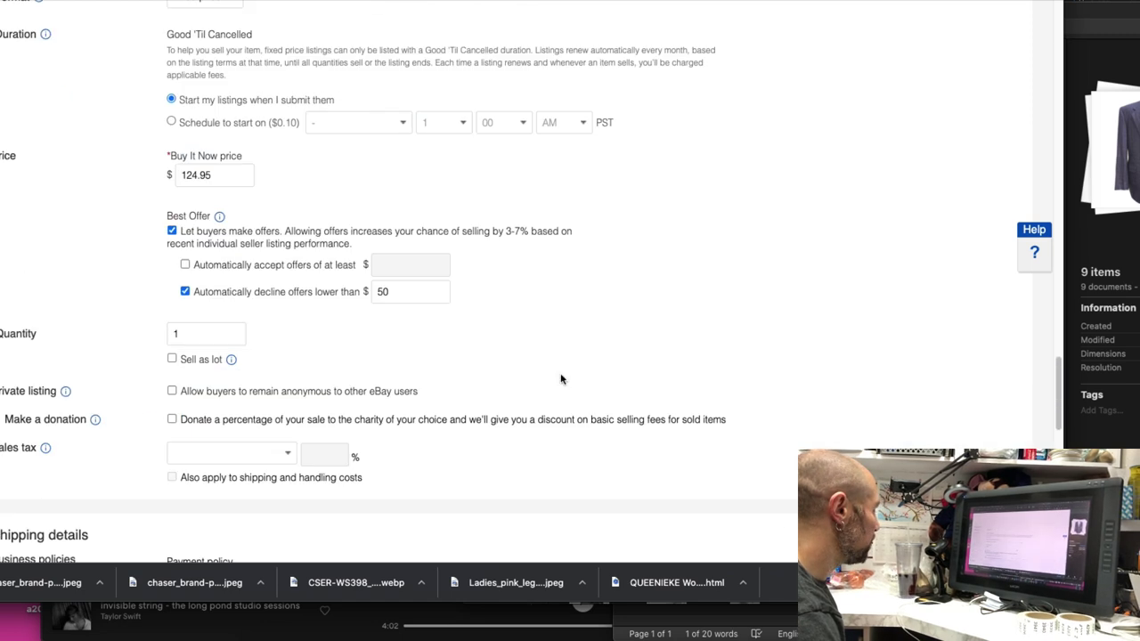
pyautogui.scroll(-15, 560, 377)
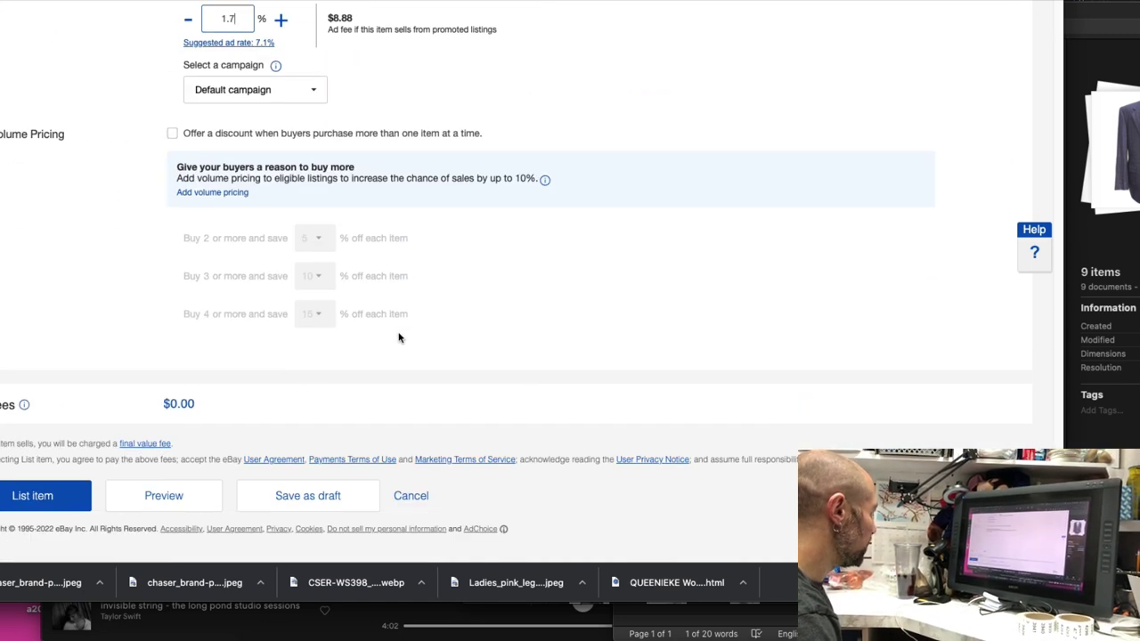
pyautogui.click(326, 495)
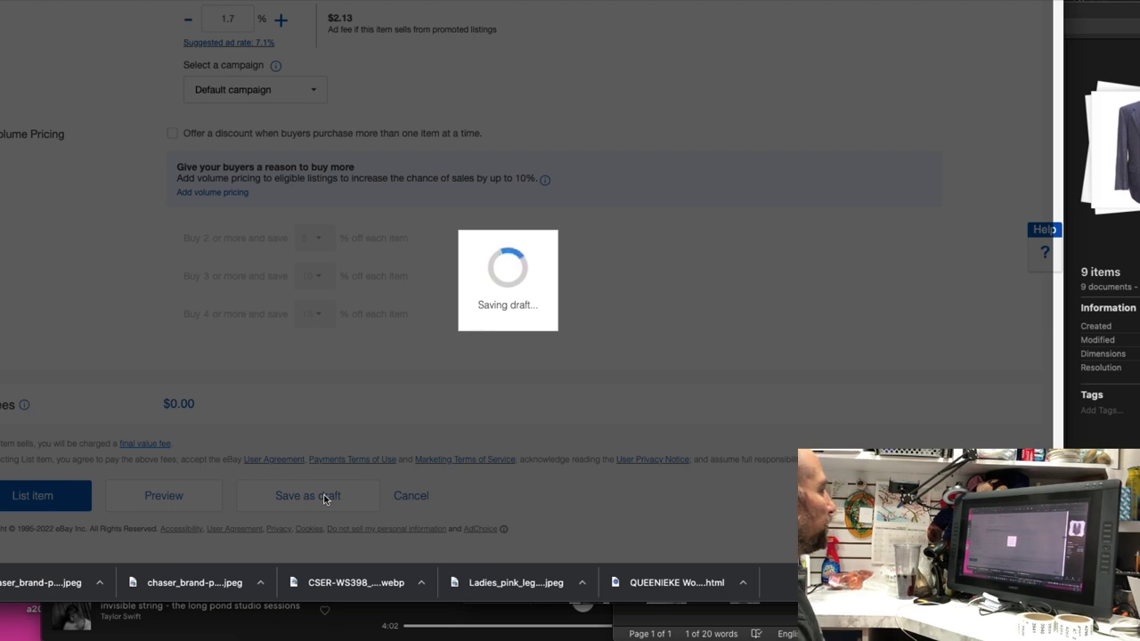